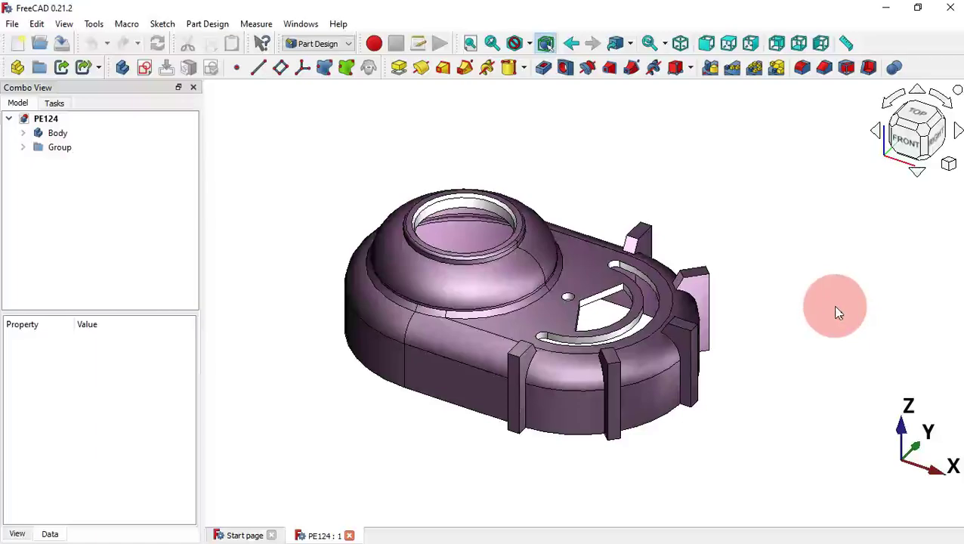
Step: Examine the finished PE124 housing from the front, top, right and isometric views, and consult its PE124.pdf drawing in Edge
drag(837, 312, 865, 299)
mouse_move(585, 147)
mouse_down()
mouse_move(576, 224)
mouse_move(634, 205)
mouse_move(637, 166)
mouse_up()
key(alt+Tab)
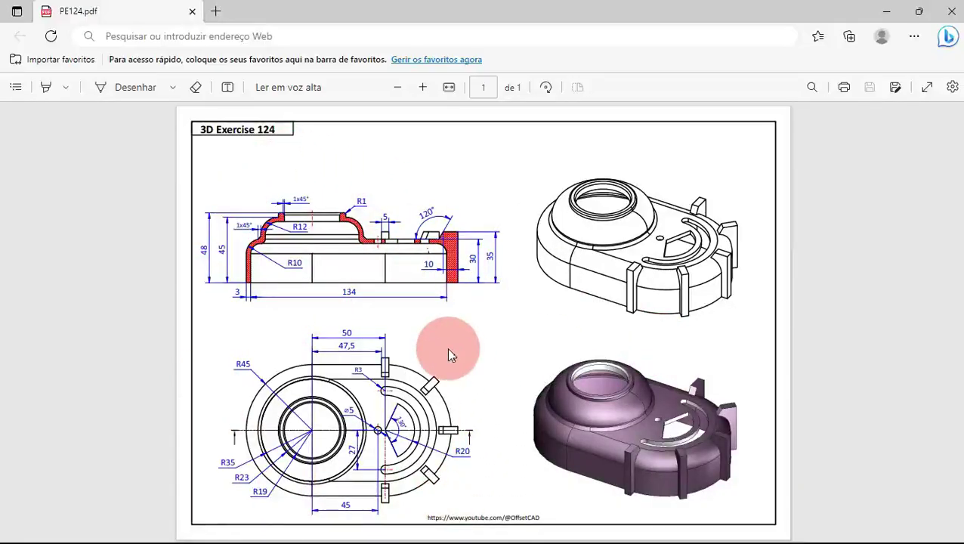
key(alt+Tab)
mouse_move(896, 307)
mouse_down()
mouse_move(708, 319)
mouse_move(771, 338)
mouse_move(899, 304)
mouse_up()
drag(441, 467, 650, 244)
key(1)
key(2)
key(3)
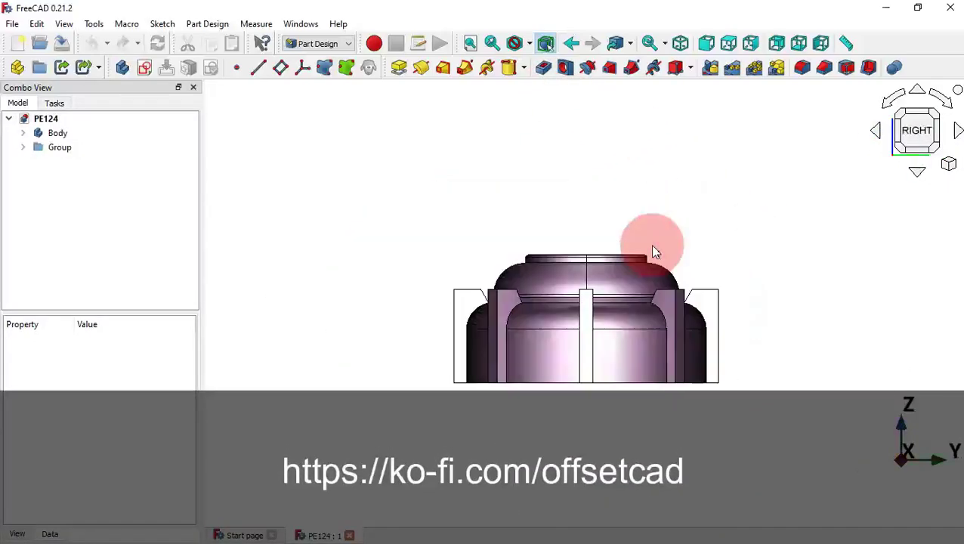
key(4)
key(0)
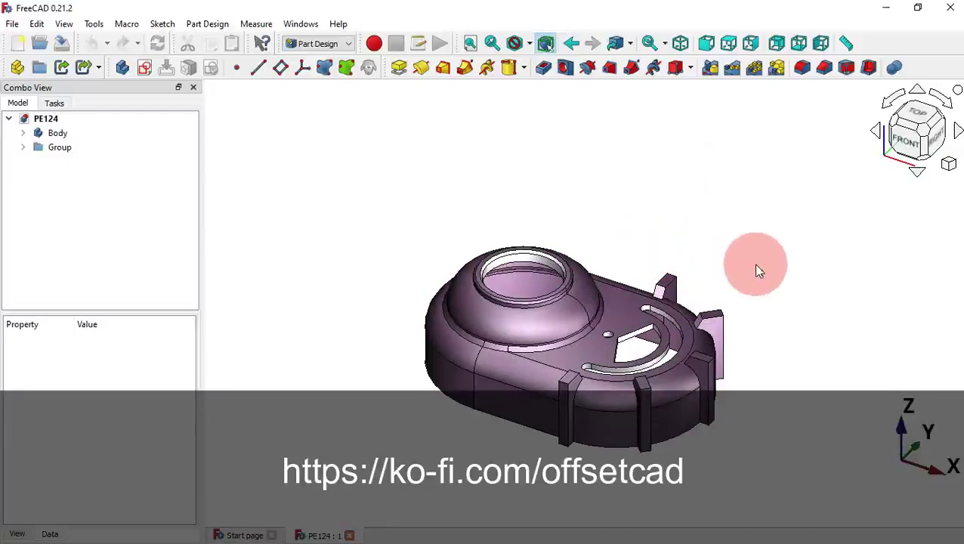
mouse_move(759, 271)
mouse_down()
mouse_move(701, 333)
mouse_move(787, 287)
mouse_move(773, 308)
mouse_move(730, 313)
mouse_up()
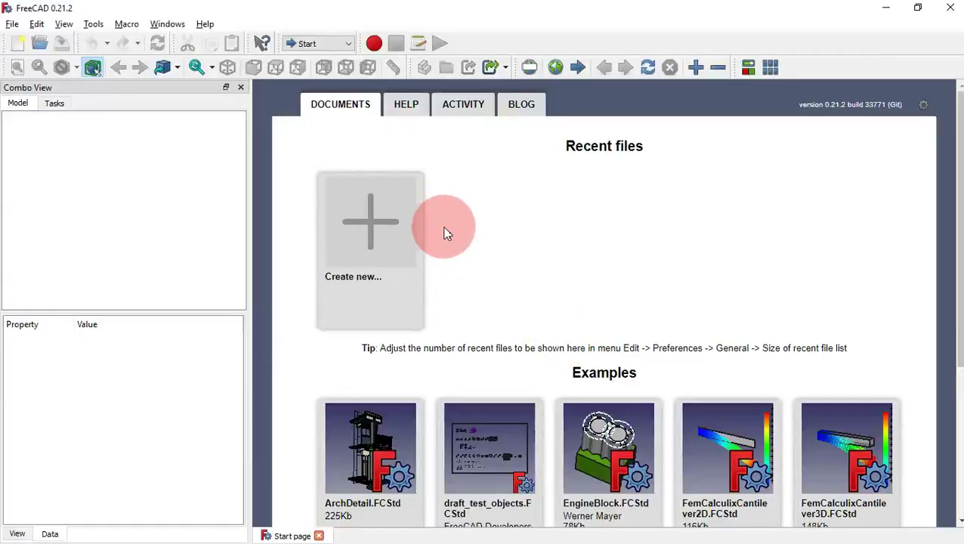
Step: Create a new empty document and switch it to the Part Design workbench
click(371, 223)
click(321, 43)
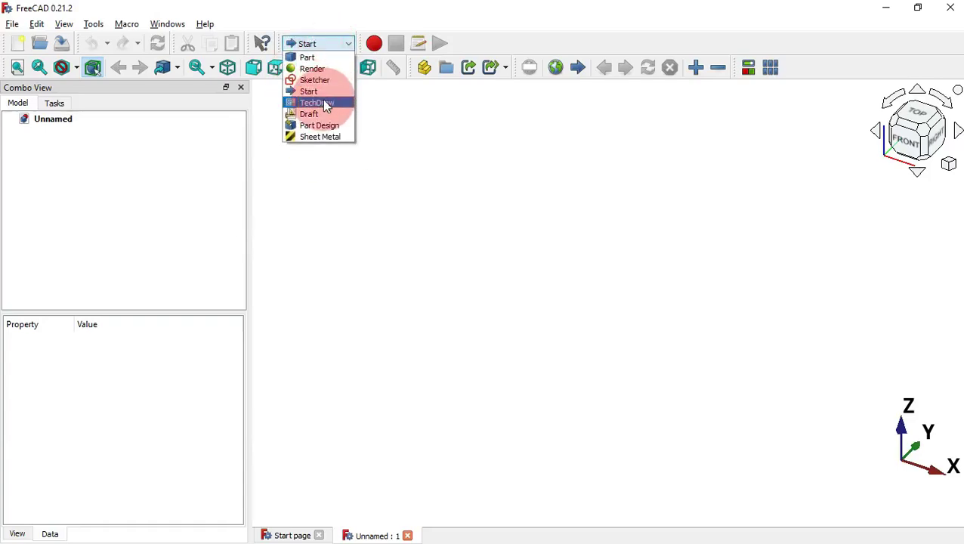
click(329, 124)
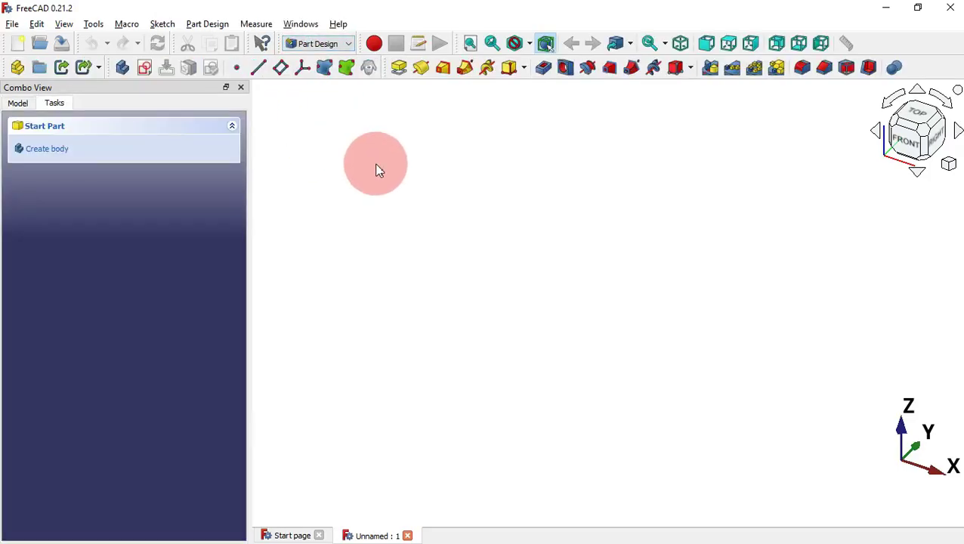
Step: Check the PE124.pdf drawing in Edge, then return to FreeCAD and create a body with a sketch on the XY plane
key(alt+Tab)
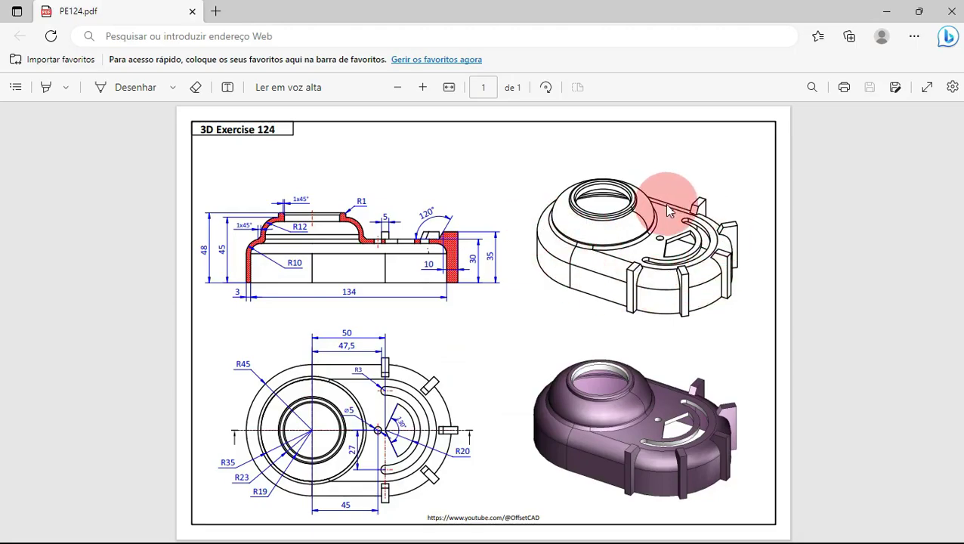
key(alt+Tab)
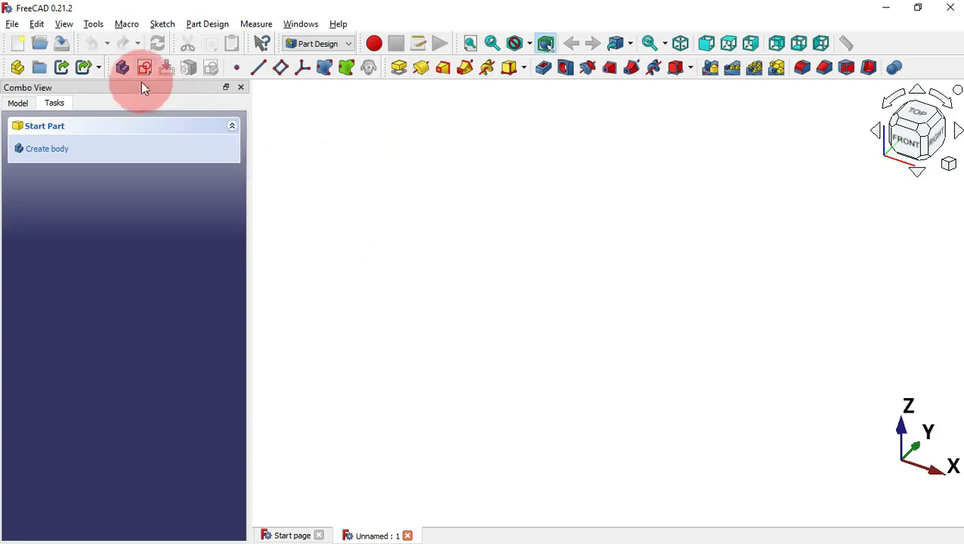
click(122, 69)
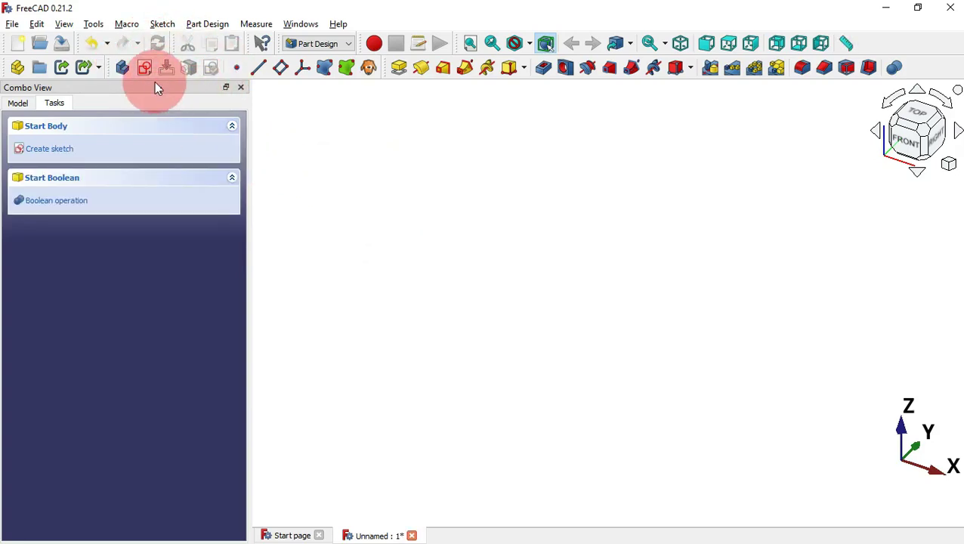
click(146, 68)
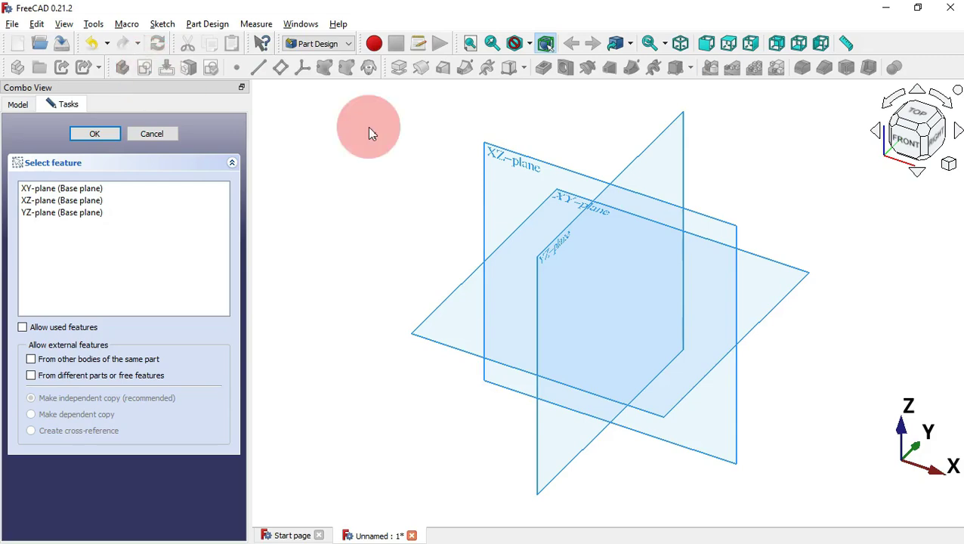
click(566, 202)
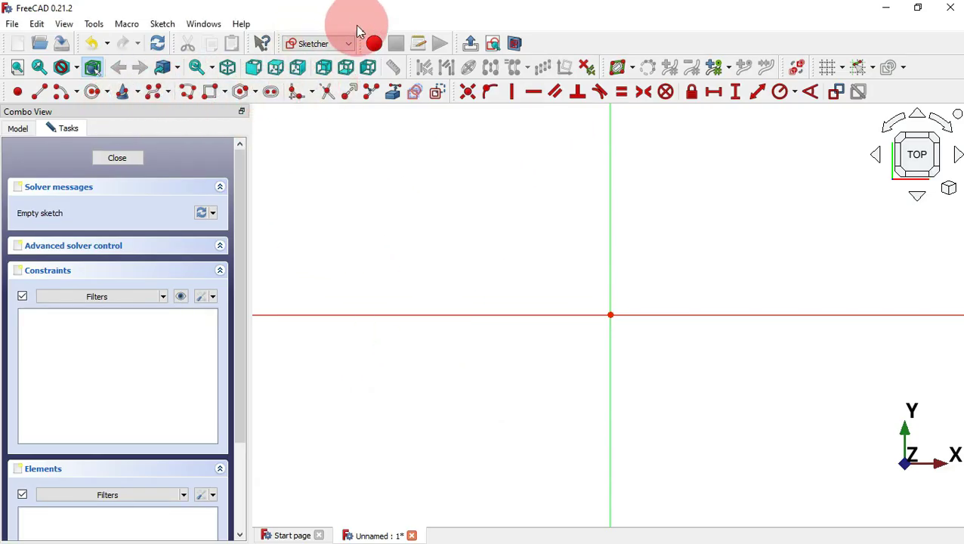
Step: Sketch a horizontal slot from the origin along the X axis, about 13.8 mm in radius and 55.1 mm between centres
click(275, 95)
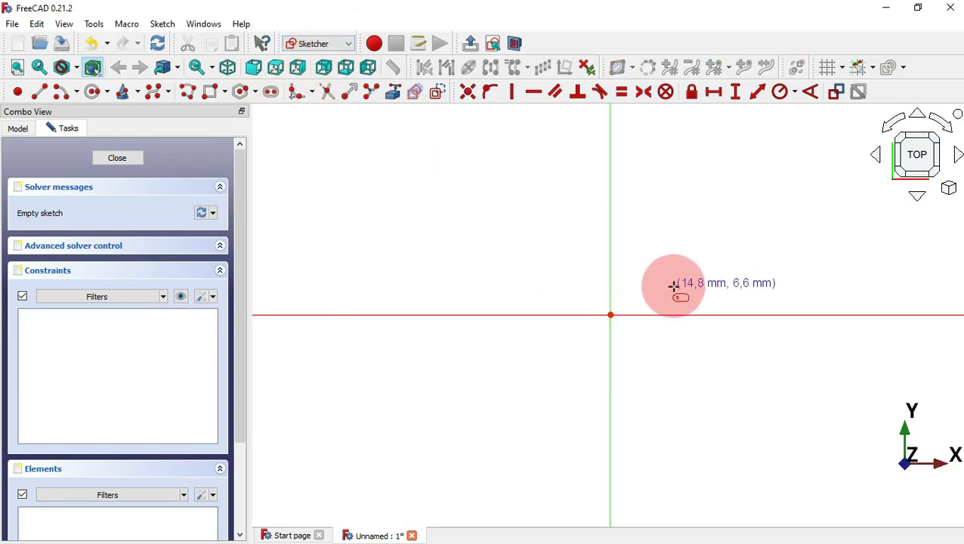
click(610, 316)
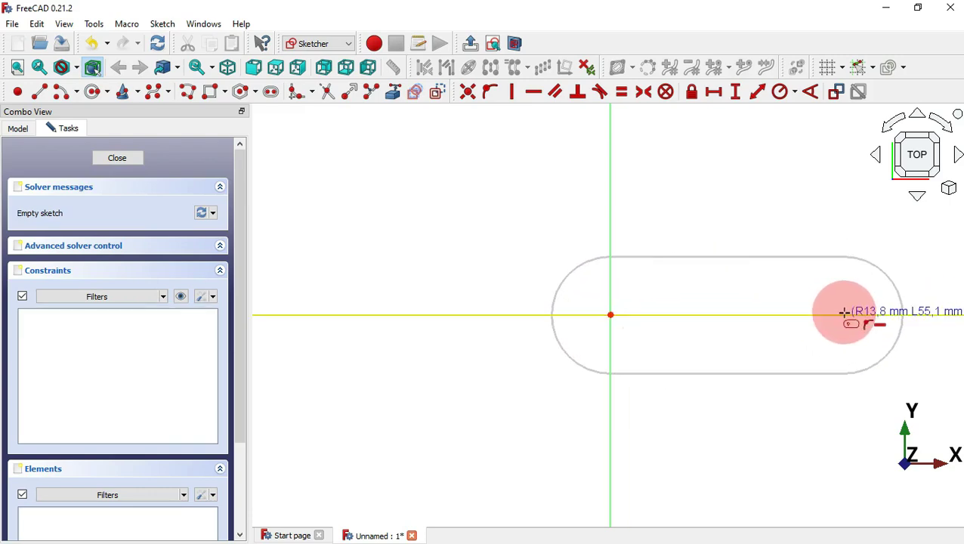
click(844, 313)
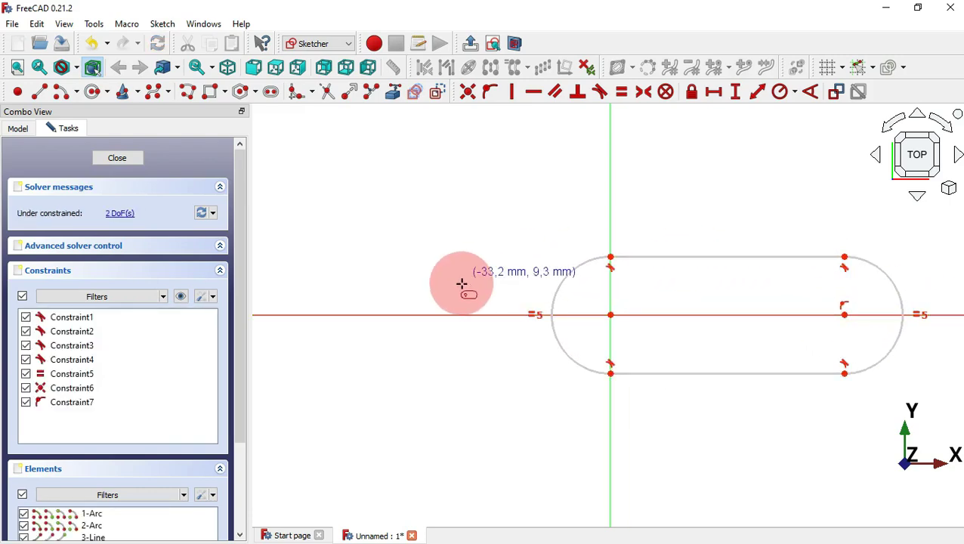
scroll(459, 286, down, 2)
scroll(431, 161, up, 2)
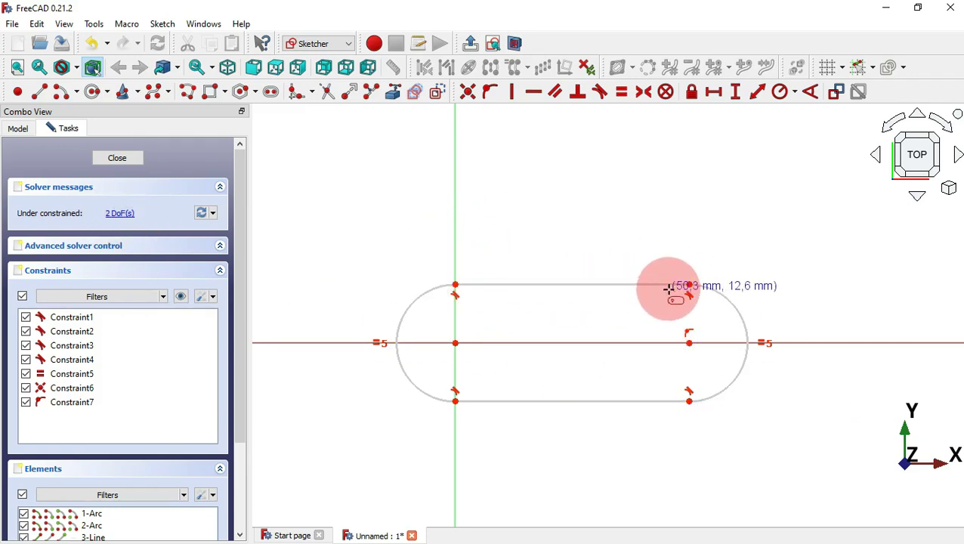
Step: Constrain the radius of the slot's arc around the origin to 45 mm, as given in the PE124.pdf drawing
click(794, 92)
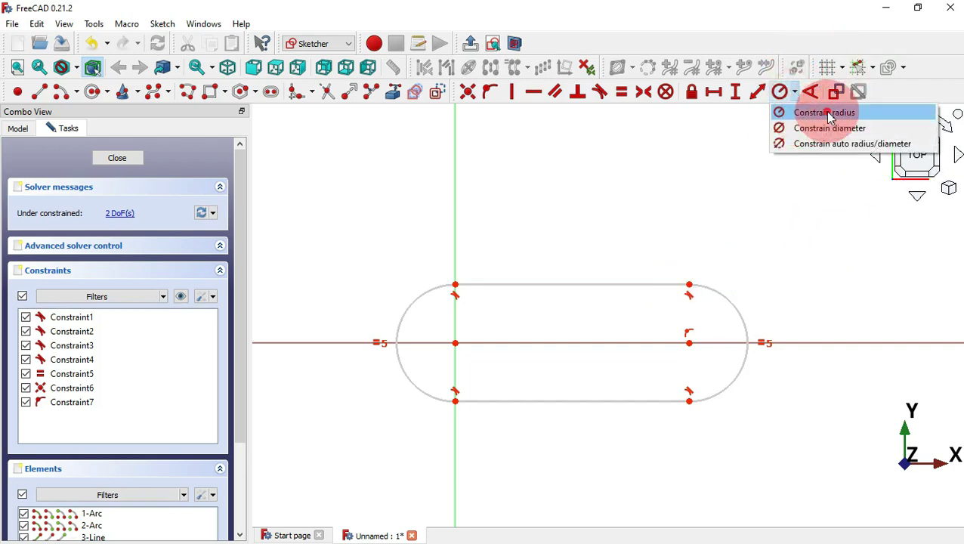
click(827, 113)
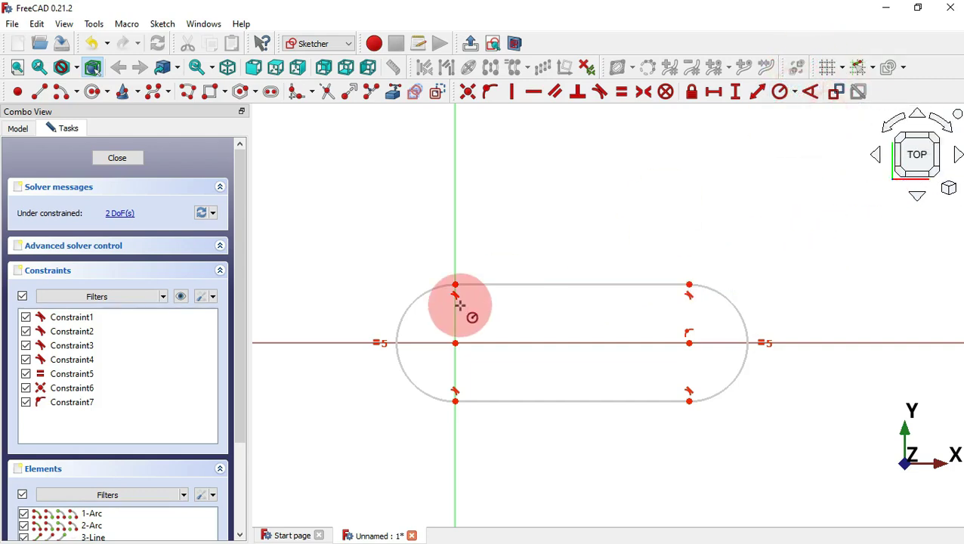
click(409, 303)
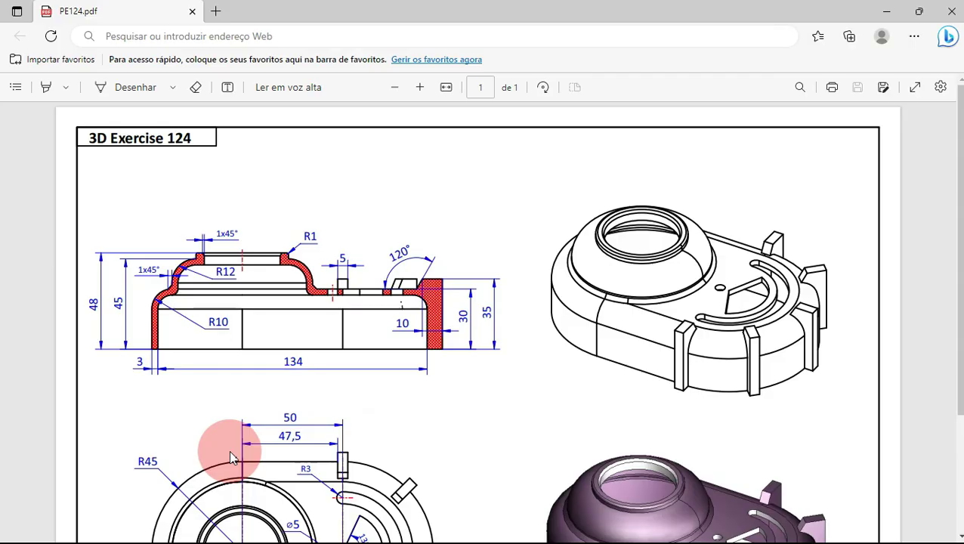
scroll(229, 449, down, 3)
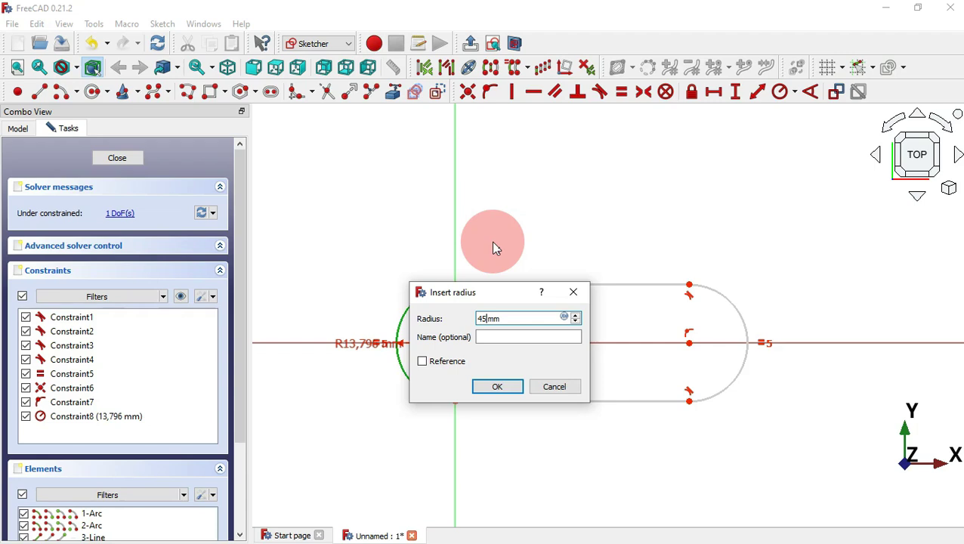
key(Return)
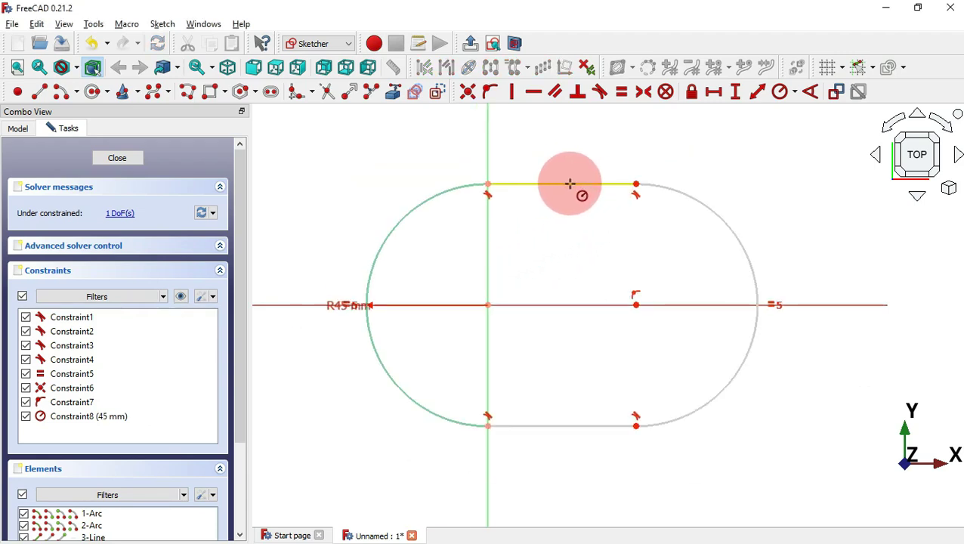
Step: Constrain the slot's upper straight edge to a horizontal length of 50 mm, following the PE124.pdf drawing
click(714, 92)
click(537, 184)
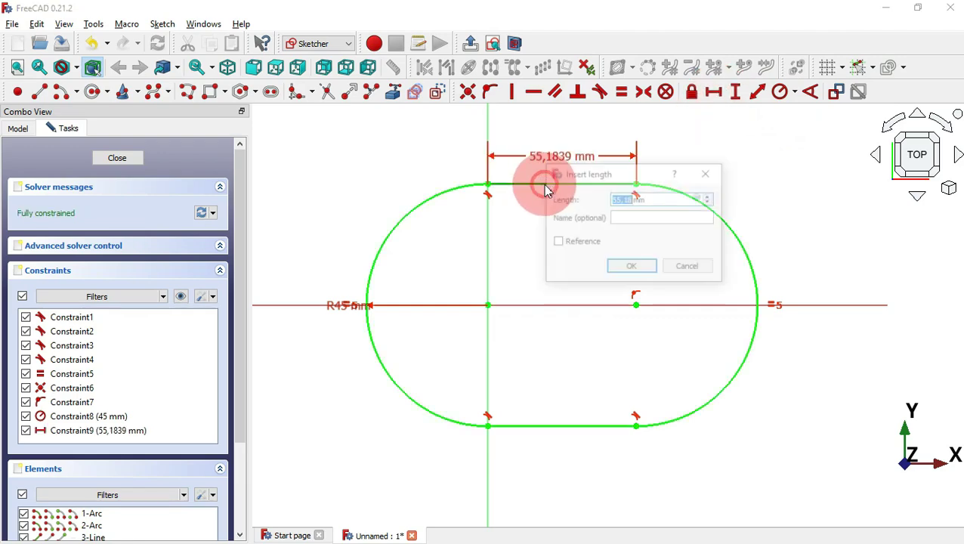
drag(634, 173, 670, 189)
key(alt+Tab)
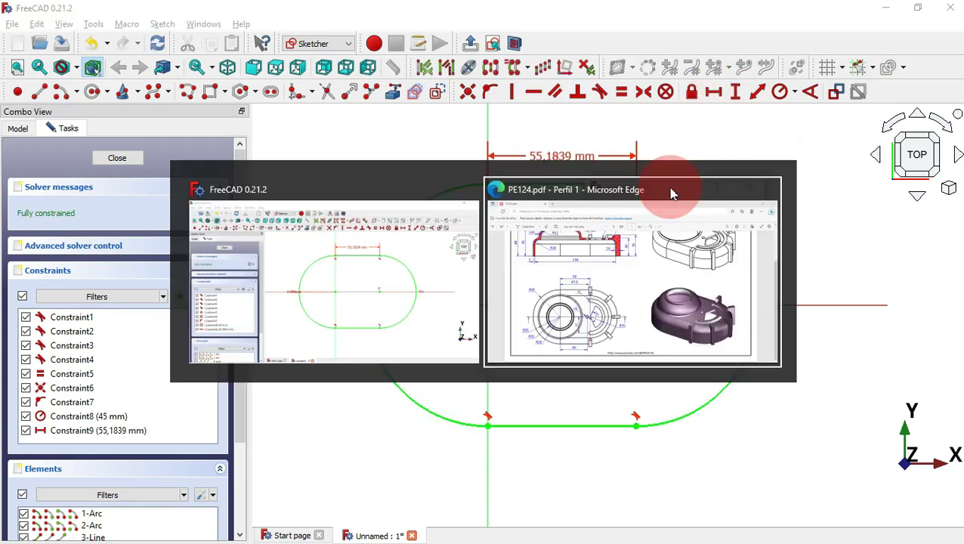
key(alt+Tab)
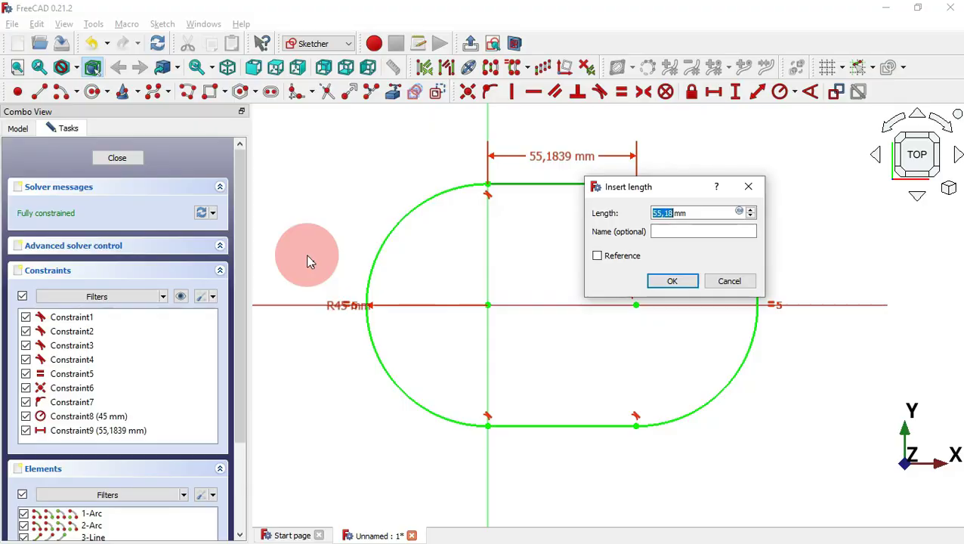
key(Return)
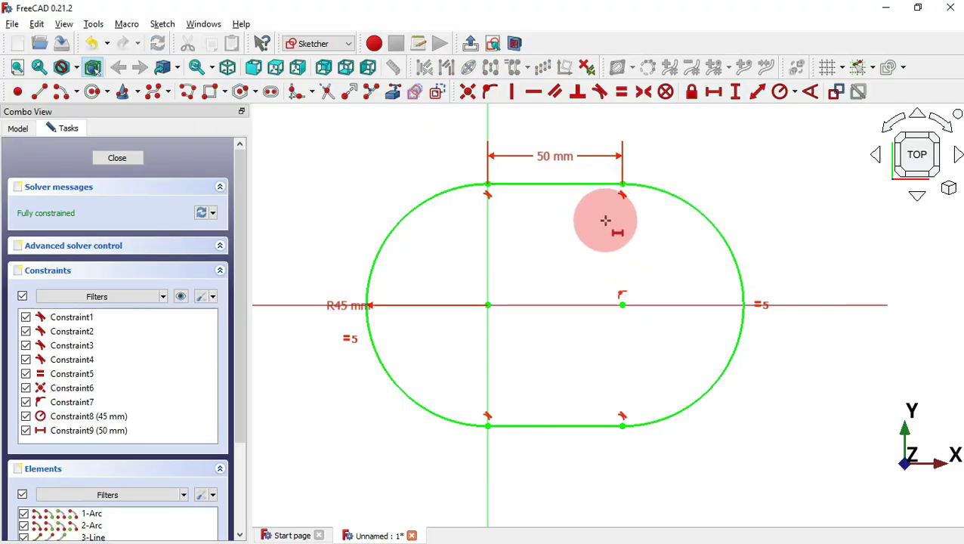
Step: Close the sketch and pad the slot profile to the drawing's base height of 30 mm
click(472, 44)
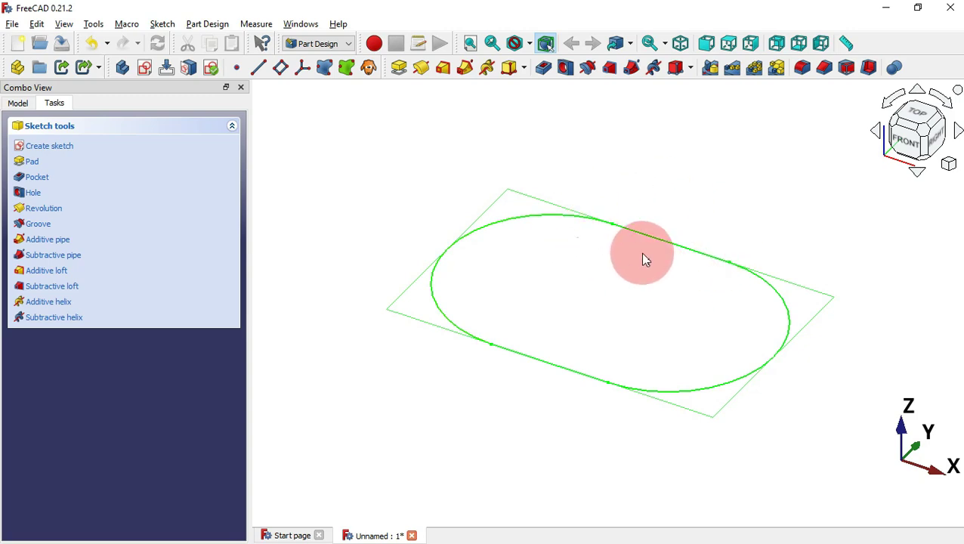
click(400, 68)
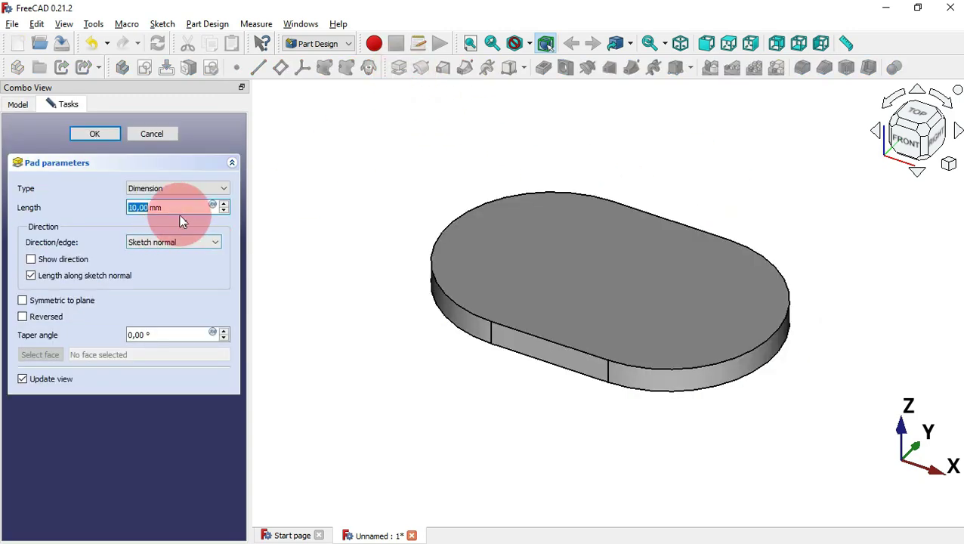
key(alt+Tab)
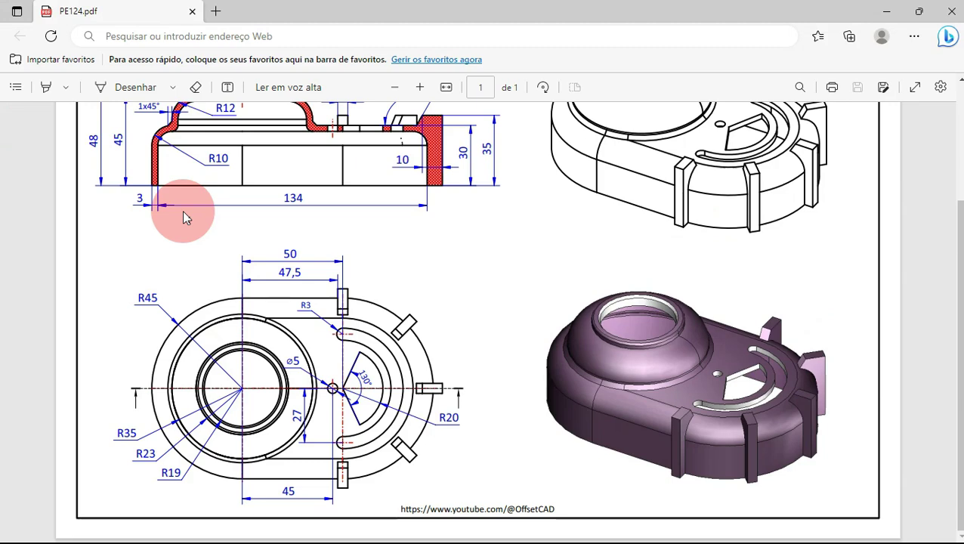
scroll(182, 210, up, 3)
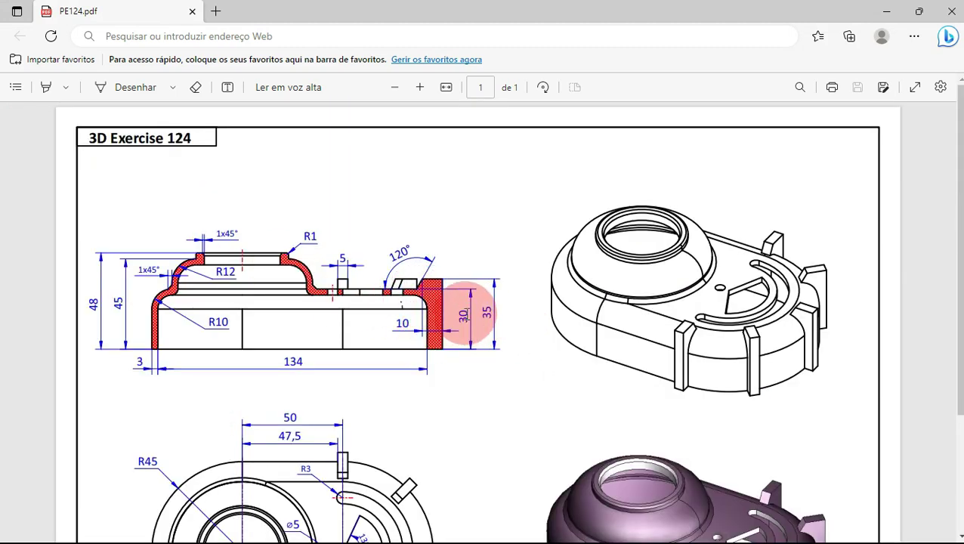
key(alt+Tab)
text(30)
key(Return)
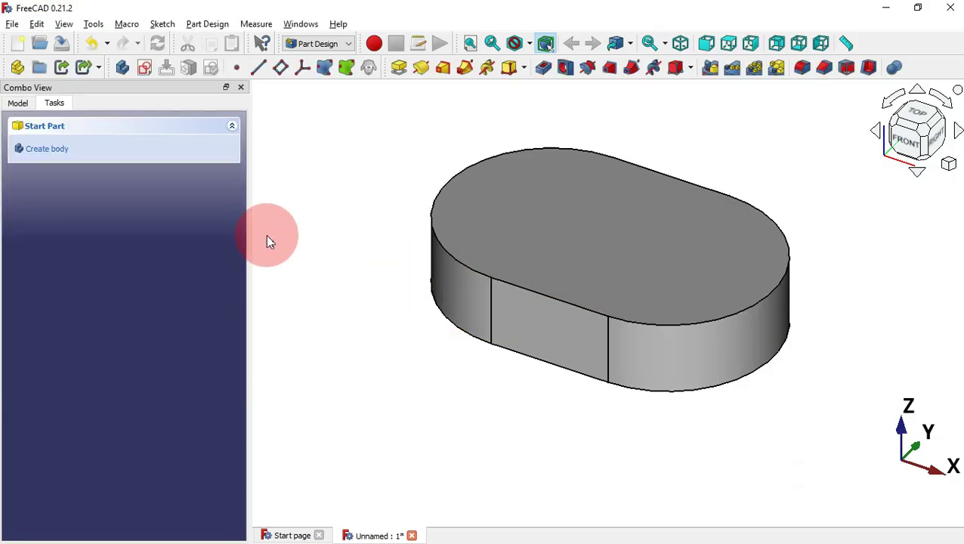
Step: Fillet the top face of the slot-shaped base with a 10 mm radius, following the PE124.pdf drawing
click(525, 320)
click(419, 369)
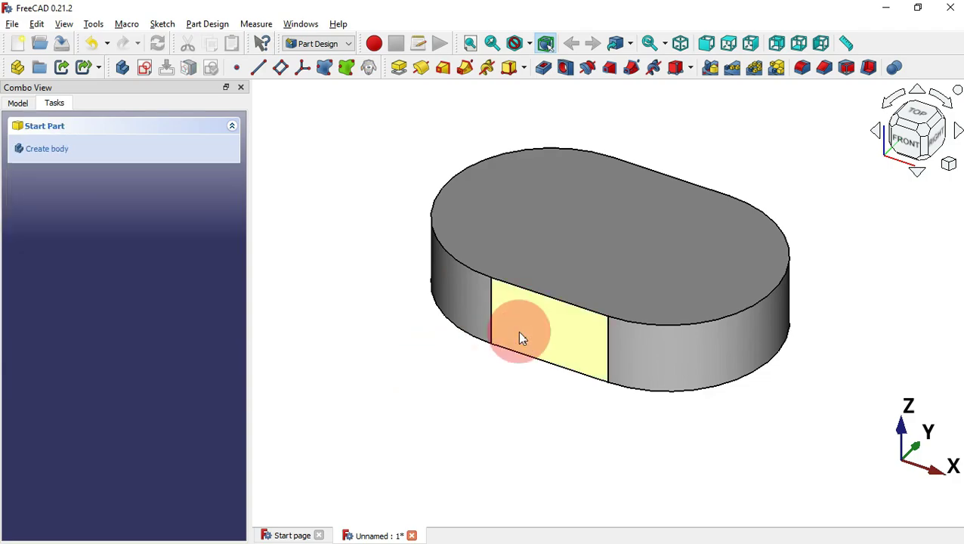
key(alt+Tab)
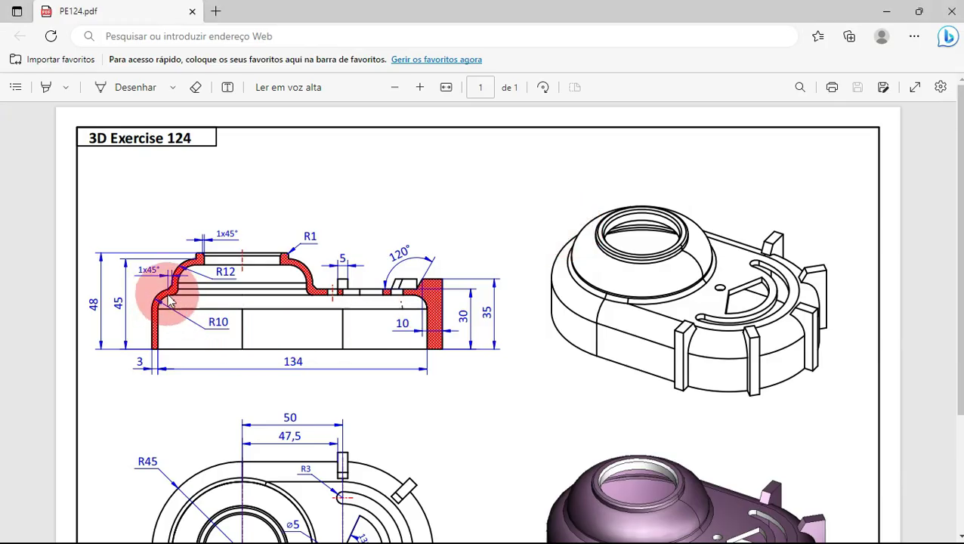
key(alt+Tab)
key(alt+Tab)
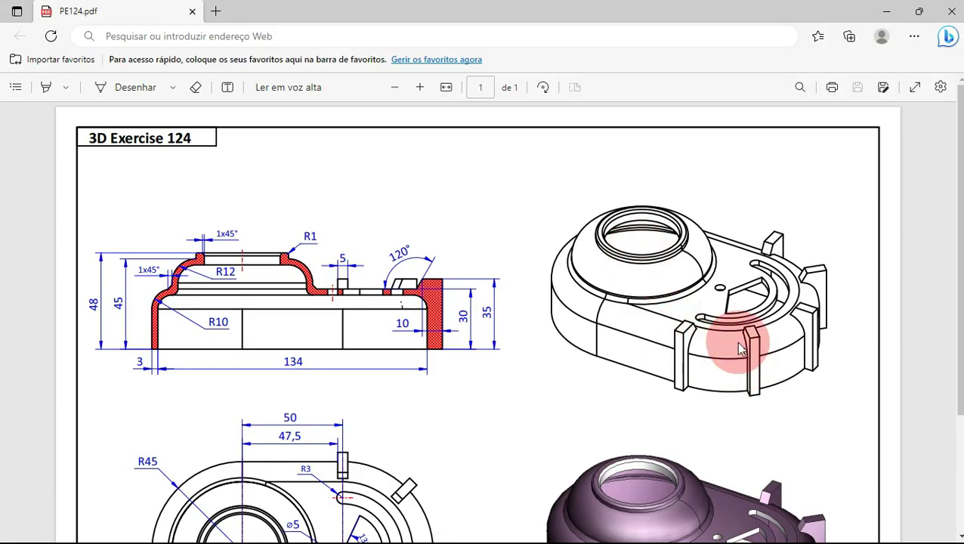
key(alt+Tab)
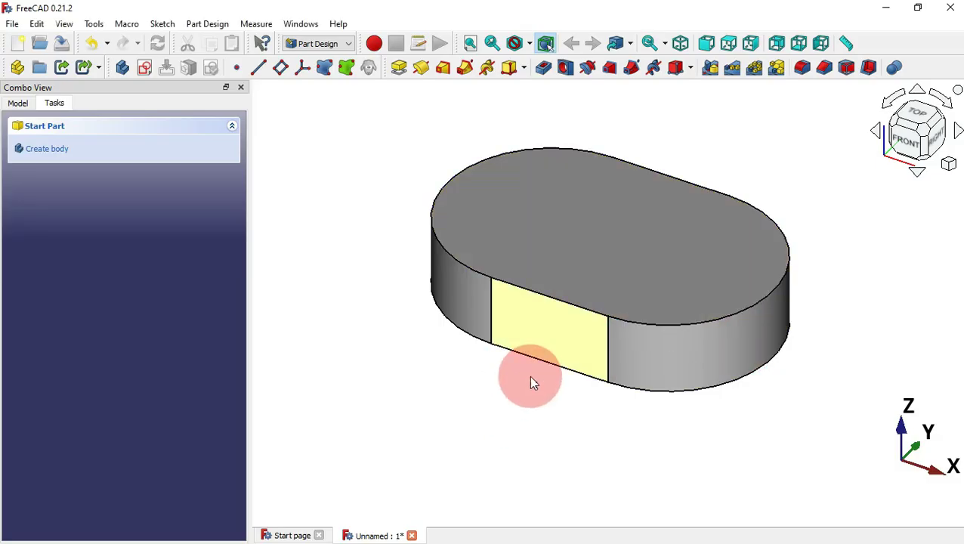
click(656, 253)
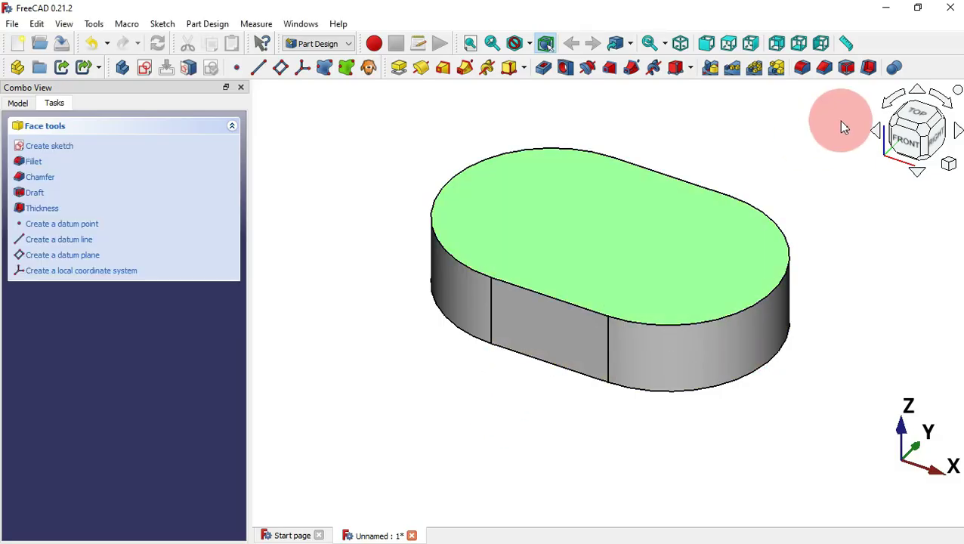
click(802, 66)
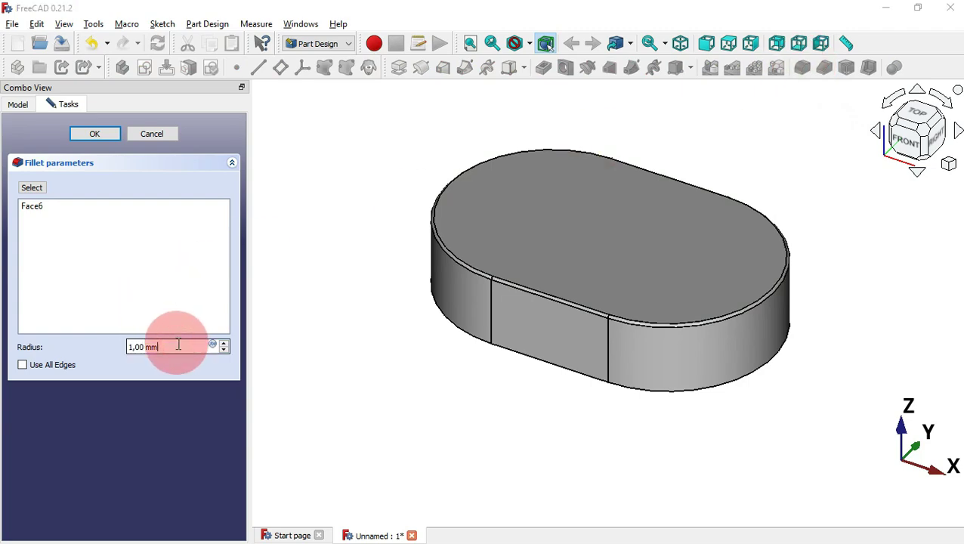
key(alt+Tab)
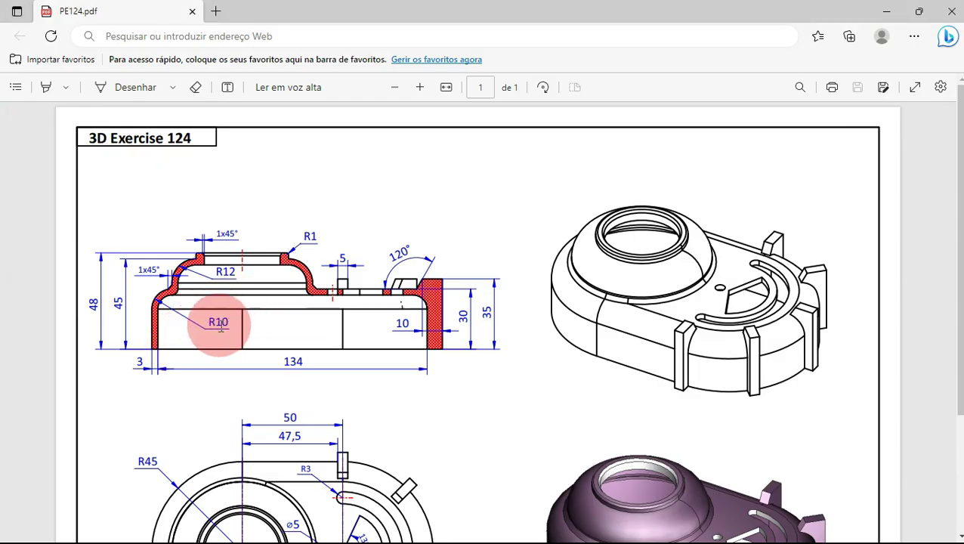
key(alt+Tab)
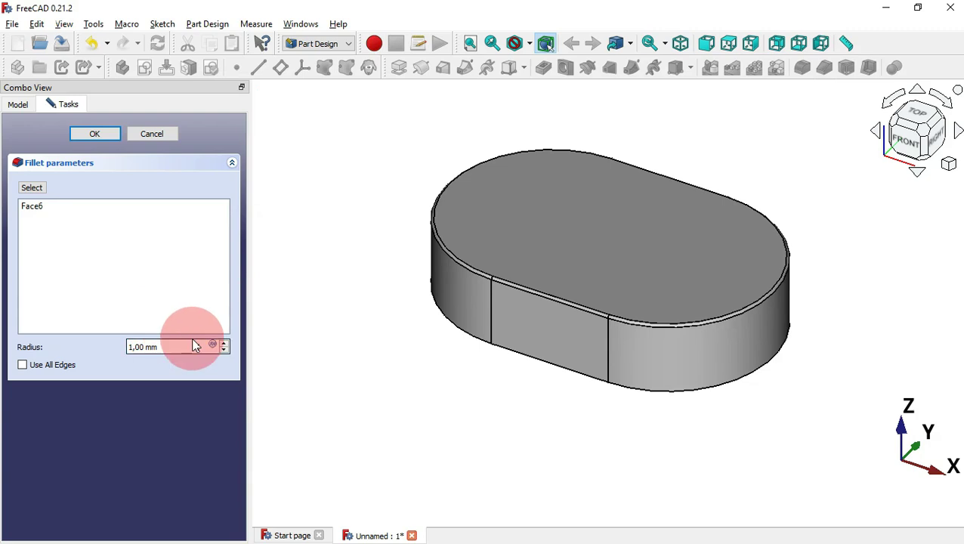
drag(192, 351, 45, 343)
text(10)
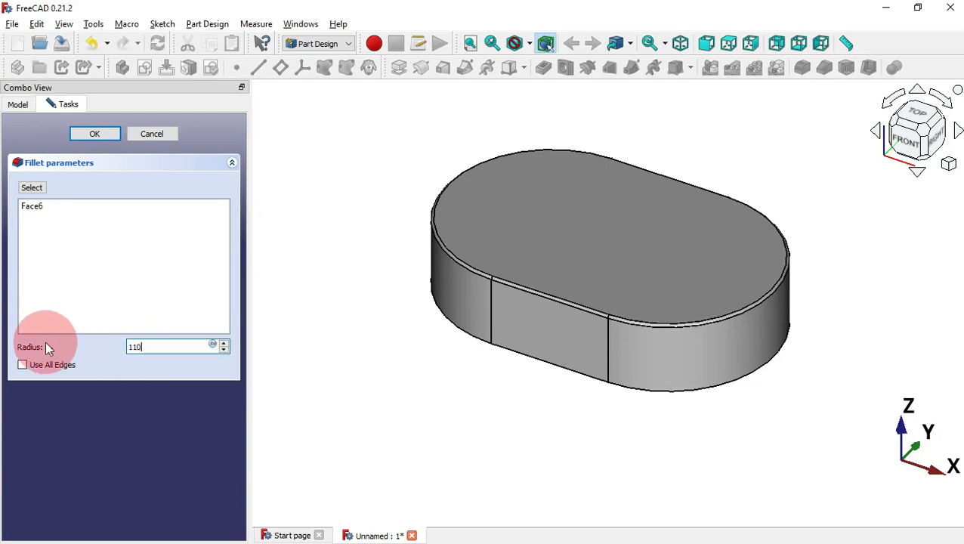
key(Return)
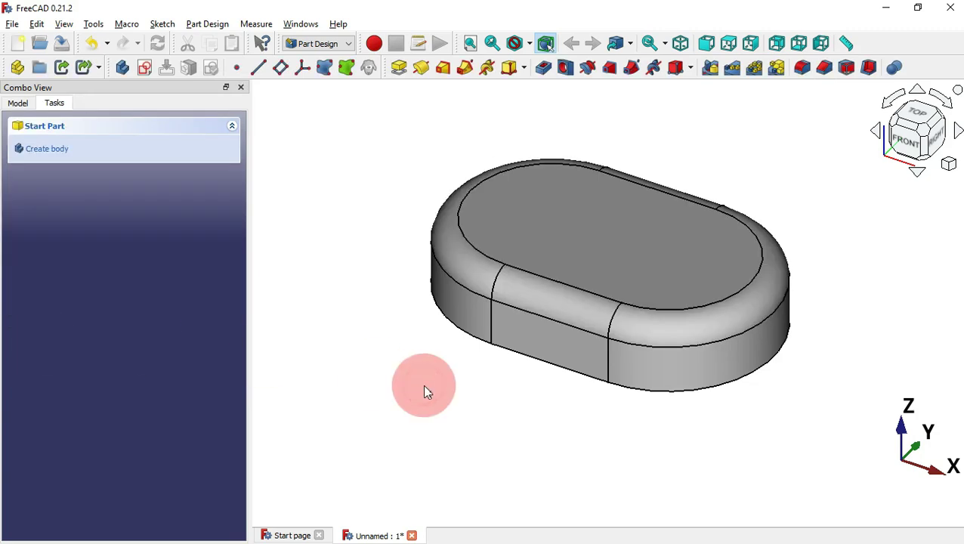
Step: Sketch a circle about 58.4 mm in diameter, centred on the origin, on the base's flat top face
key(alt+Tab)
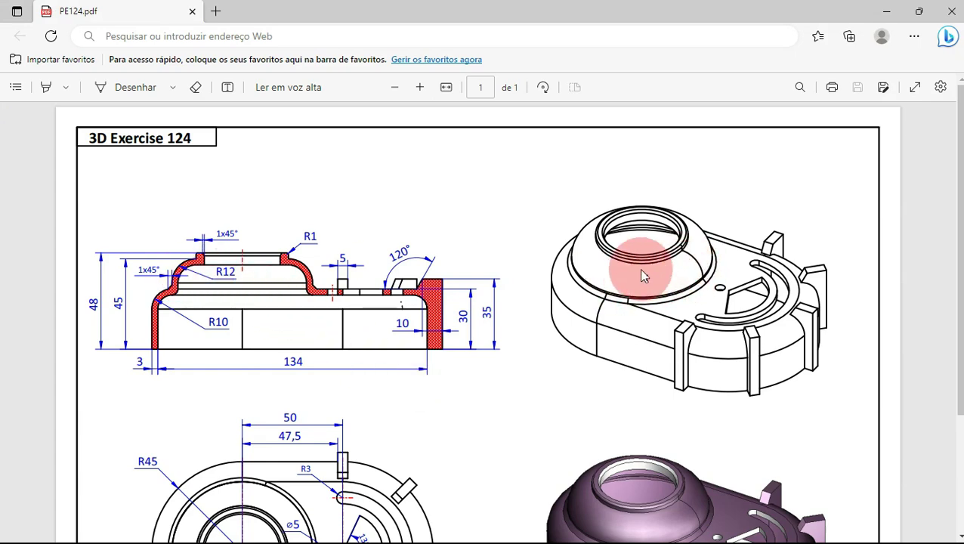
key(alt+Tab)
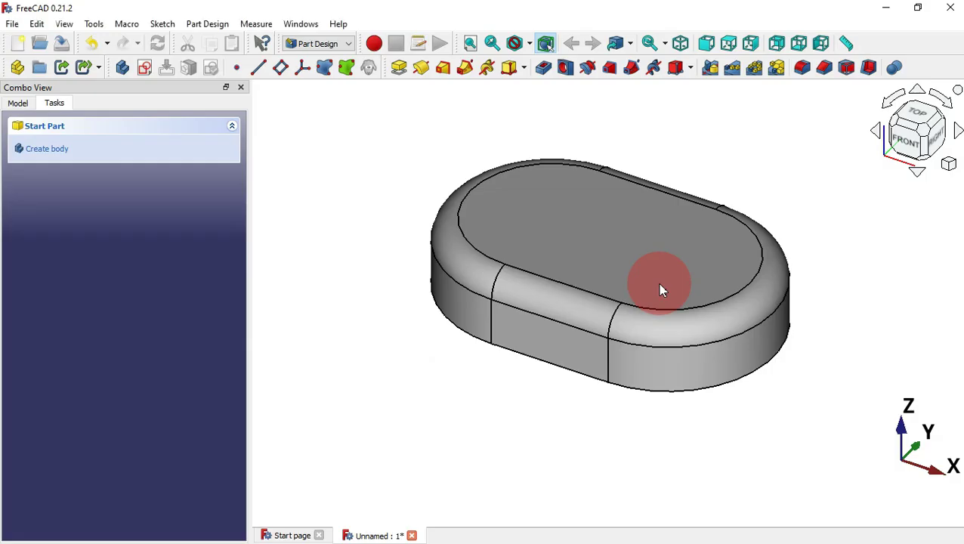
click(539, 229)
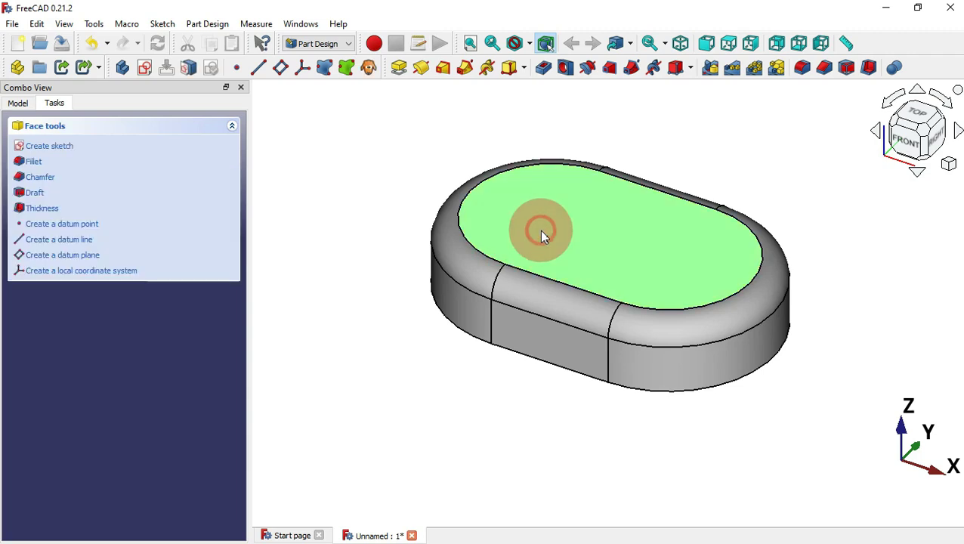
click(145, 68)
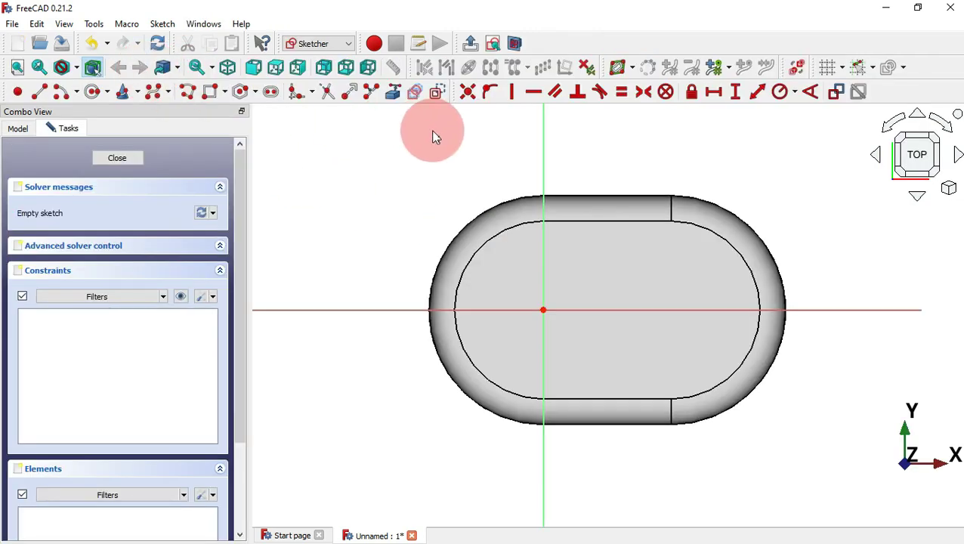
key(alt+Tab)
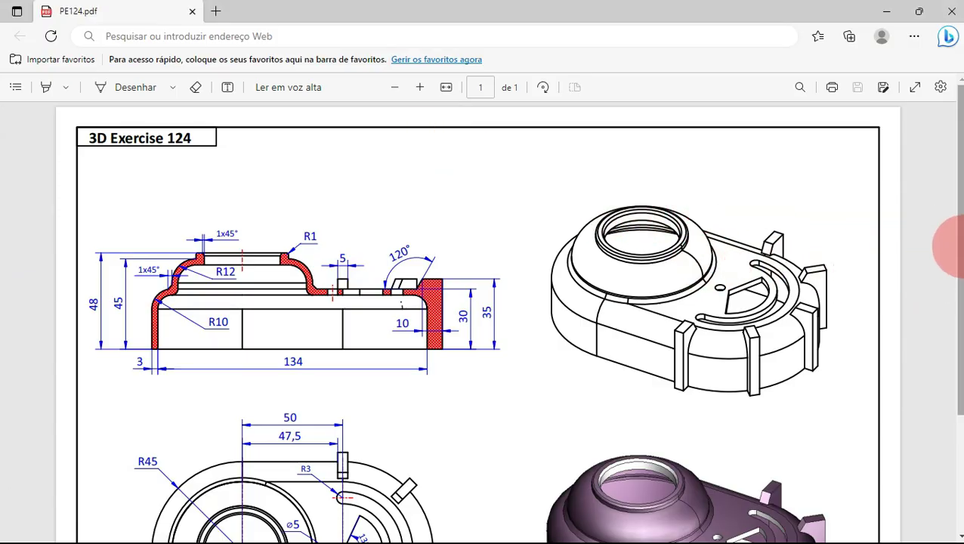
drag(956, 247, 949, 333)
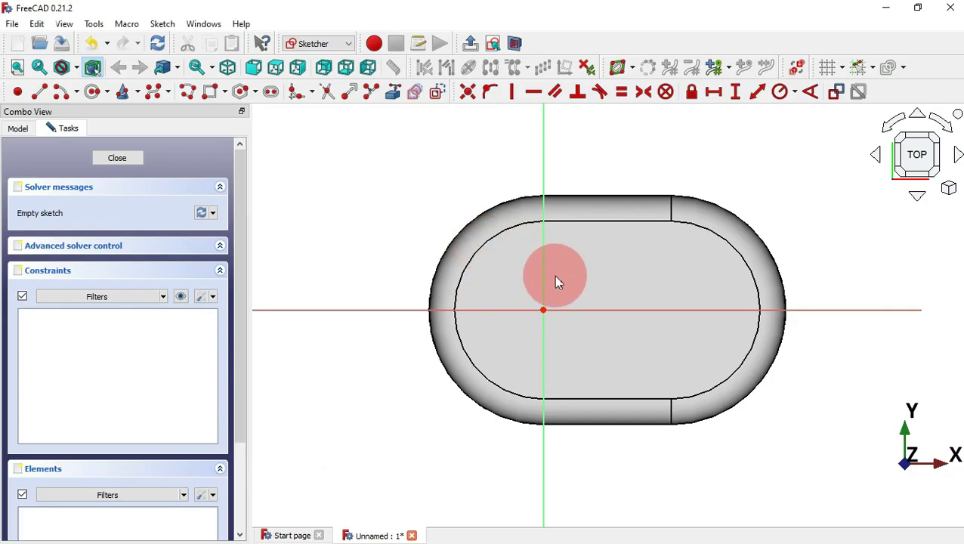
click(543, 253)
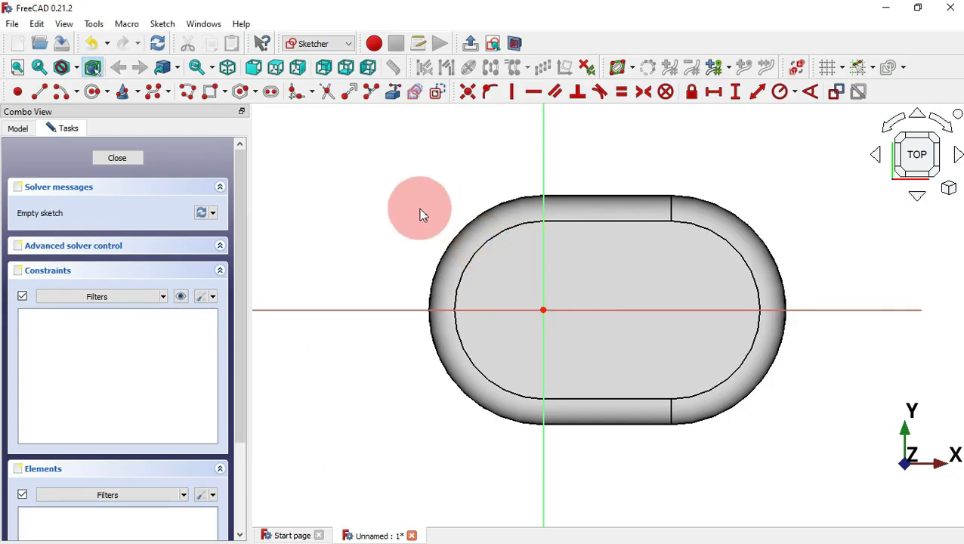
click(92, 95)
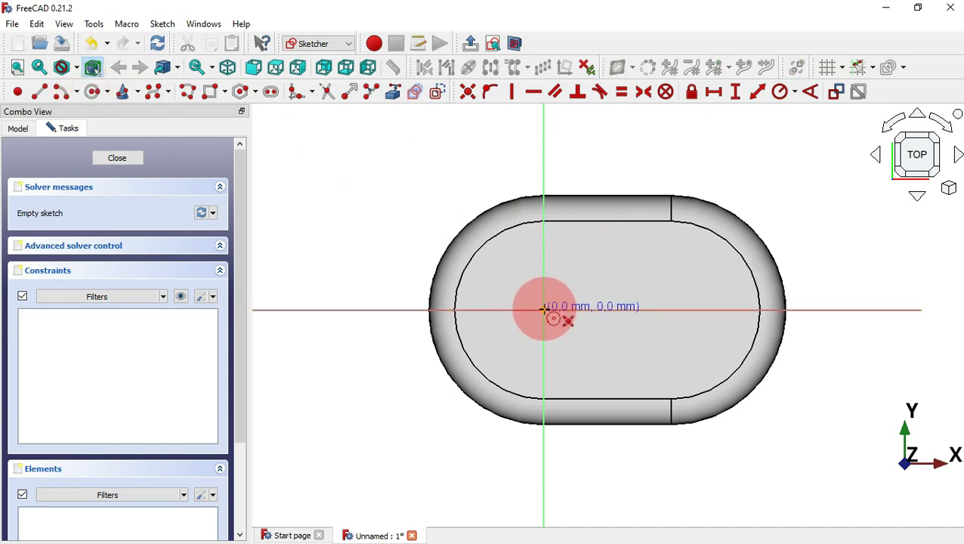
click(542, 308)
click(606, 268)
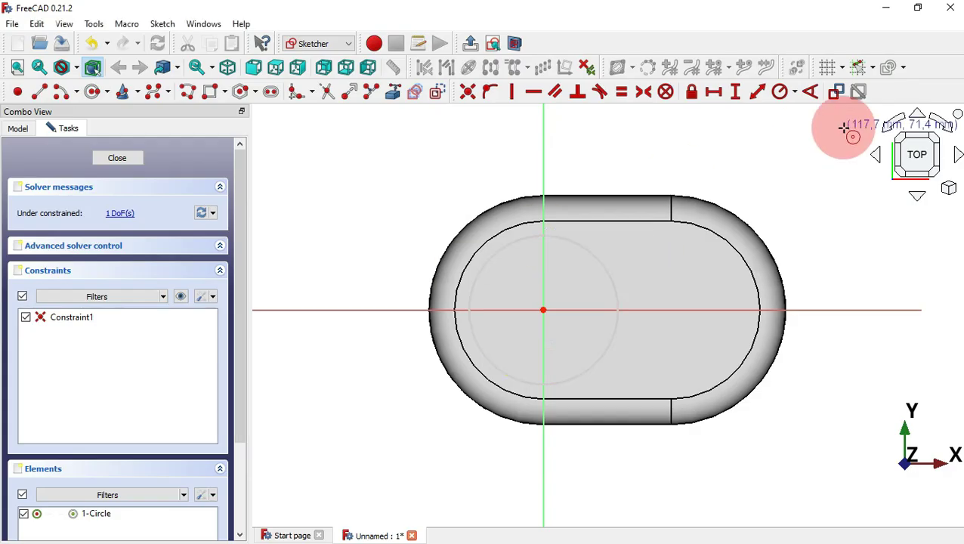
Step: Constrain the circle's diameter to 70 mm and close the sketch
click(796, 92)
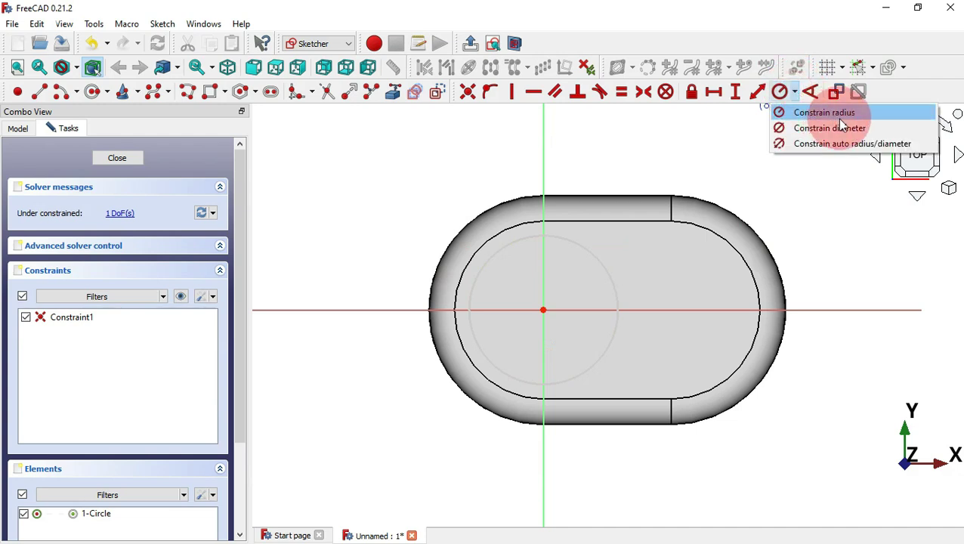
click(846, 127)
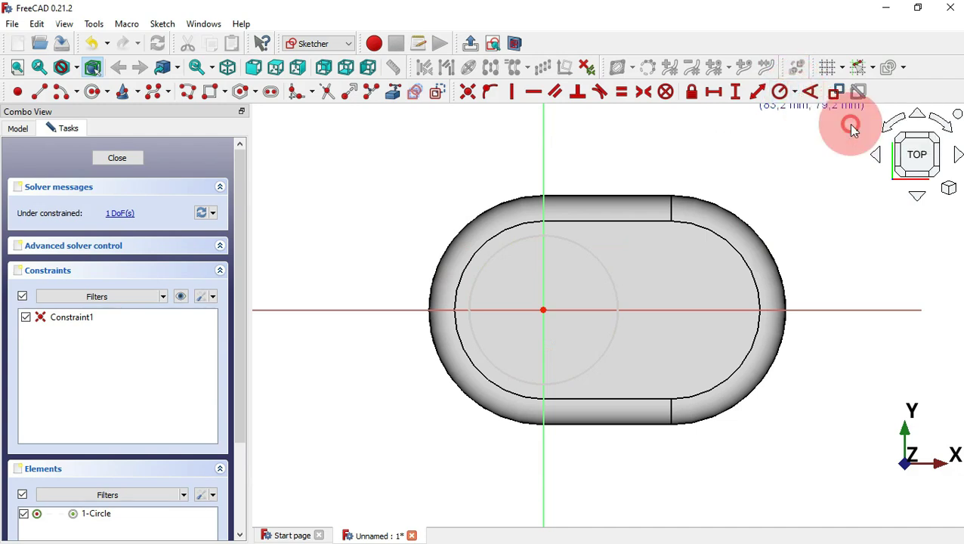
click(581, 243)
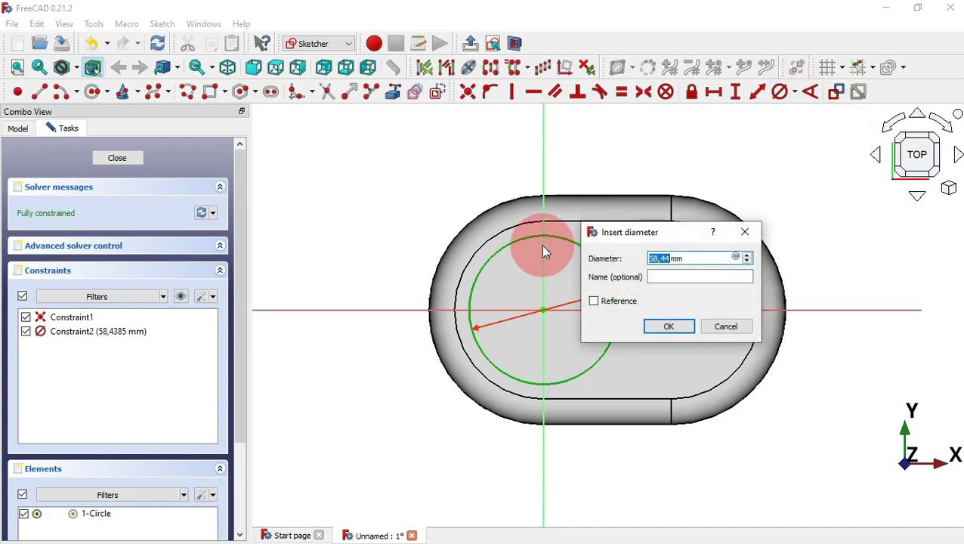
text(70)
key(Return)
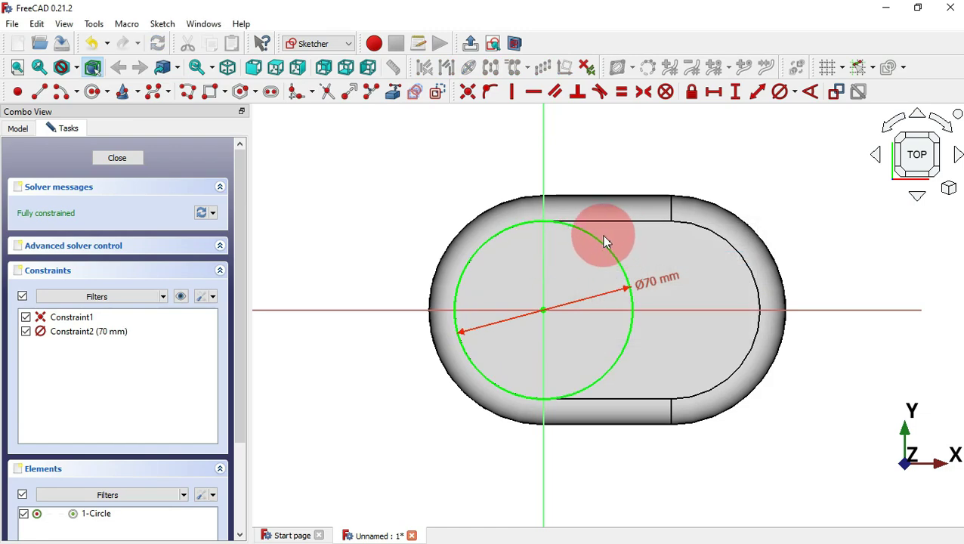
key(Escape)
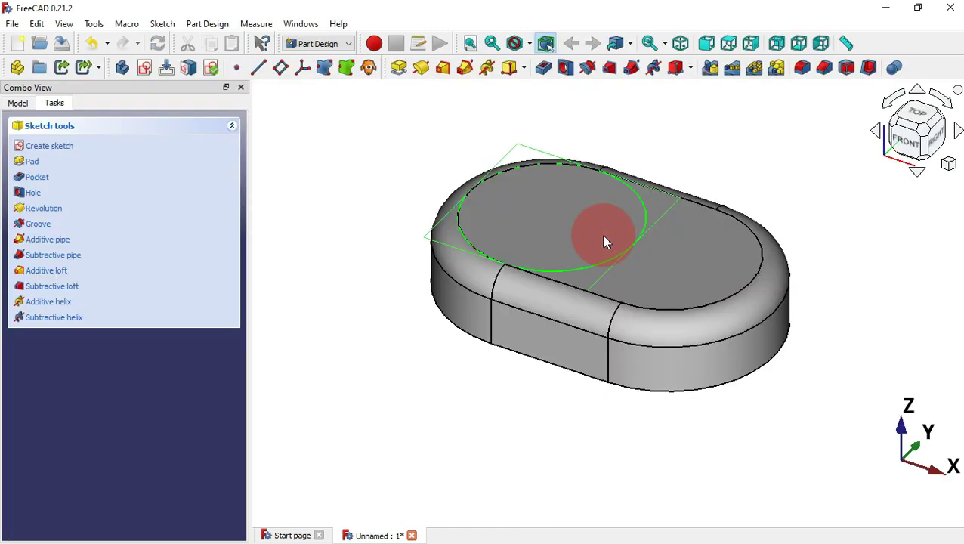
Step: Pad the circle 15 mm upward from the base, using the heights in the PE124.pdf drawing
click(399, 68)
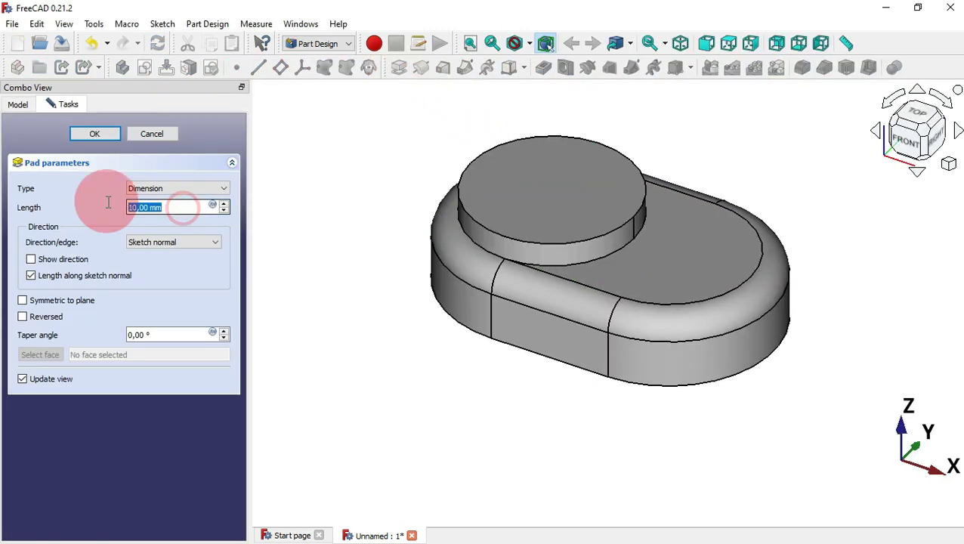
key(alt+Tab)
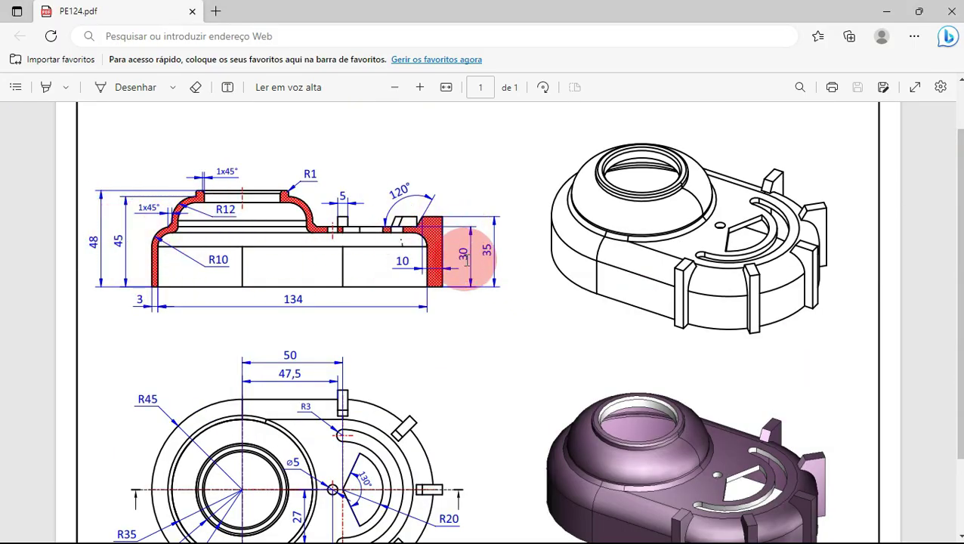
key(alt+Tab)
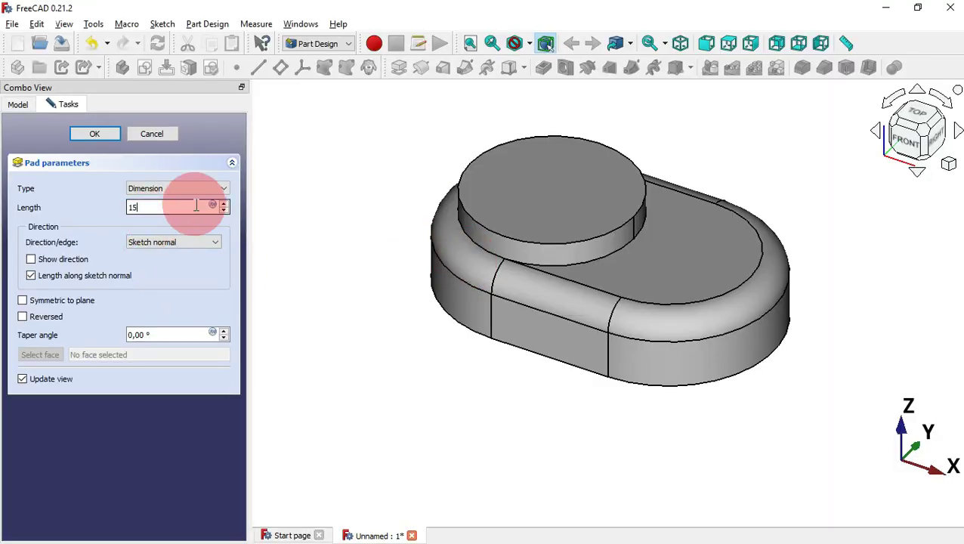
key(Return)
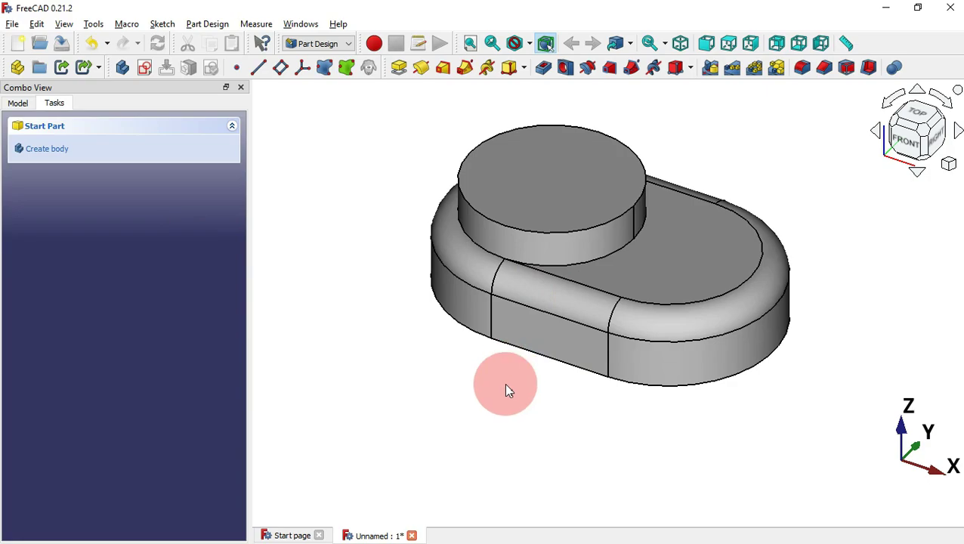
Step: Fillet the top face of the round boss with the 12 mm radius given in the PE124.pdf drawing
key(alt+Tab)
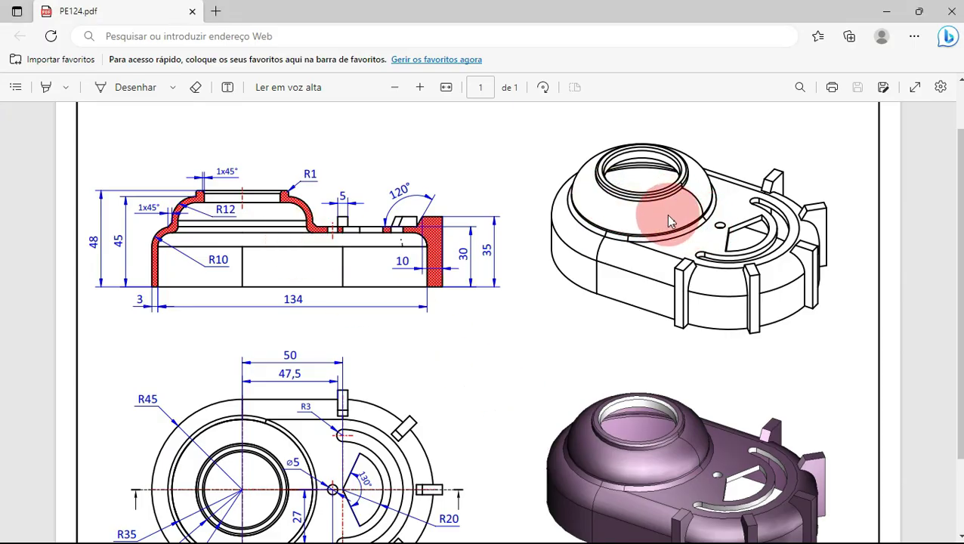
key(alt+Tab)
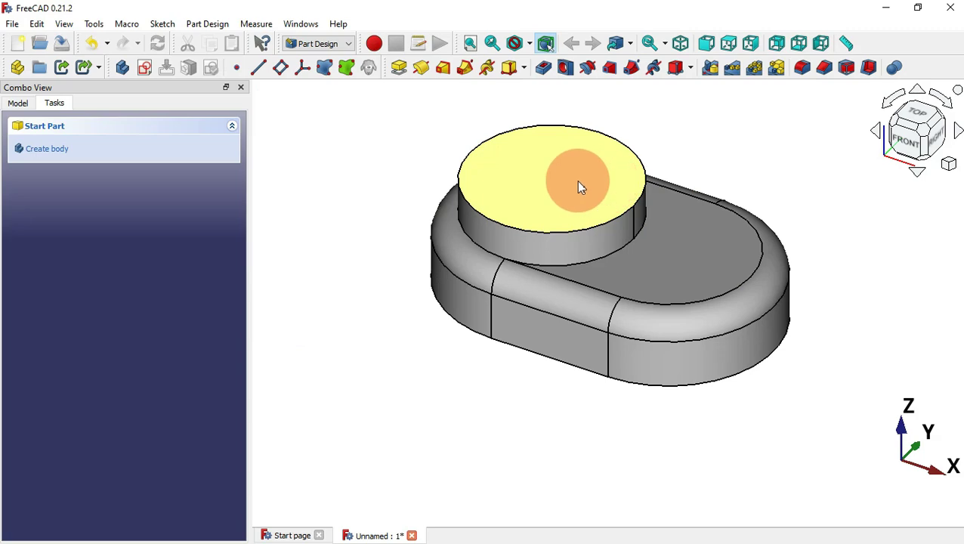
click(577, 181)
click(802, 70)
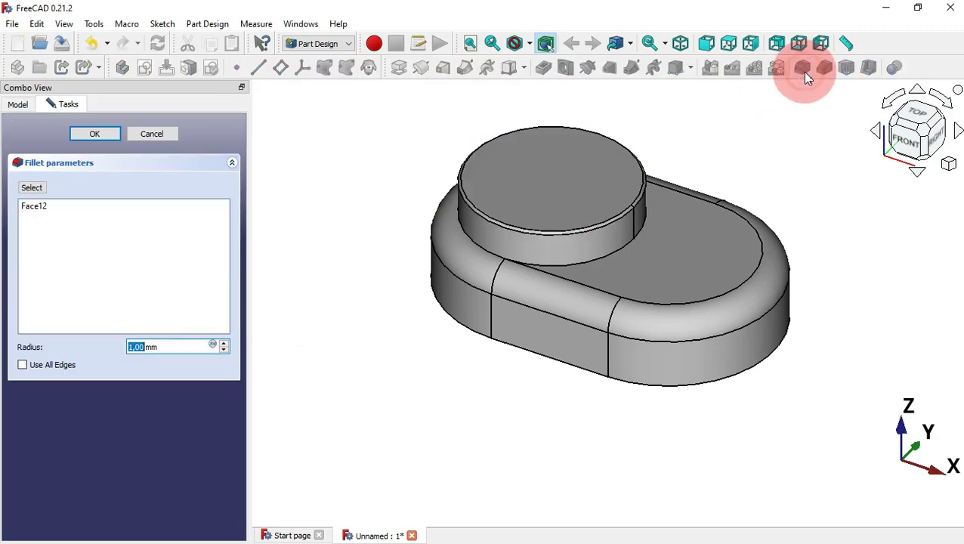
key(alt+Tab)
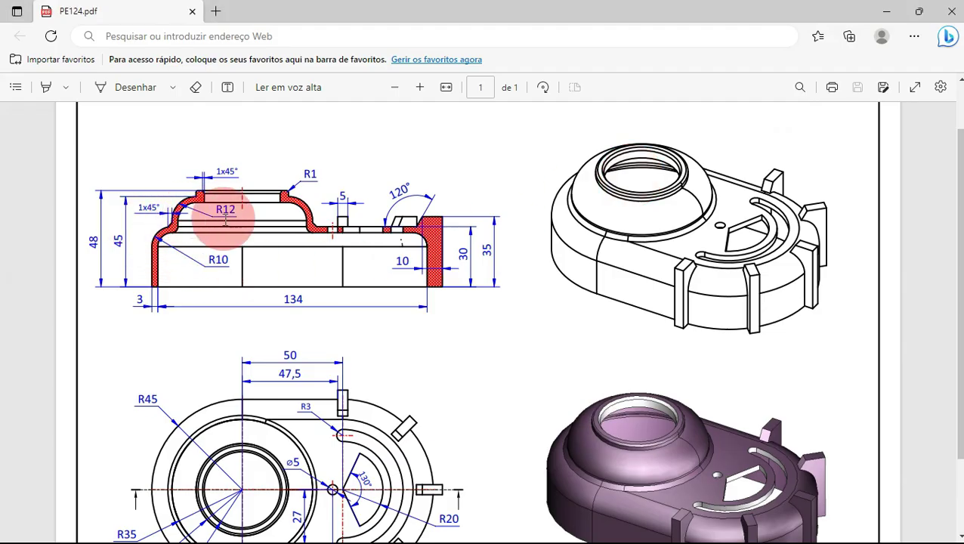
key(alt+Tab)
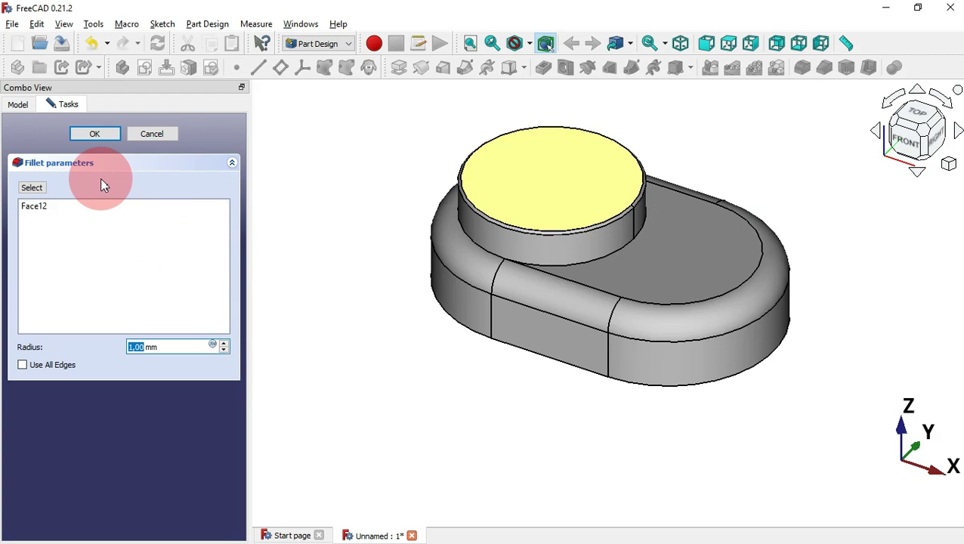
key(Return)
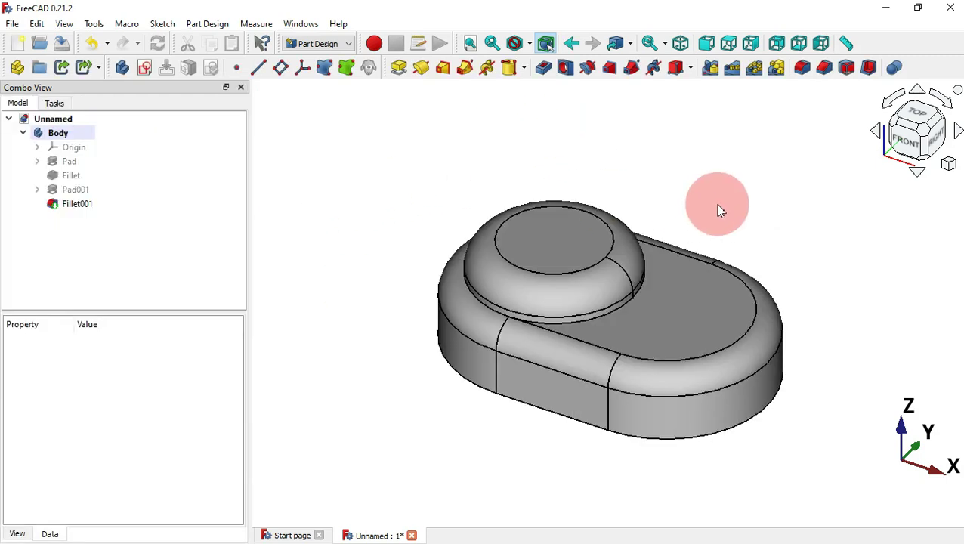
Step: Hollow the body with Thickness, opening its flat underside and making a 3 mm wall inwards, as given in the PE124.pdf drawing
key(alt+Tab)
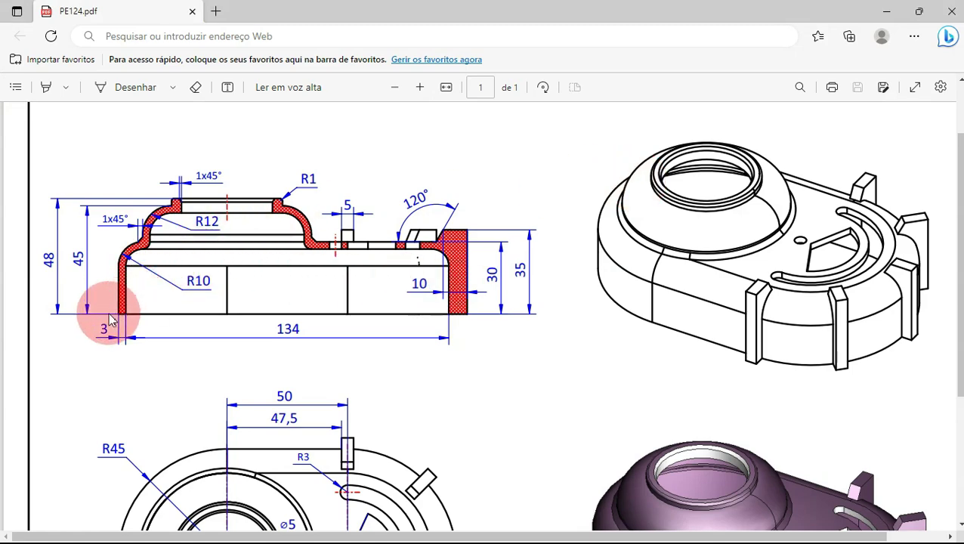
key(alt+Tab)
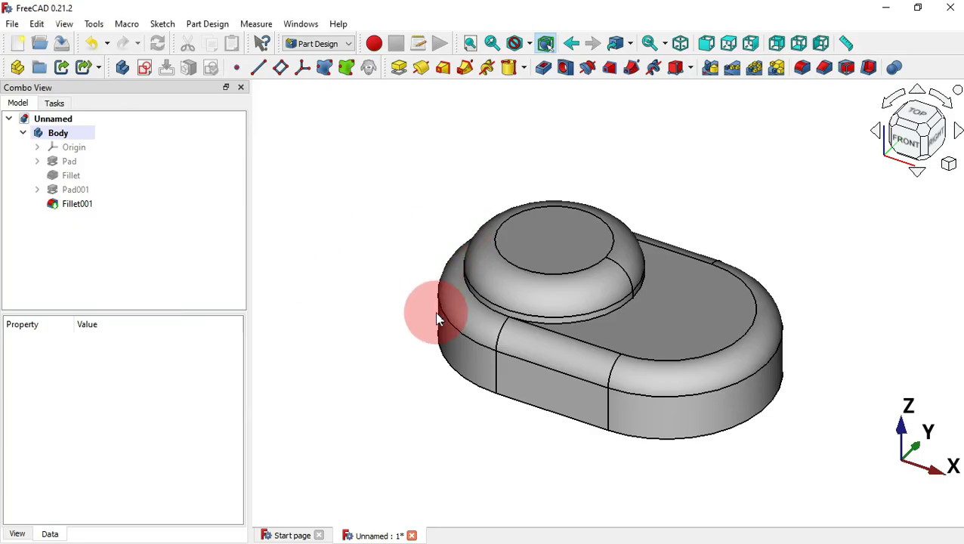
middle_drag(457, 424, 490, 330)
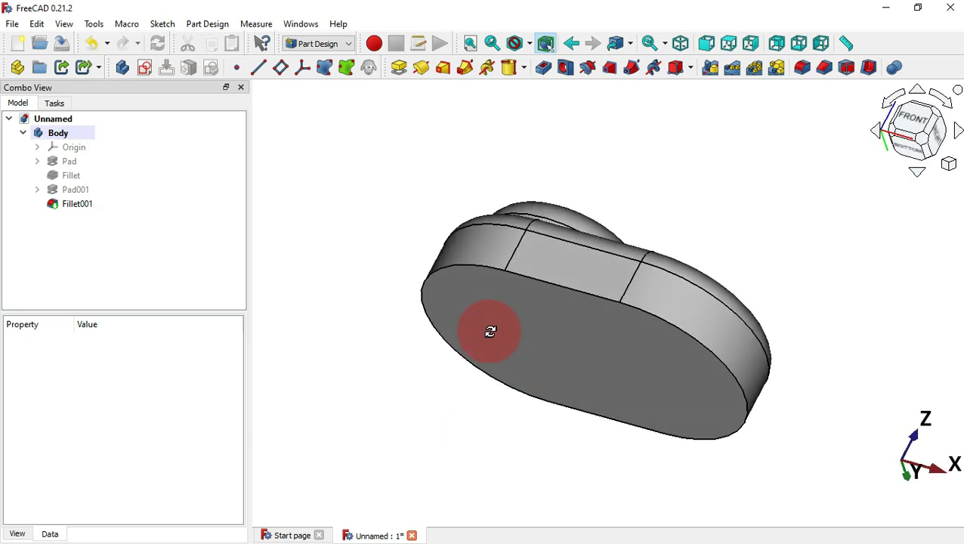
click(566, 337)
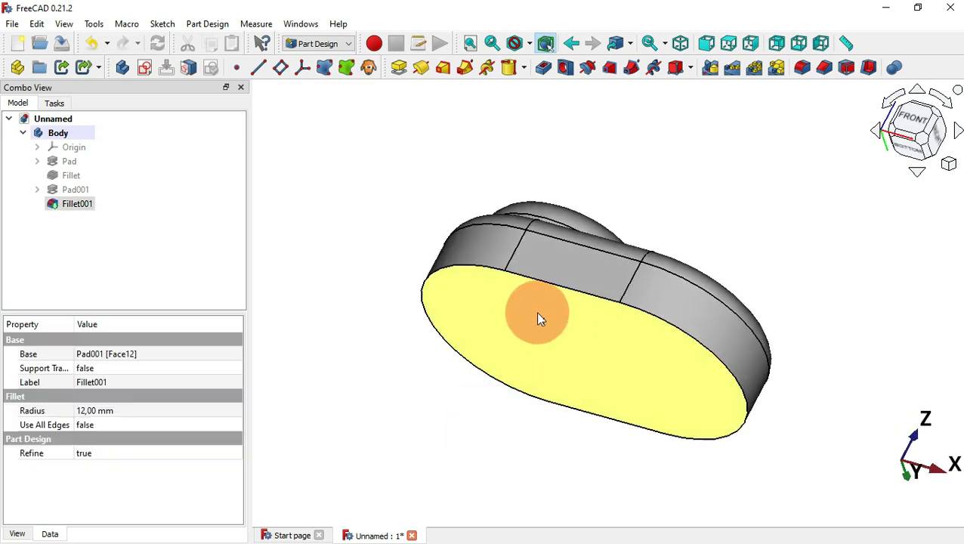
click(869, 69)
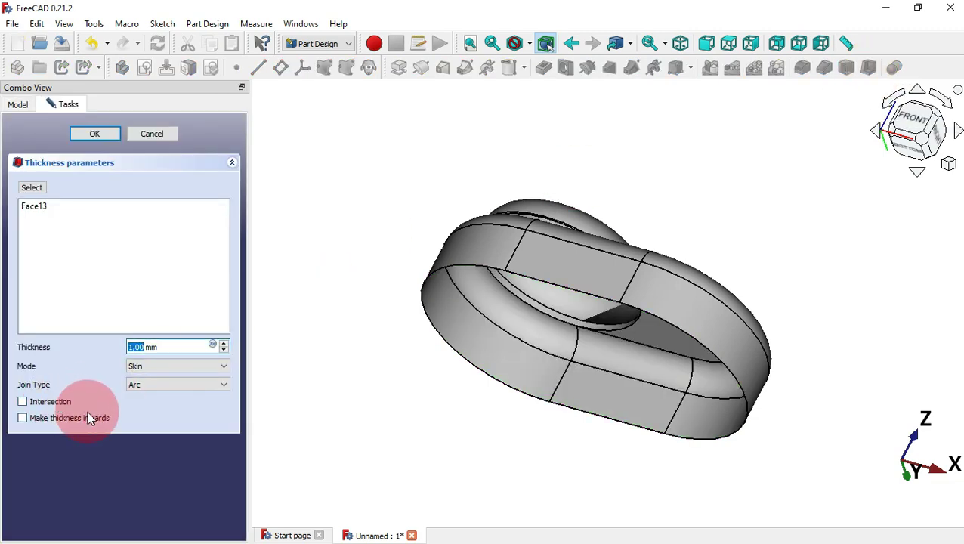
key(alt+Tab)
key(alt+Tab)
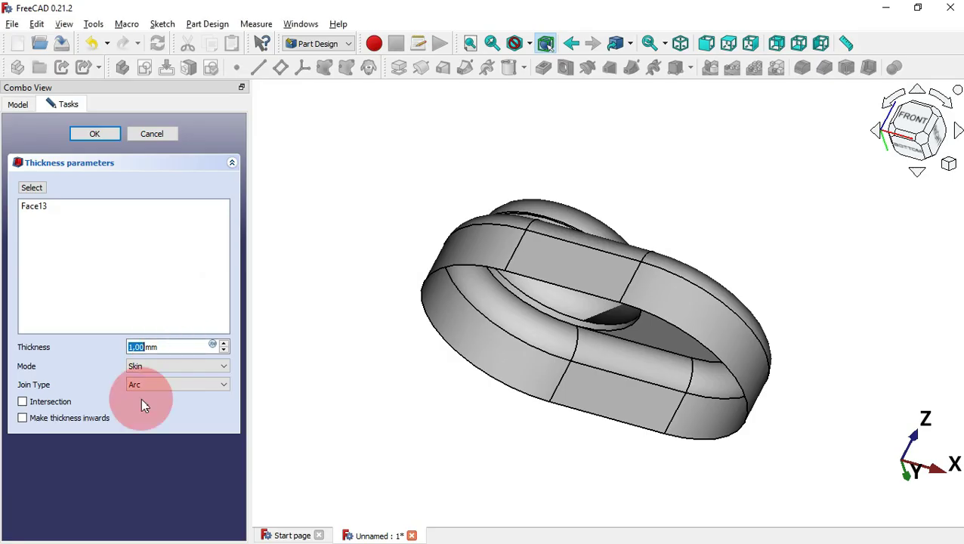
click(94, 418)
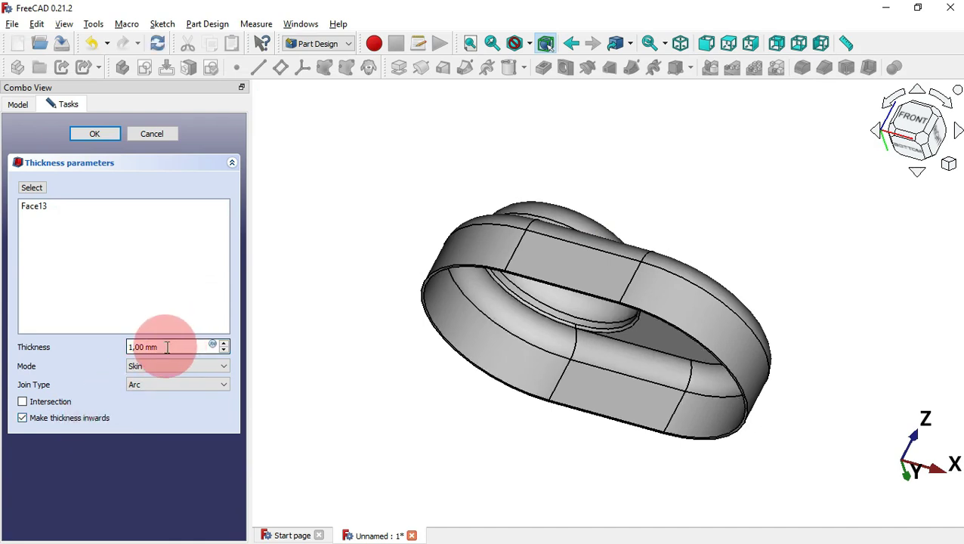
key(alt+Tab)
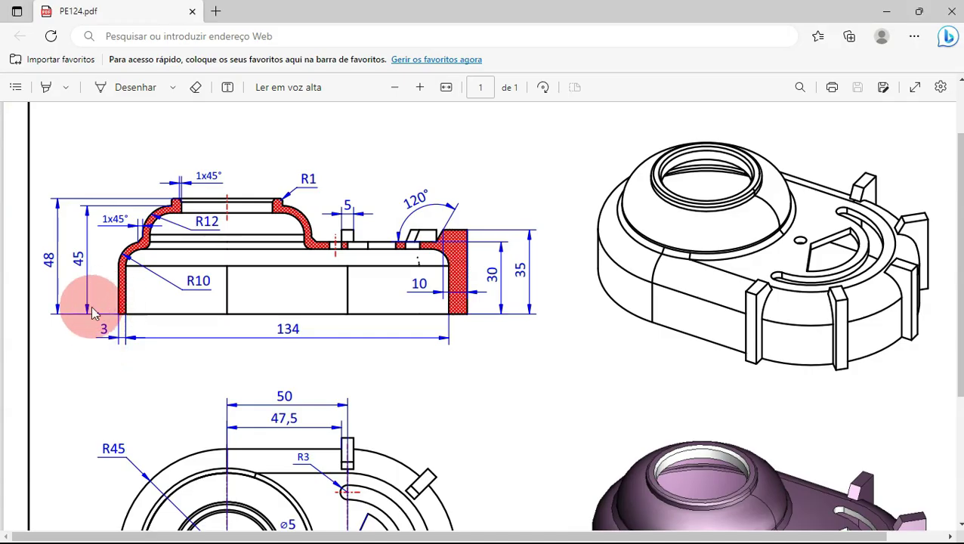
key(alt+Tab)
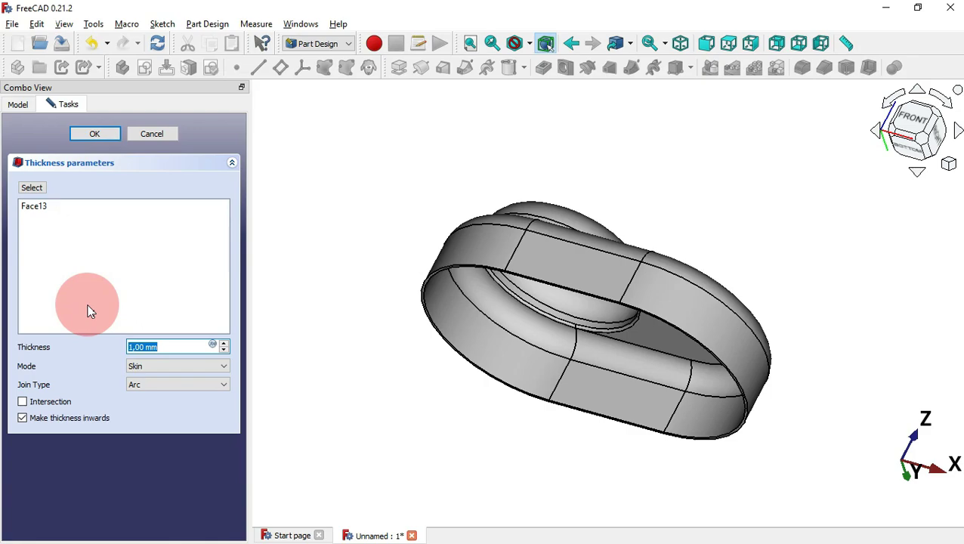
text(3)
key(Return)
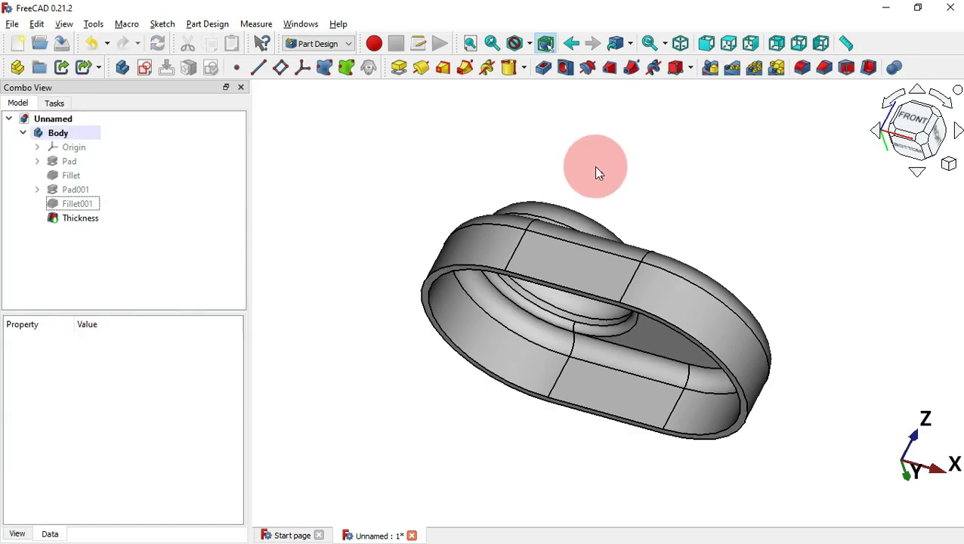
Step: Chamfer the circular edge where the round boss meets the base's flat top, using an equal distance of 2 mm
mouse_move(599, 172)
mouse_down()
mouse_move(480, 349)
mouse_move(575, 254)
mouse_move(626, 141)
mouse_move(676, 172)
mouse_move(606, 209)
mouse_move(645, 187)
mouse_up()
key(alt+Tab)
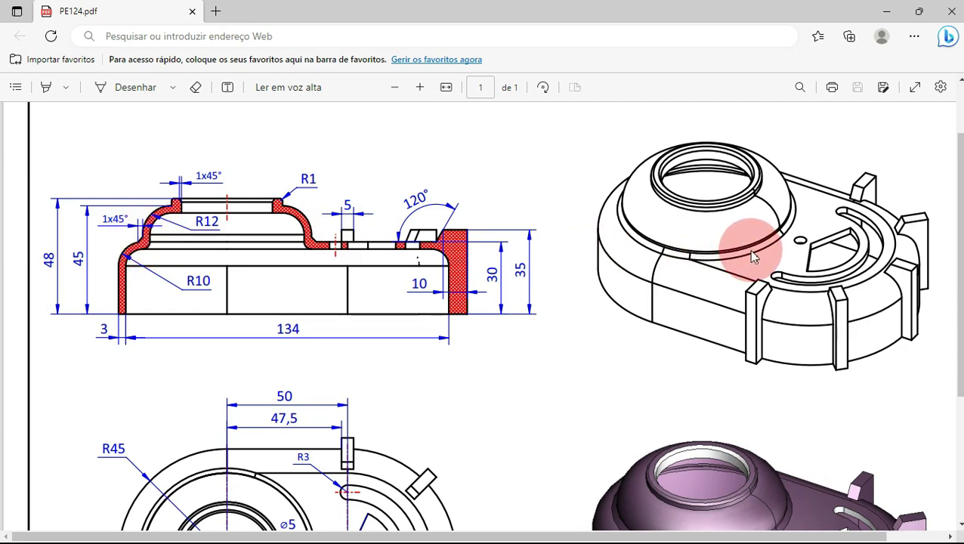
key(alt+Tab)
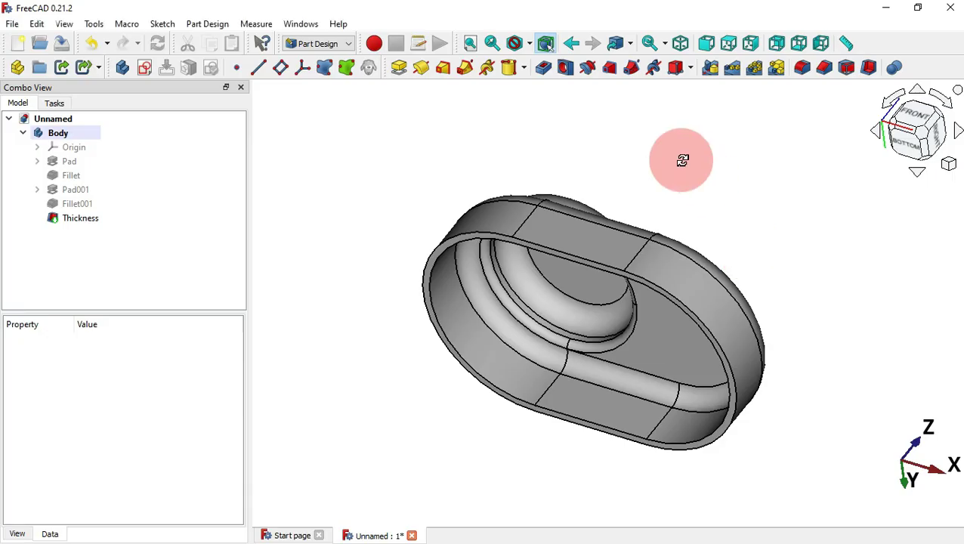
key(0)
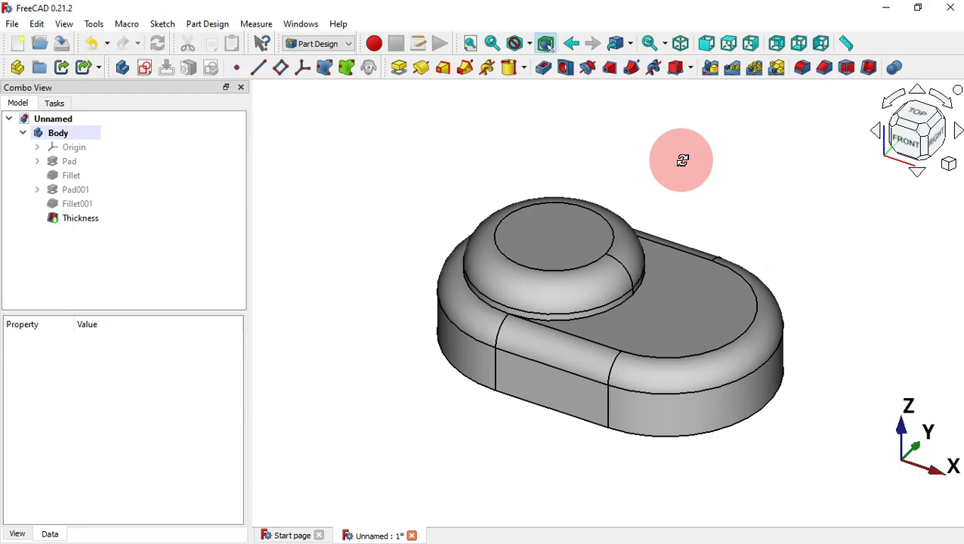
click(609, 315)
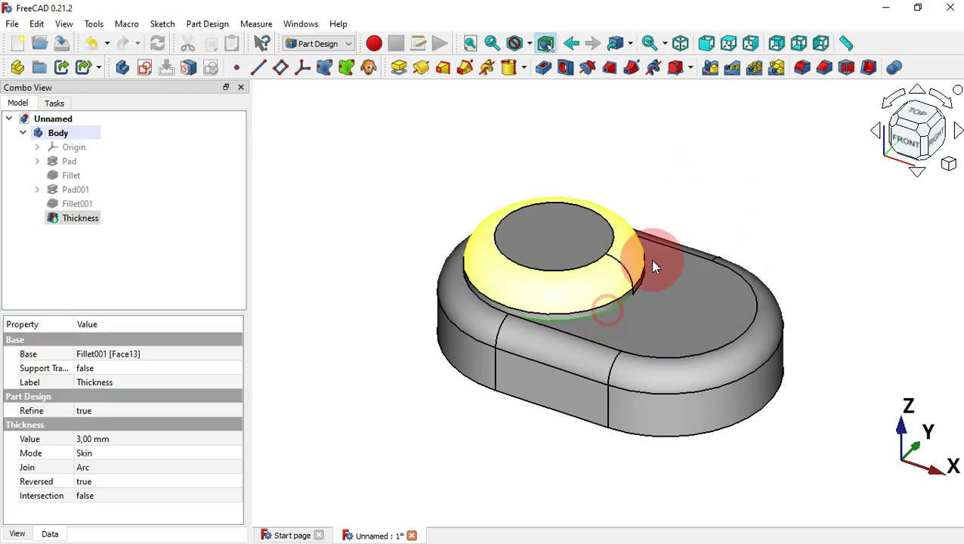
click(826, 70)
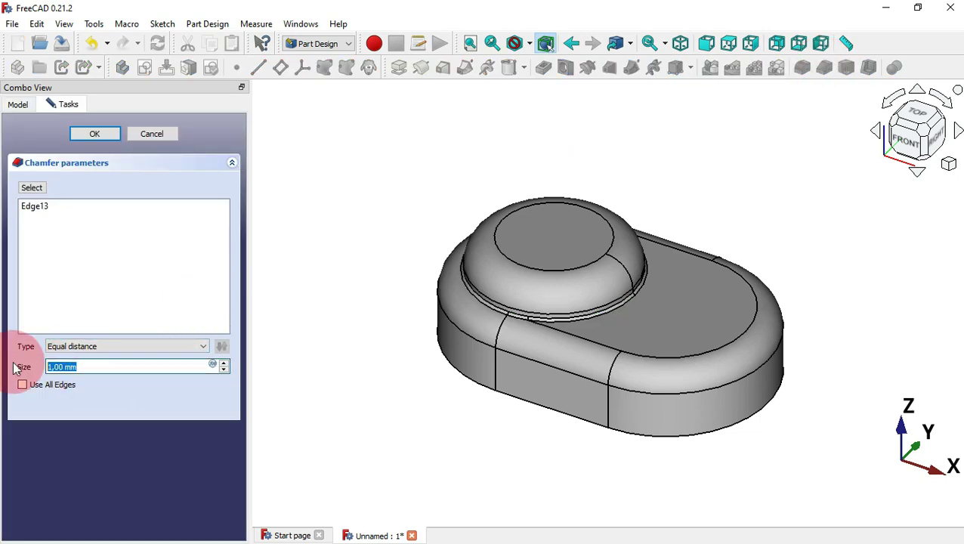
key(Return)
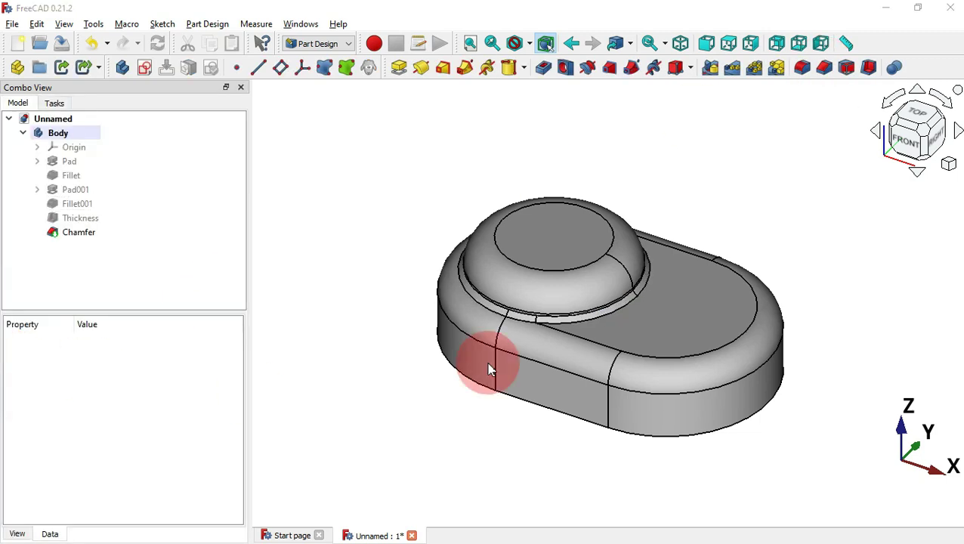
Step: Add an additive cylinder attached to the flat top face of the round boss, after checking the PE124.pdf drawing
key(alt+Tab)
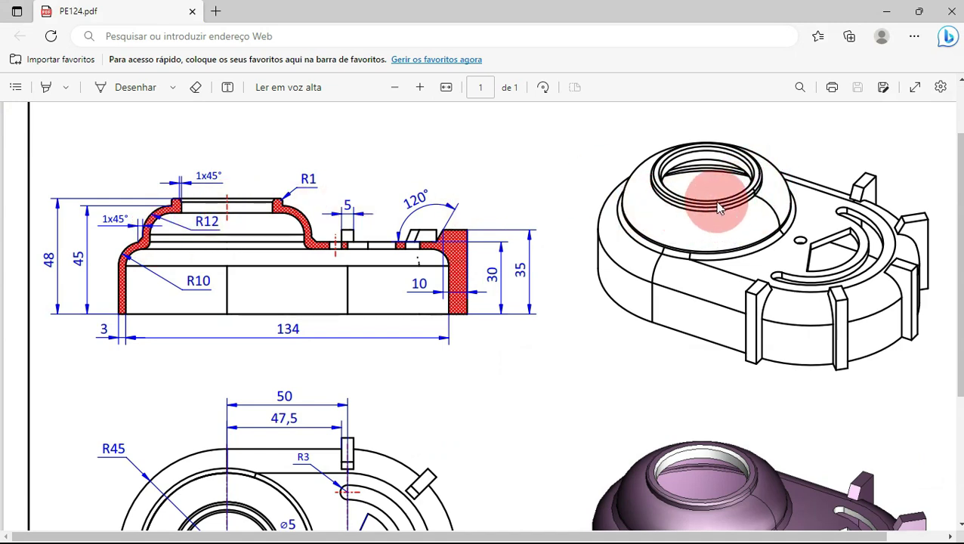
key(alt+Tab)
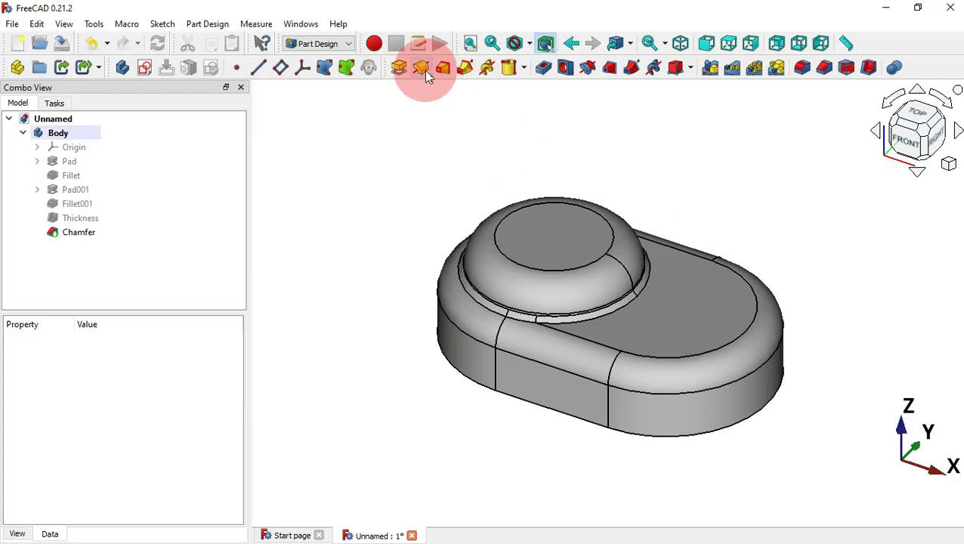
click(525, 67)
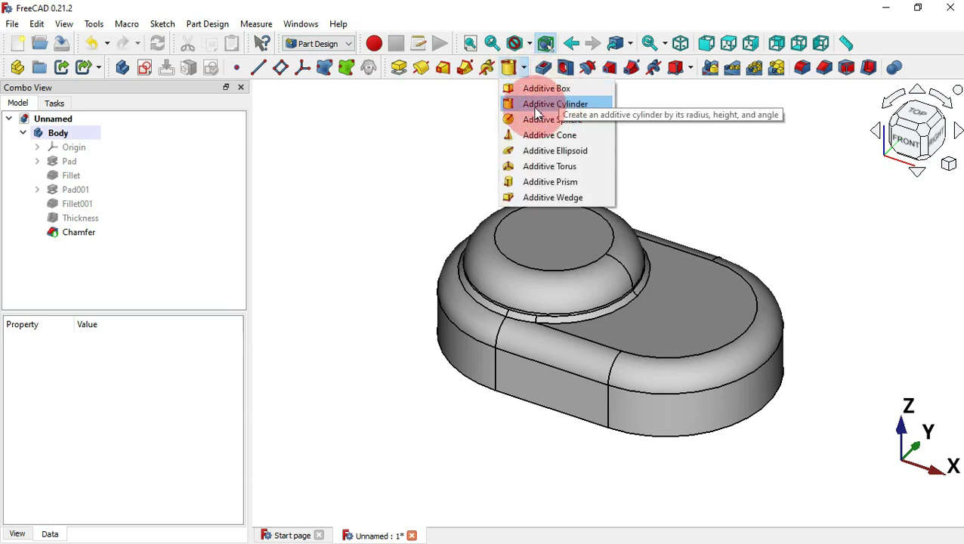
click(565, 104)
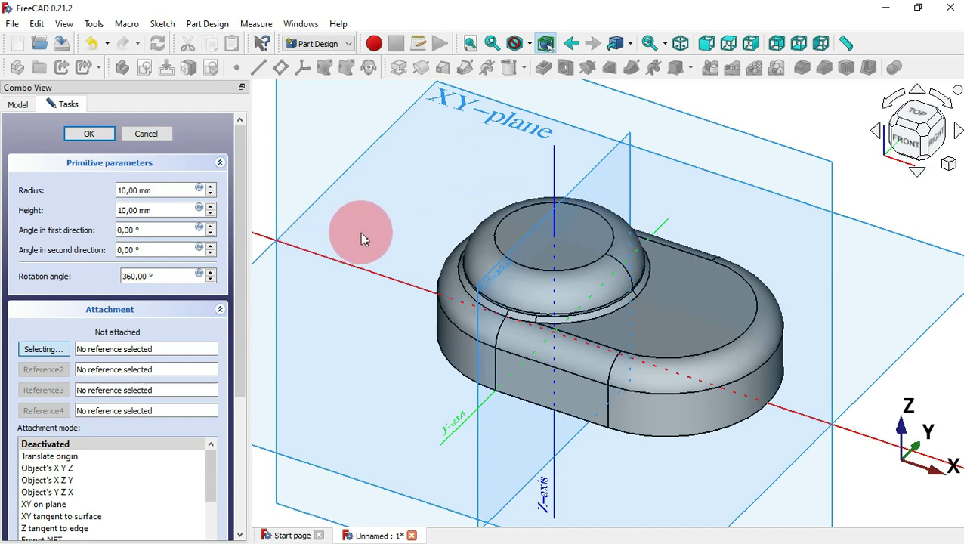
click(522, 219)
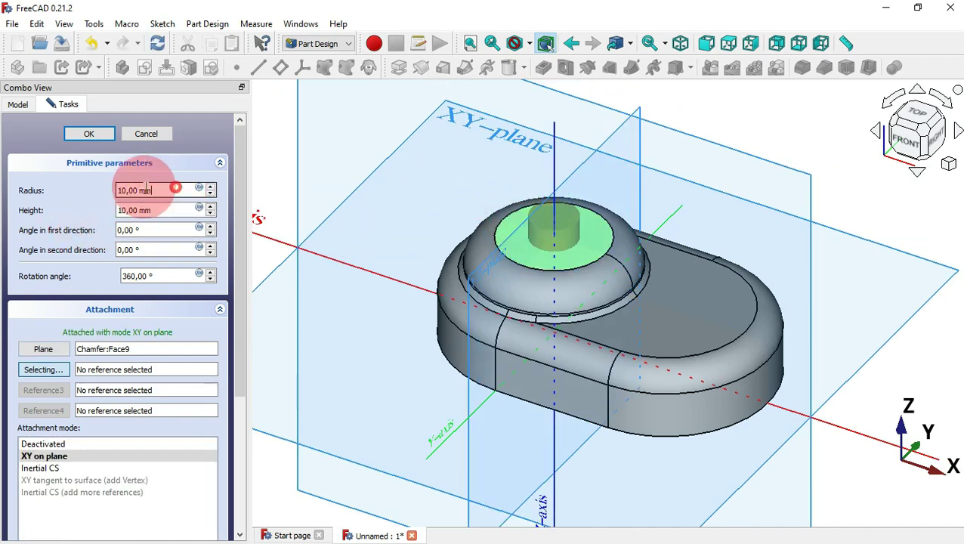
Step: Set the additive cylinder's radius to 23 mm and its height to 3 mm from the PE124.pdf drawing, and finish it
key(alt+Tab)
scroll(958, 253, down, 3)
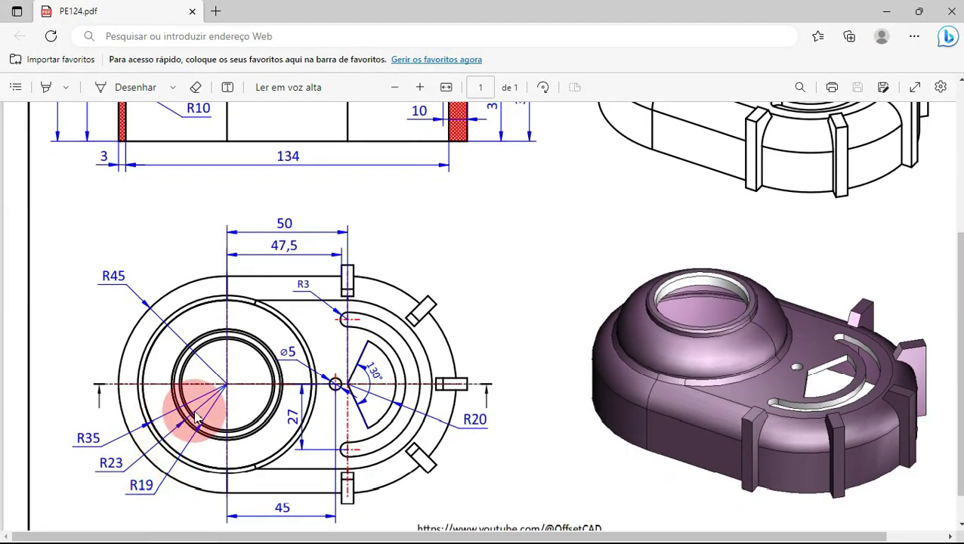
key(alt+Tab)
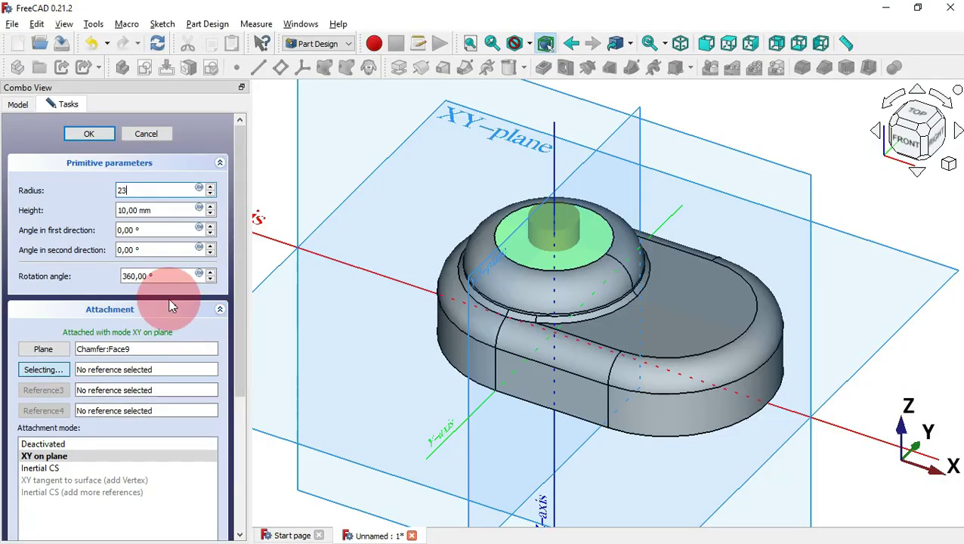
key(Tab)
key(alt+Tab)
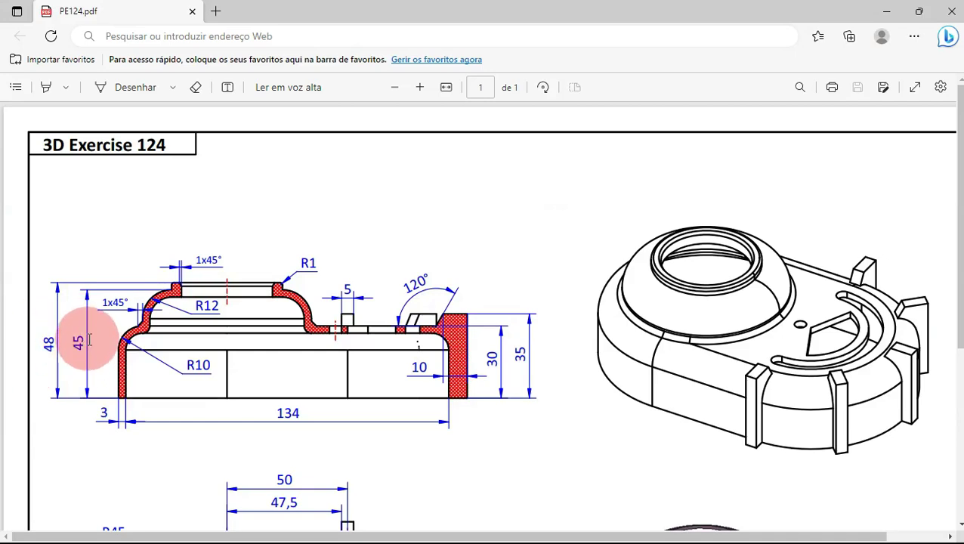
key(alt+Tab)
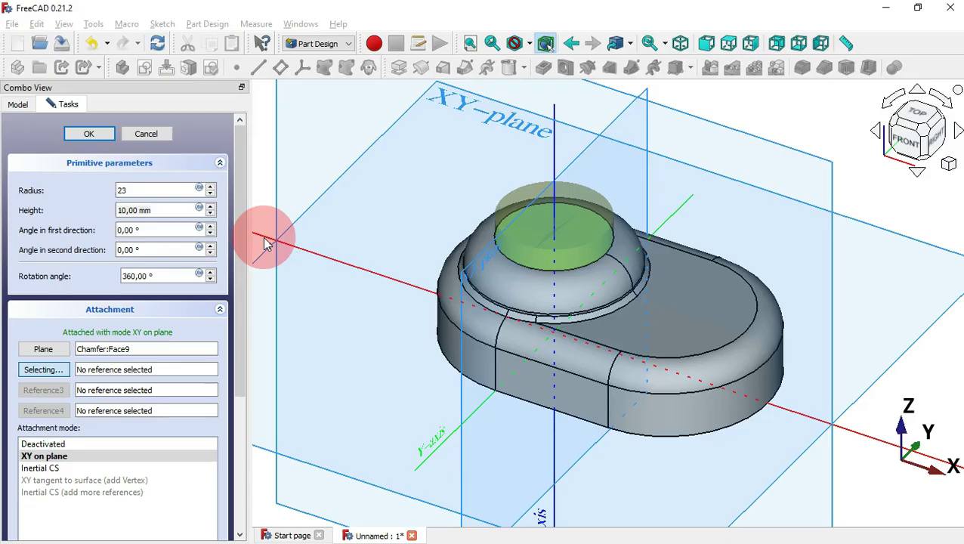
double_click(172, 211)
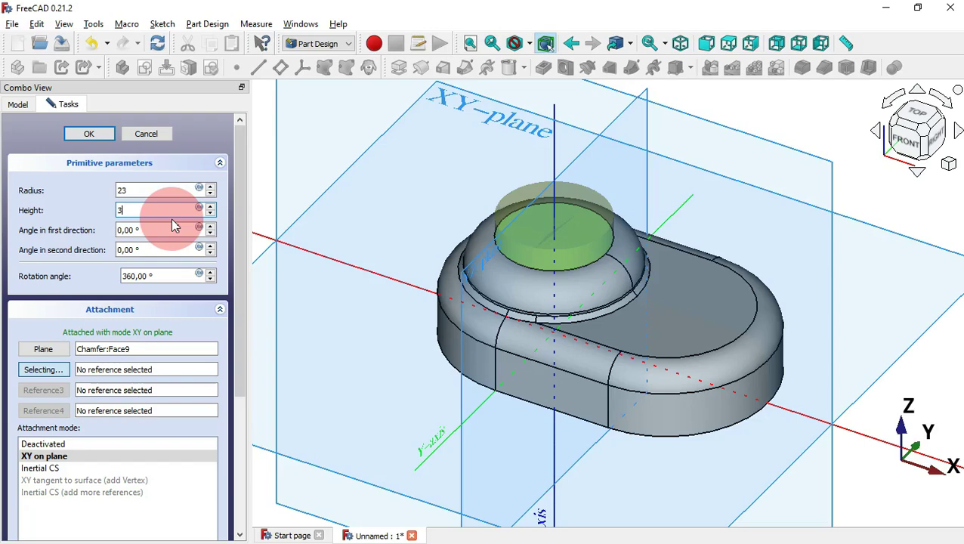
key(Return)
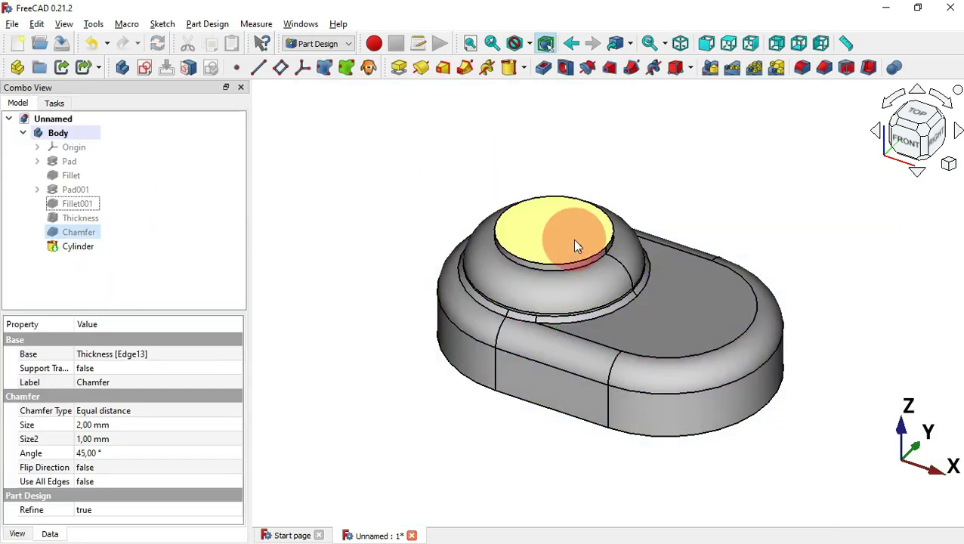
Step: Fillet the top face of the short cylinder on the boss with the 1 mm radius given in the PE124.pdf drawing
key(alt+Tab)
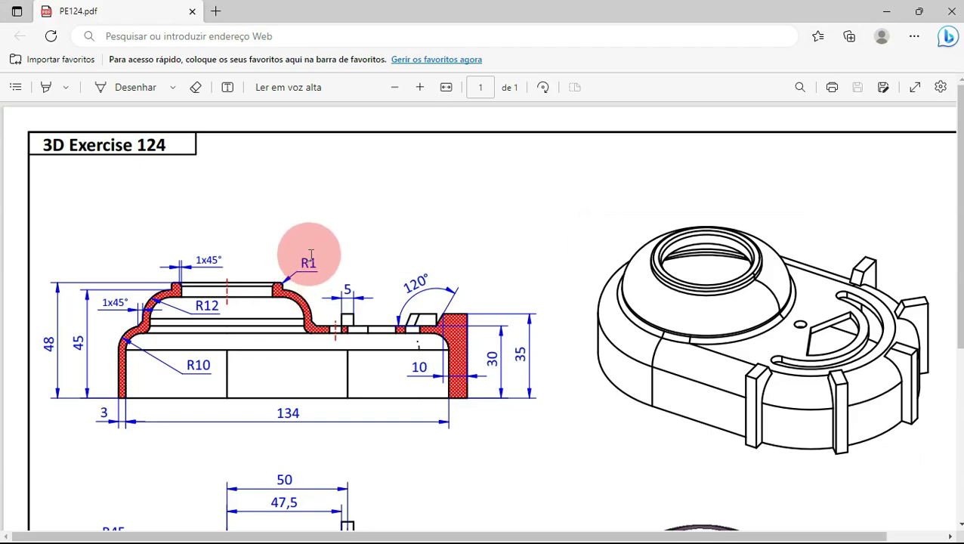
key(alt+Tab)
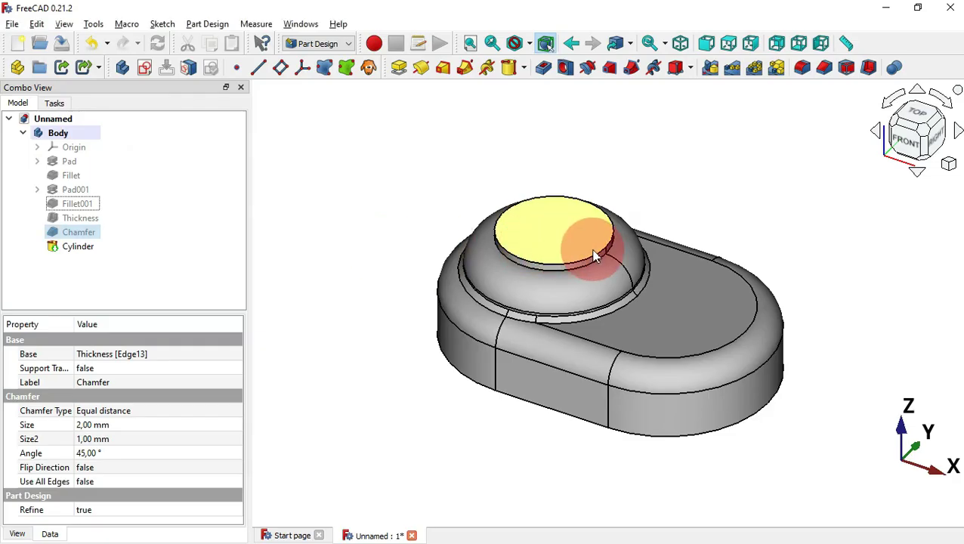
click(595, 256)
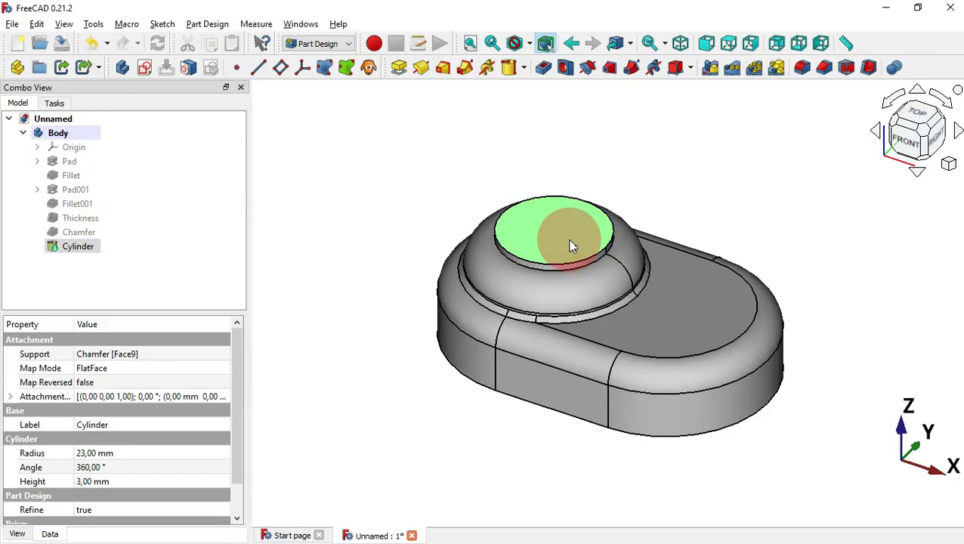
click(803, 68)
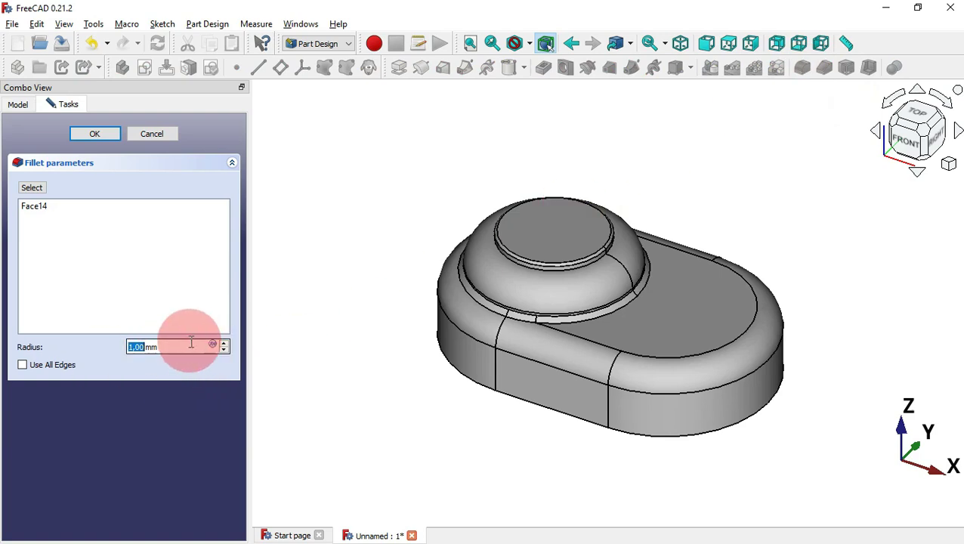
click(94, 134)
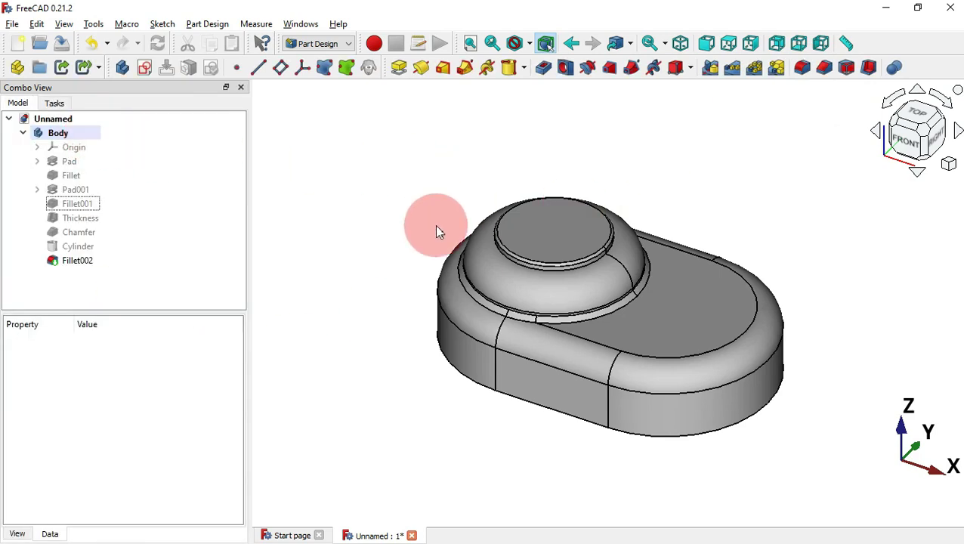
Step: Check the PE124.pdf drawing for the openings and start a sketch on the flat top face of the boss rim
key(alt+Tab)
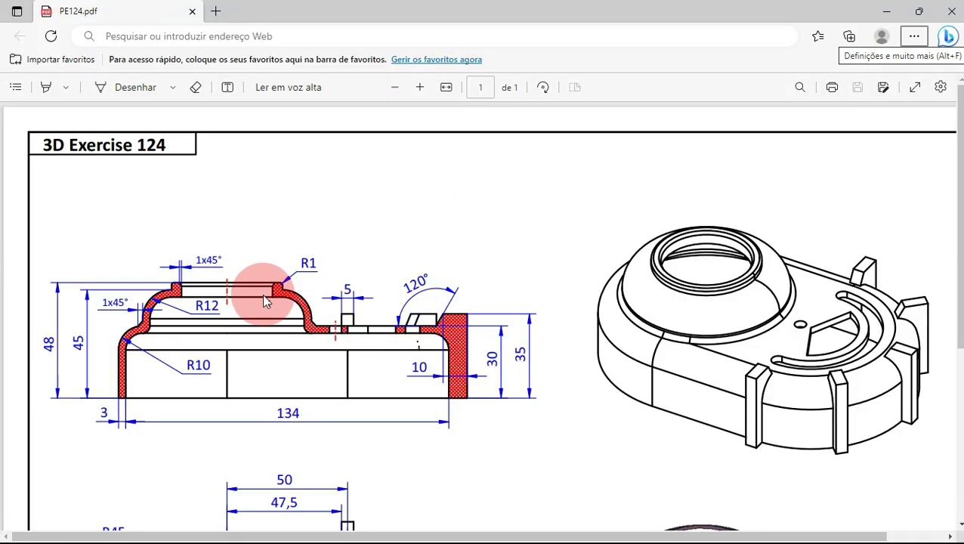
key(alt+Tab)
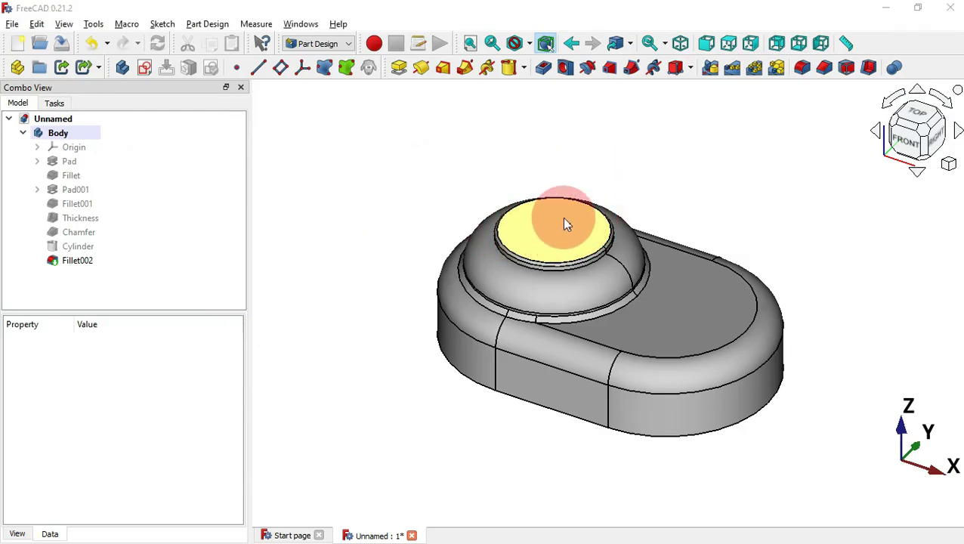
key(alt+Tab)
scroll(951, 231, down, 3)
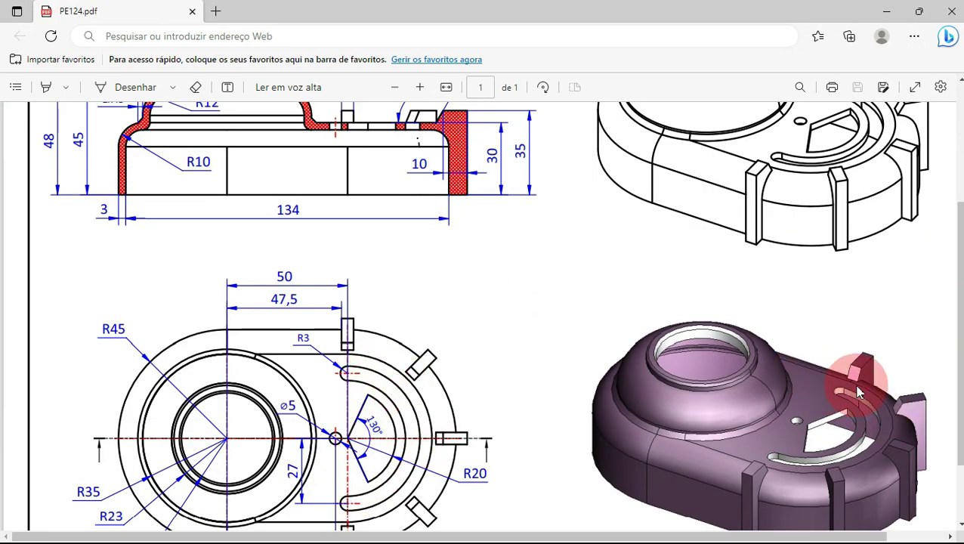
key(alt+Tab)
click(556, 245)
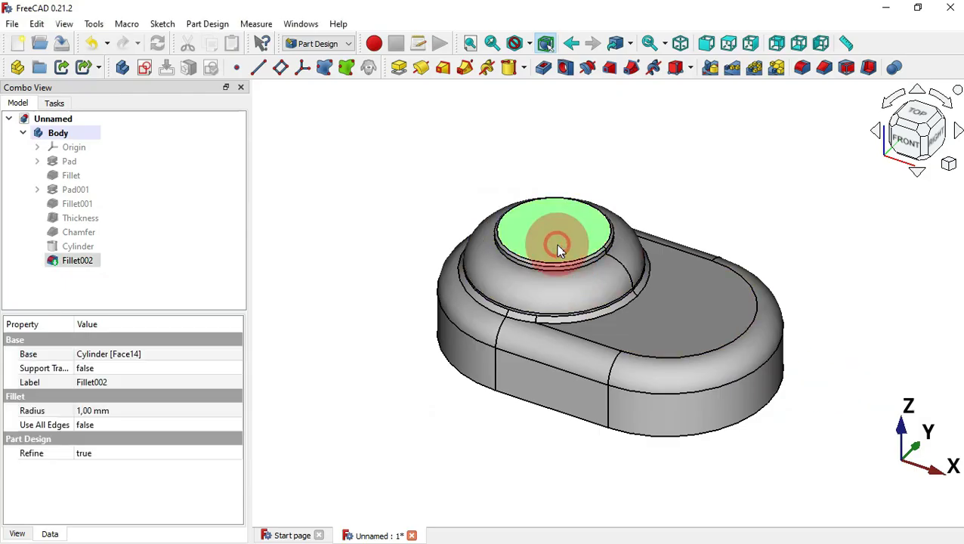
click(146, 67)
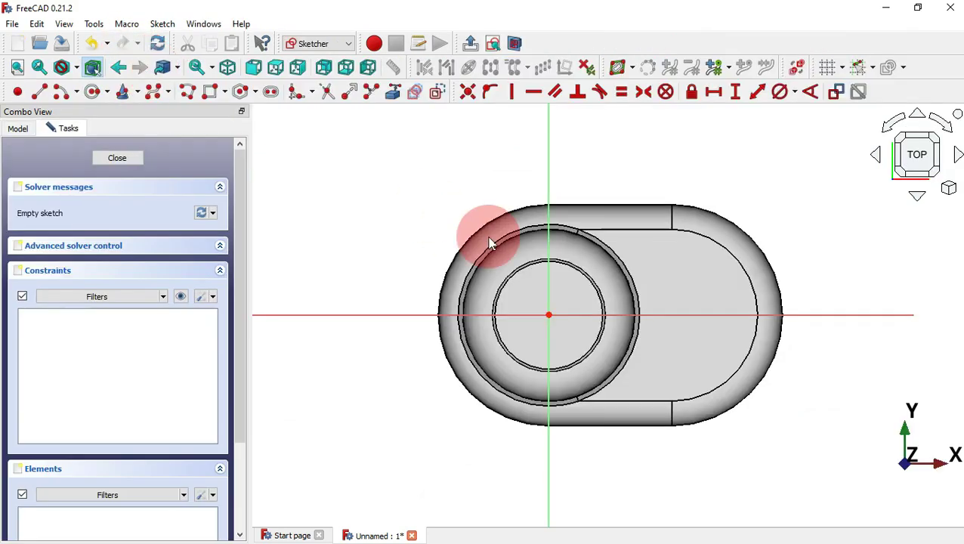
Step: Sketch a circle of about 15.4 mm radius centred on the origin, inside the boss rim
scroll(633, 302, up, 5)
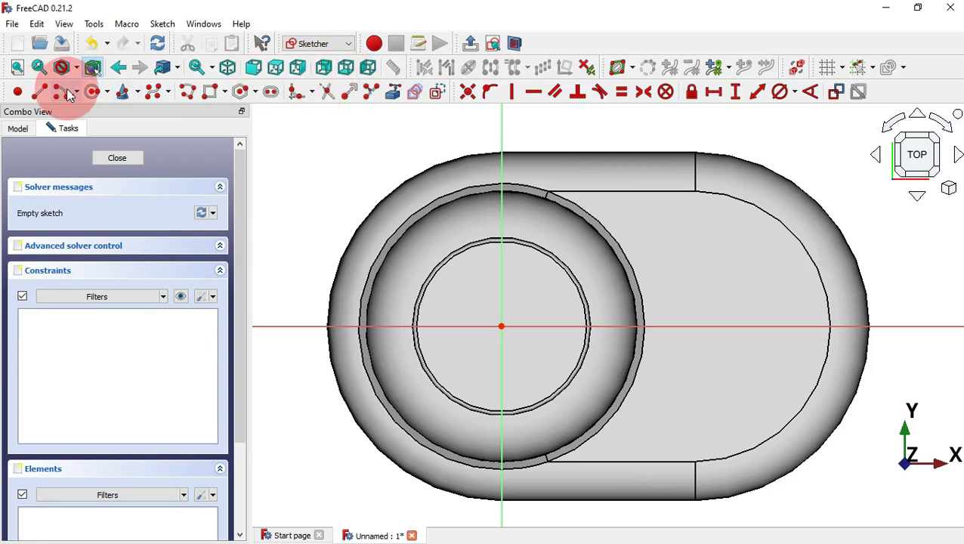
click(91, 94)
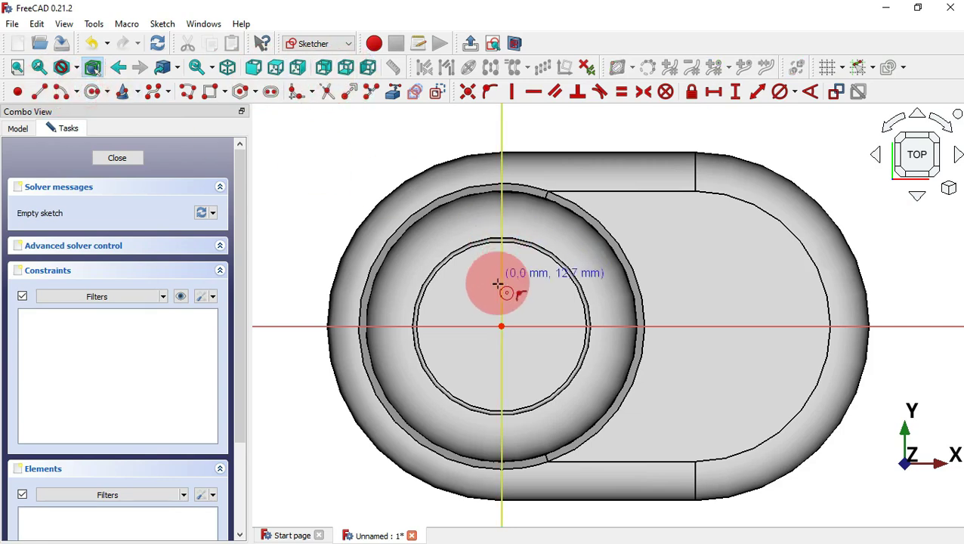
click(502, 326)
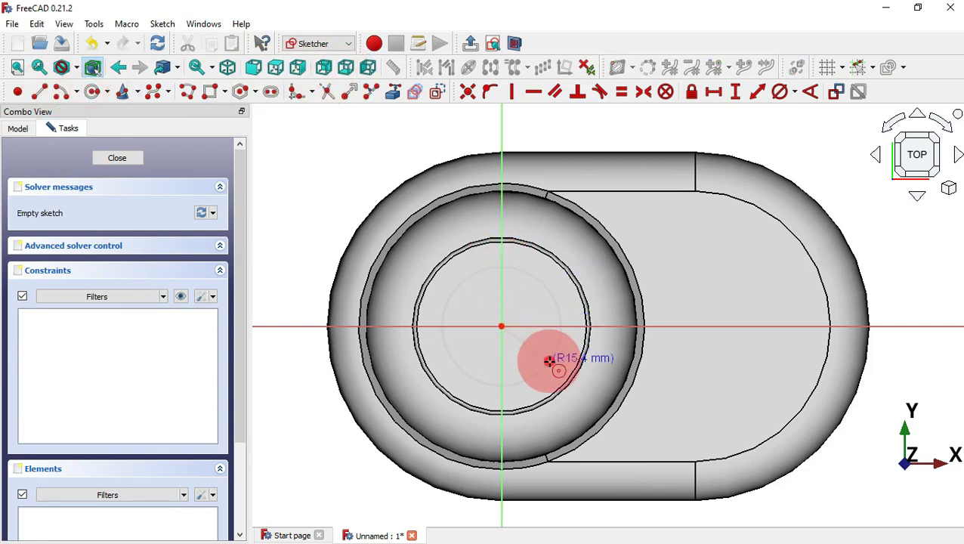
click(548, 362)
Step: Constrain the circle's radius to the 19 mm given in the PE124.pdf drawing
key(alt+Tab)
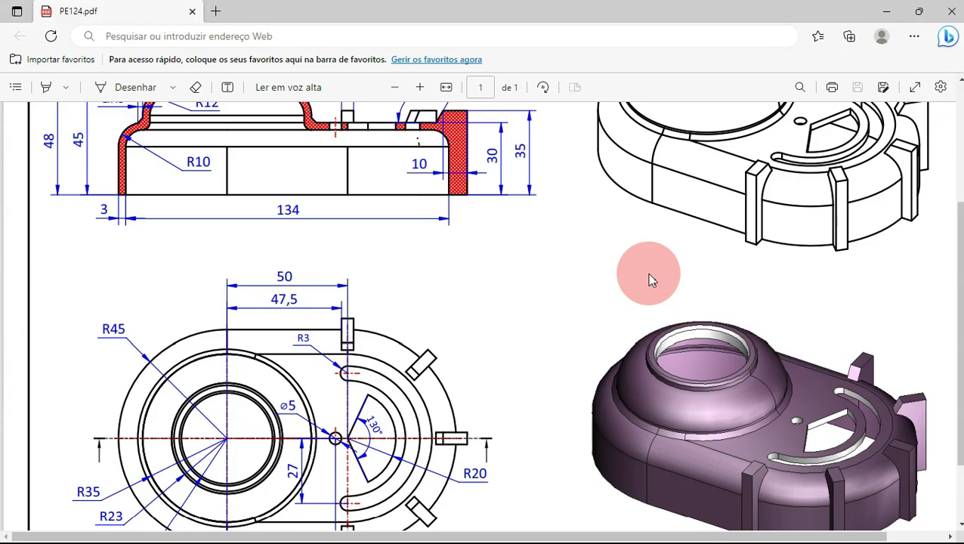
scroll(652, 280, down, 1)
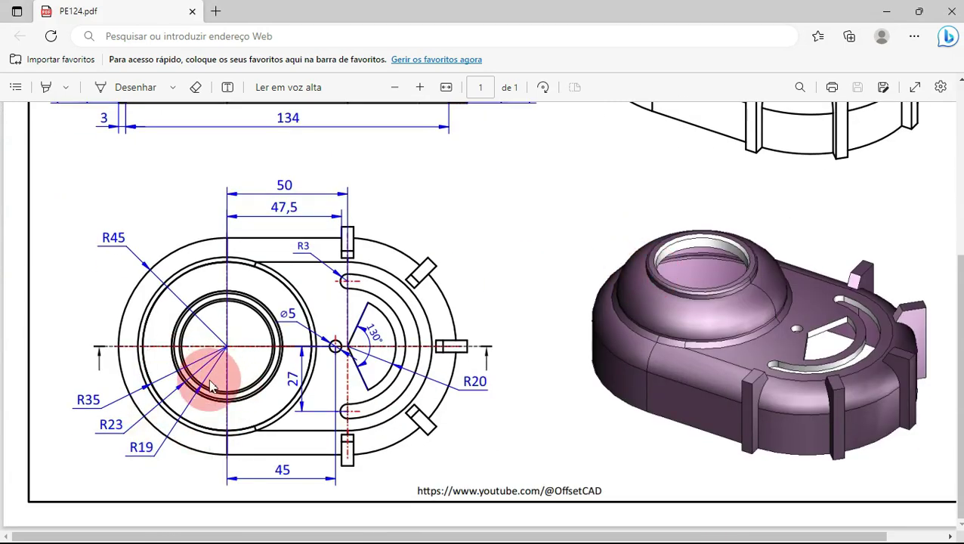
key(alt+Tab)
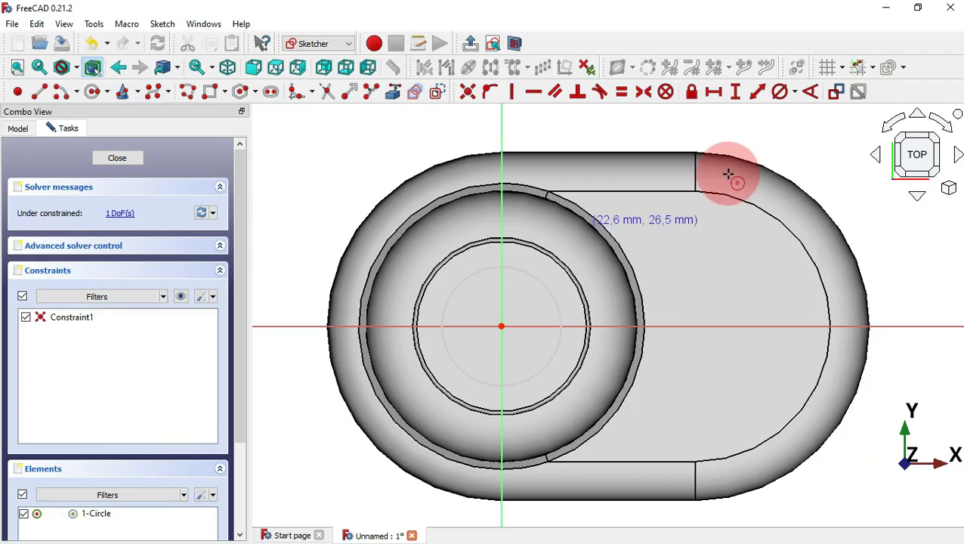
click(795, 91)
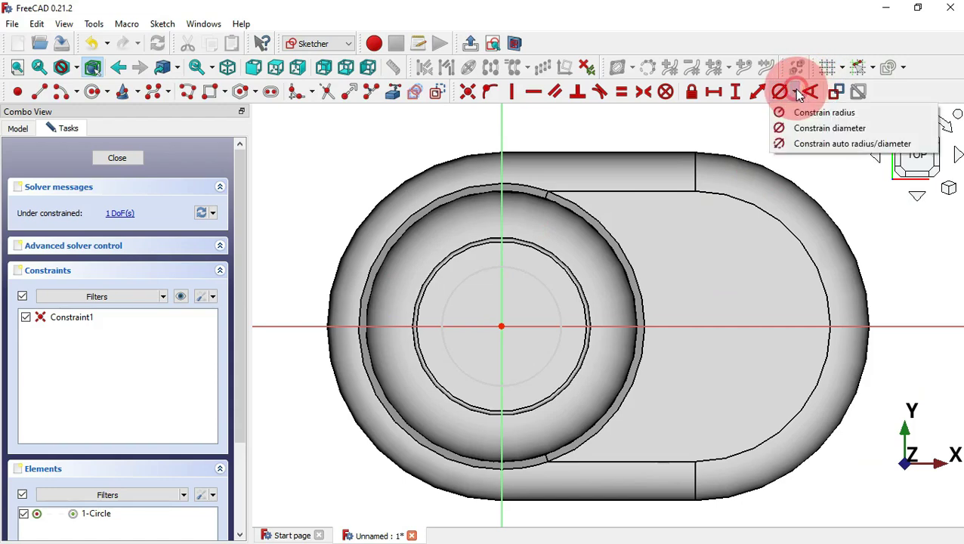
click(824, 112)
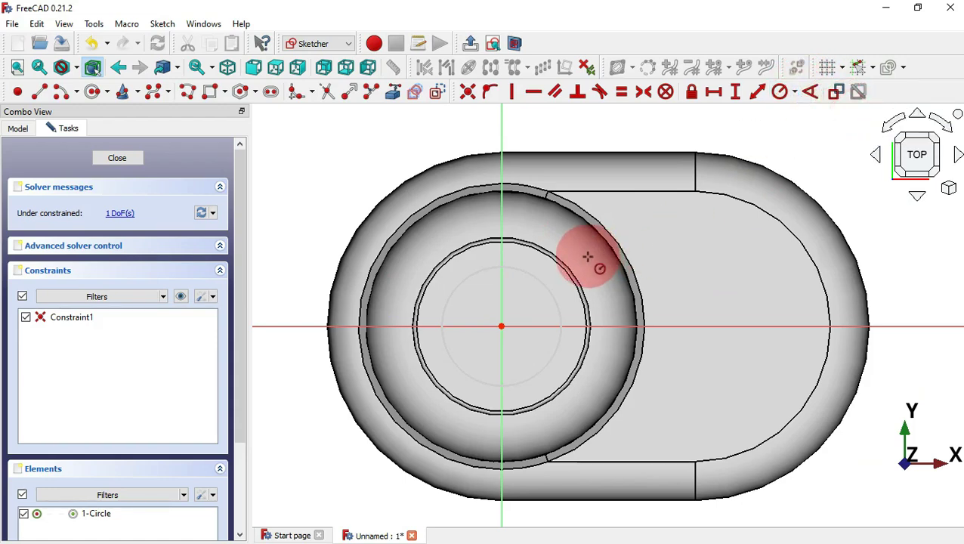
click(541, 279)
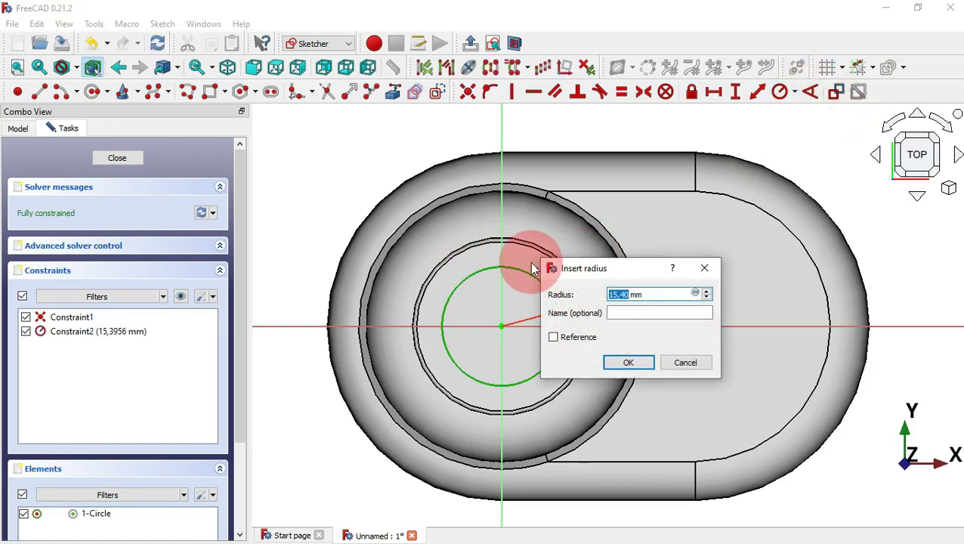
key(Return)
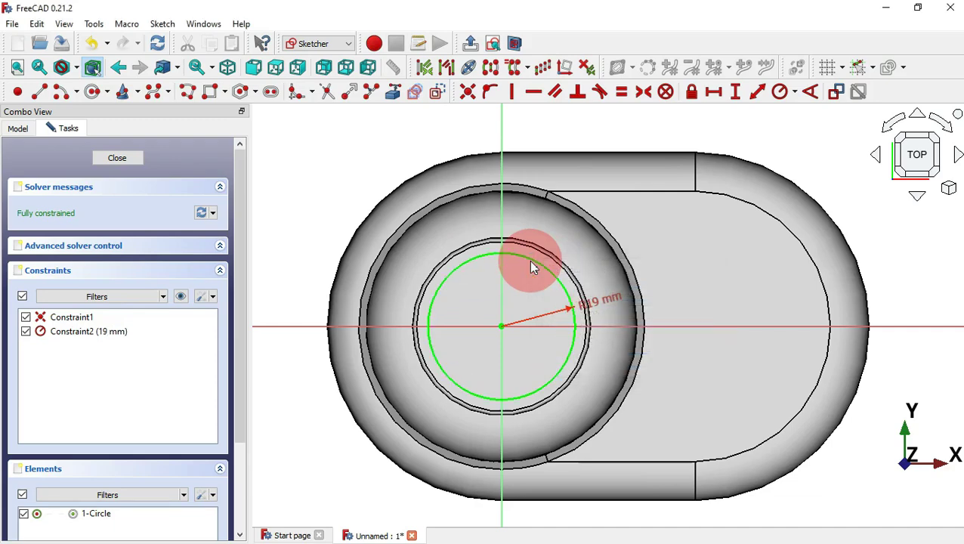
Step: Check the PE124.pdf drawing and bring the arc edge at the flat top's rounded end into the sketch as external geometry
key(alt+Tab)
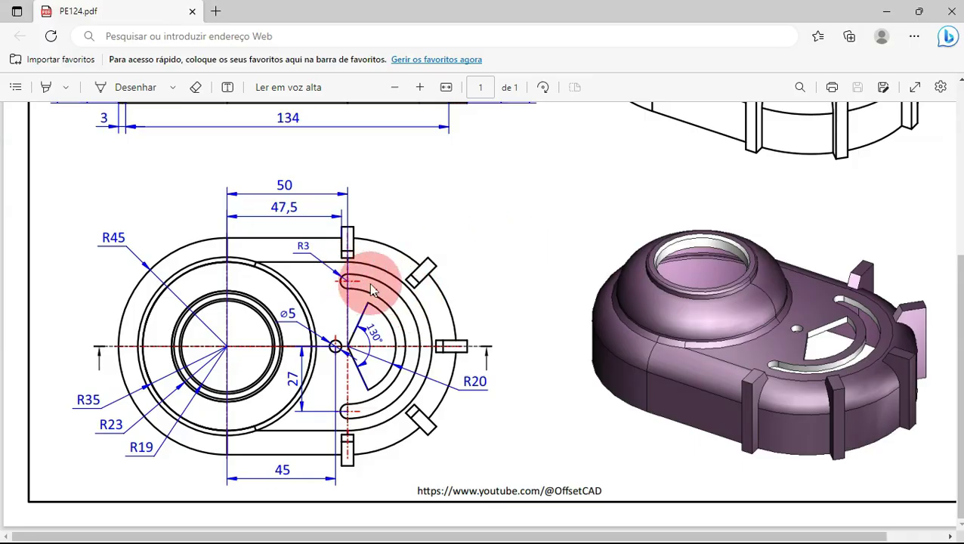
key(alt+Tab)
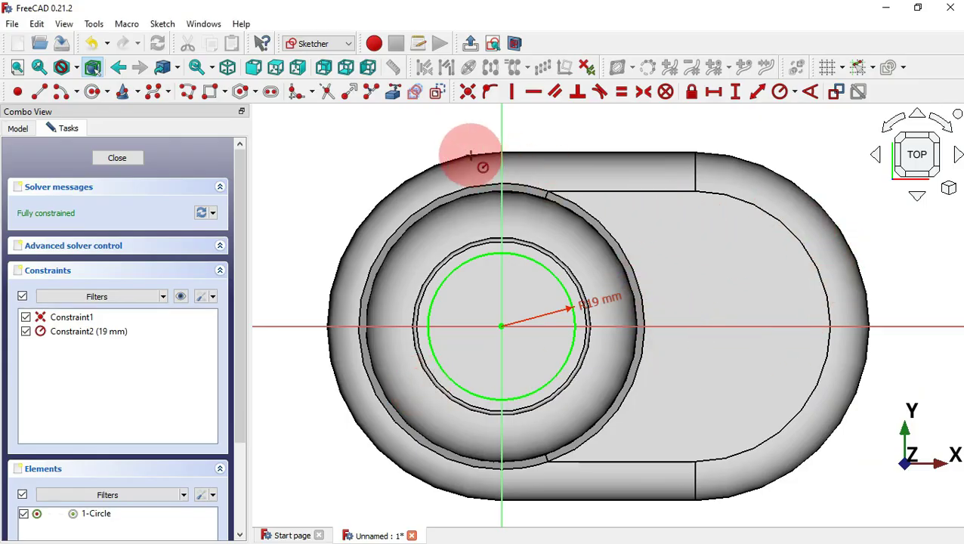
click(396, 98)
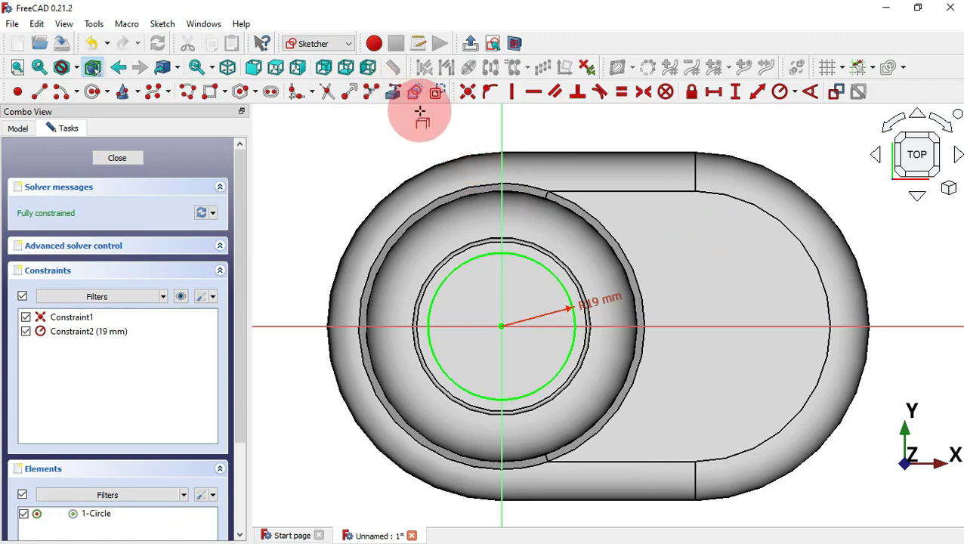
click(787, 228)
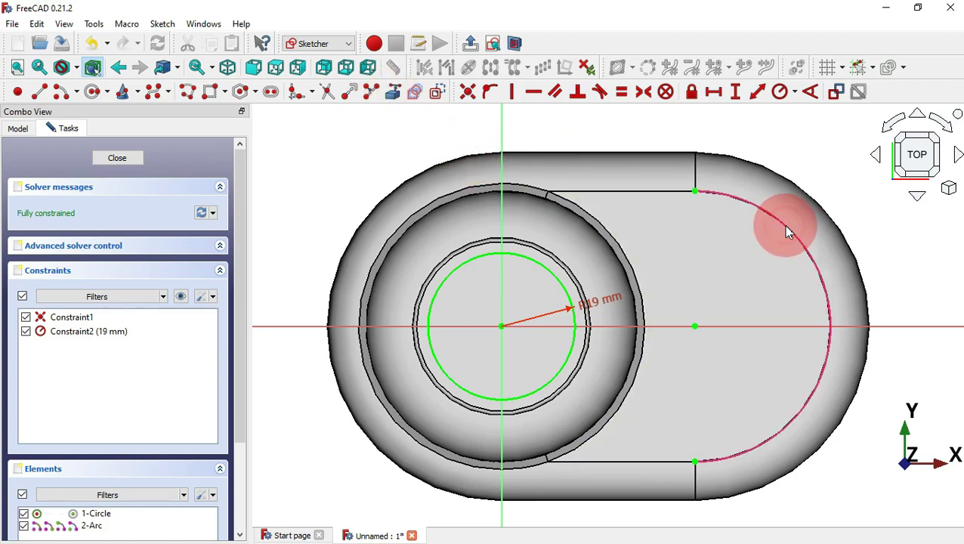
Step: Following the sector opening in PE124.pdf, sketch an arc of about 16.5 mm radius around the external arc's centre, opening towards the boss
key(alt+Tab)
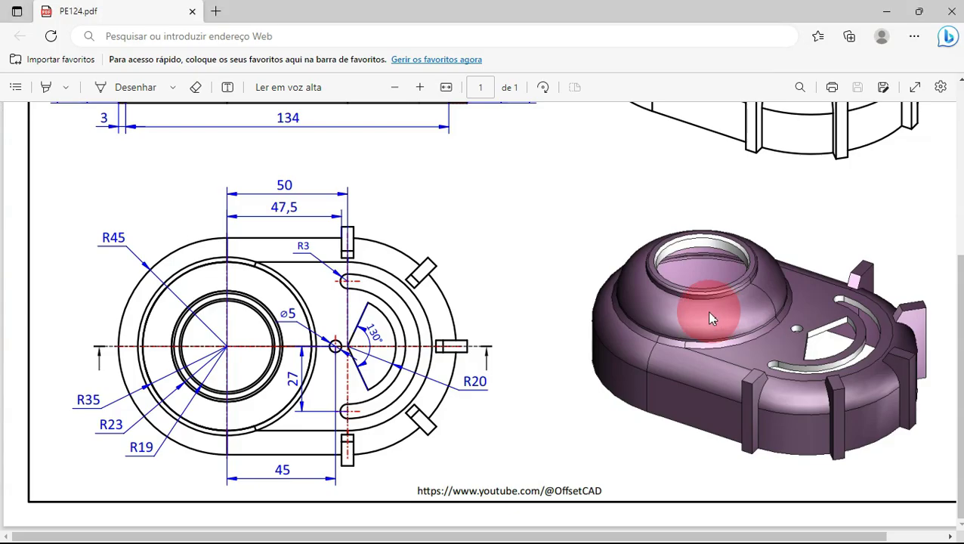
key(alt+Tab)
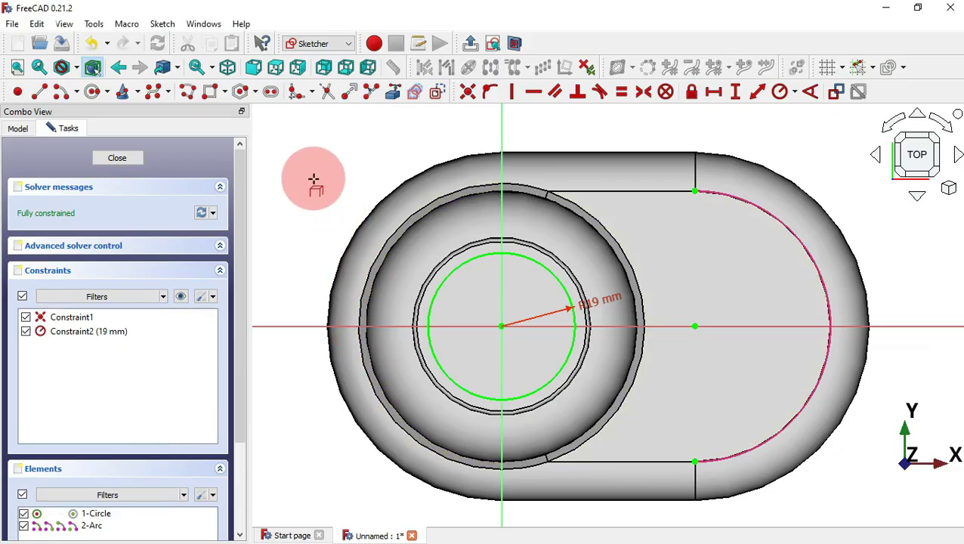
click(60, 91)
key(alt+Tab)
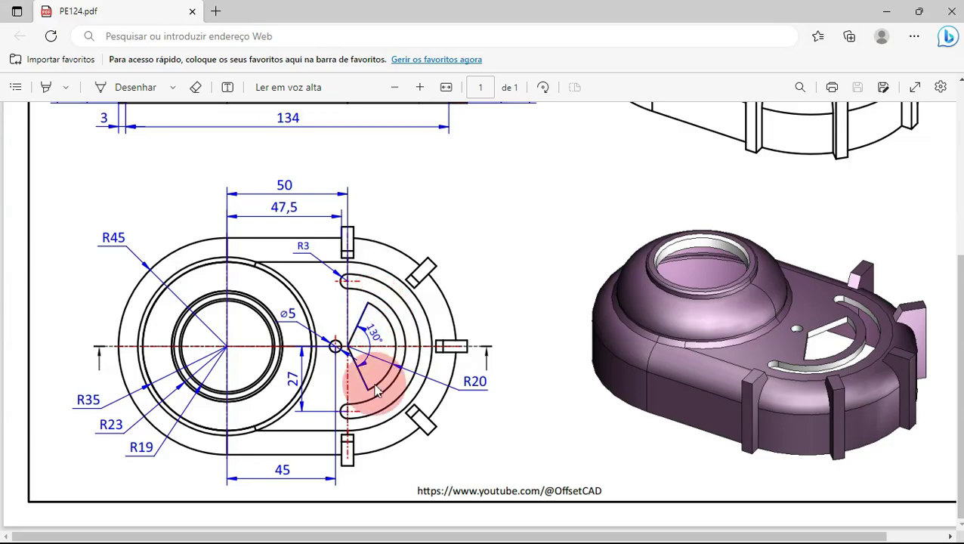
key(alt+Tab)
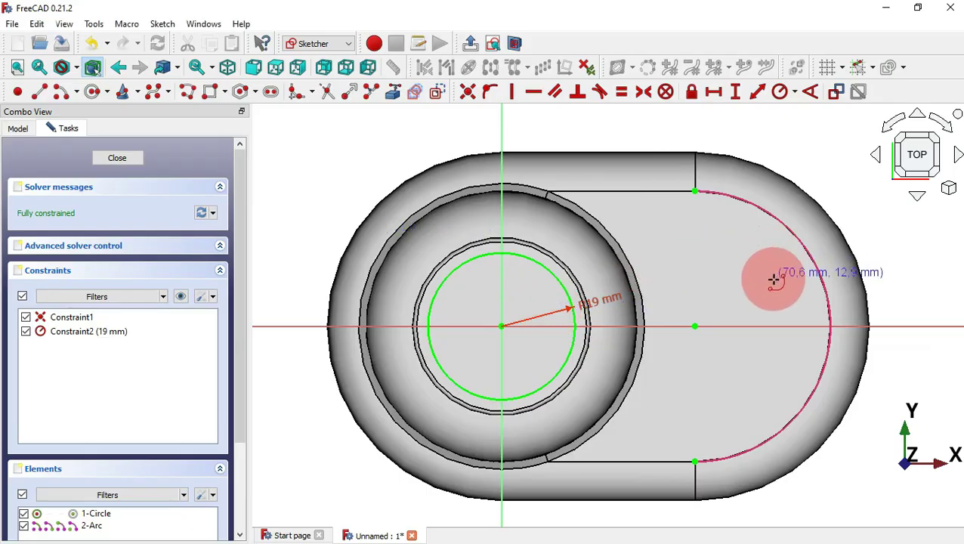
click(698, 325)
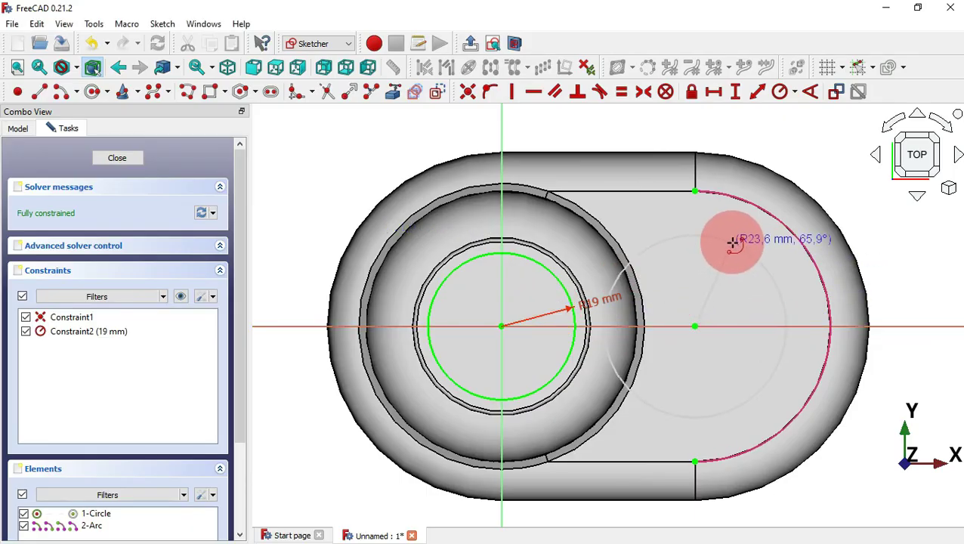
click(713, 263)
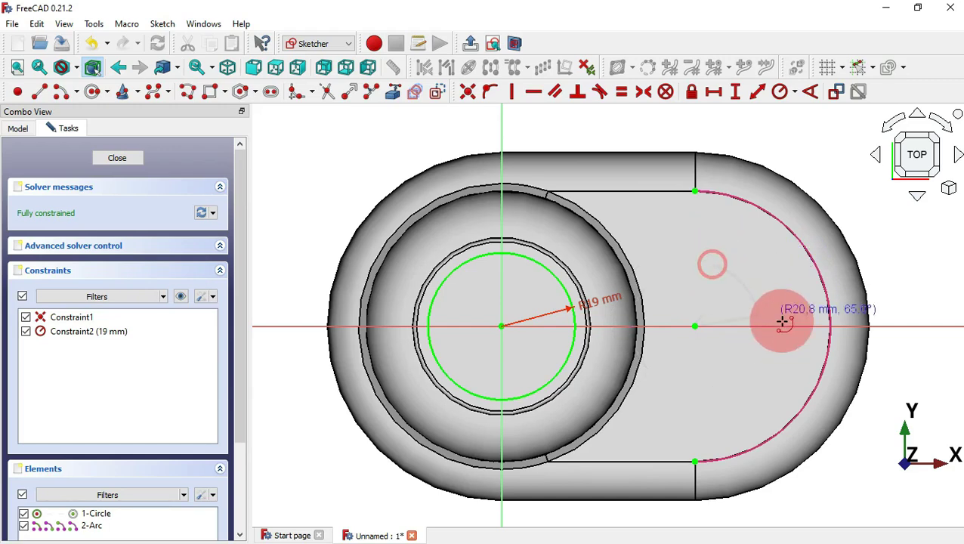
click(741, 390)
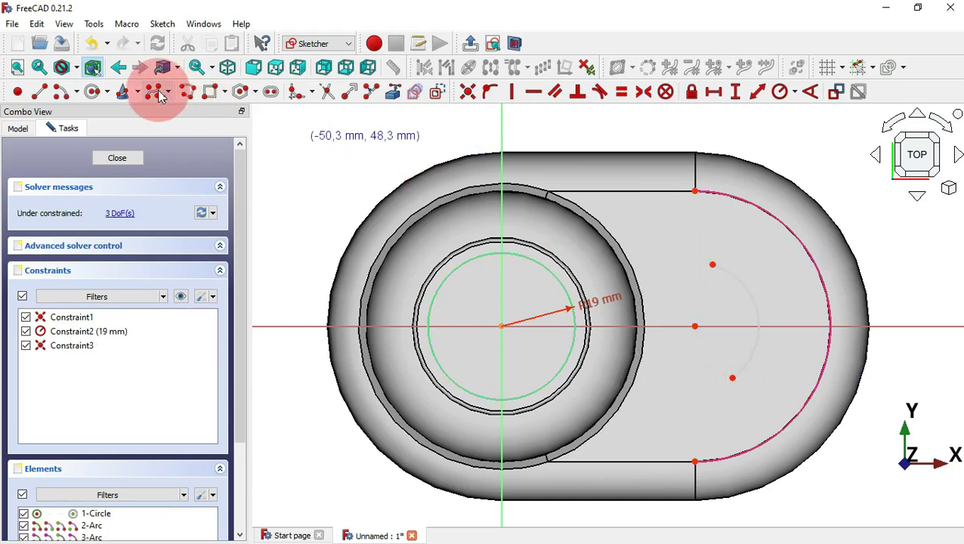
Step: Close the sector shown in PE124.pdf with a polyline from one arc endpoint through the arc's centre to the other endpoint
key(alt+Tab)
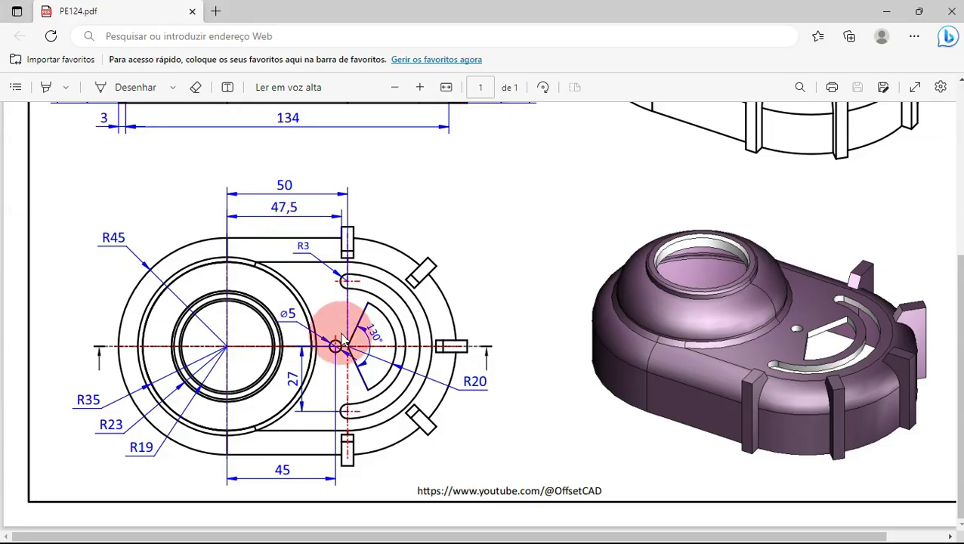
key(alt+Tab)
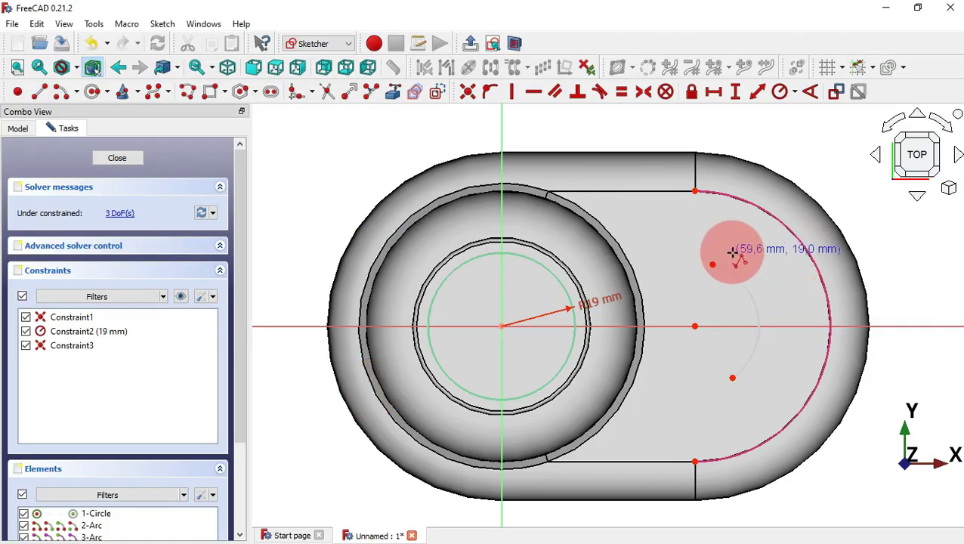
click(713, 264)
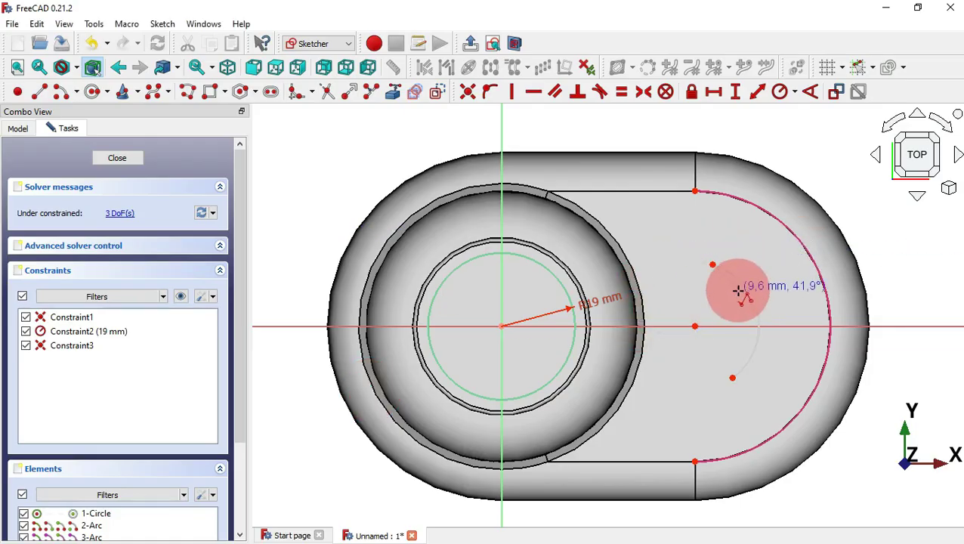
click(695, 325)
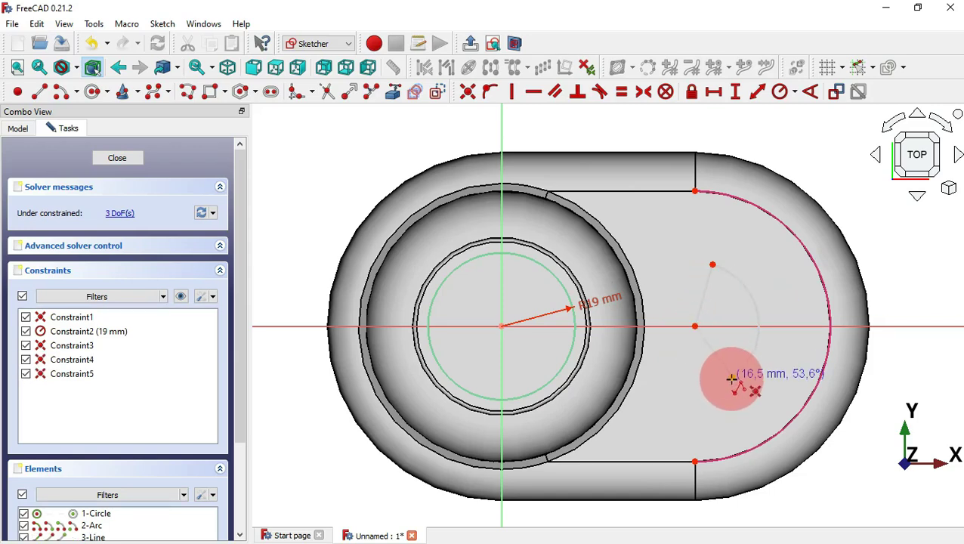
click(732, 377)
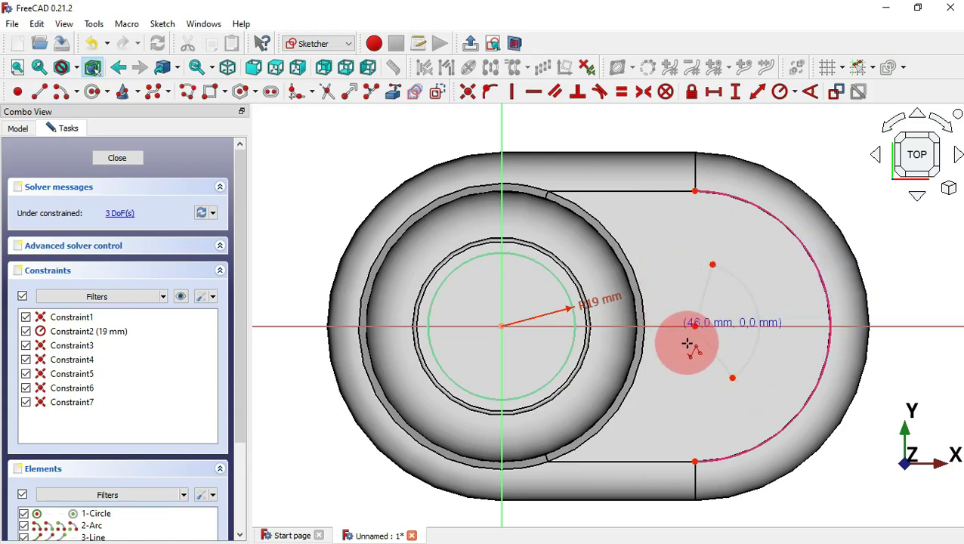
click(712, 262)
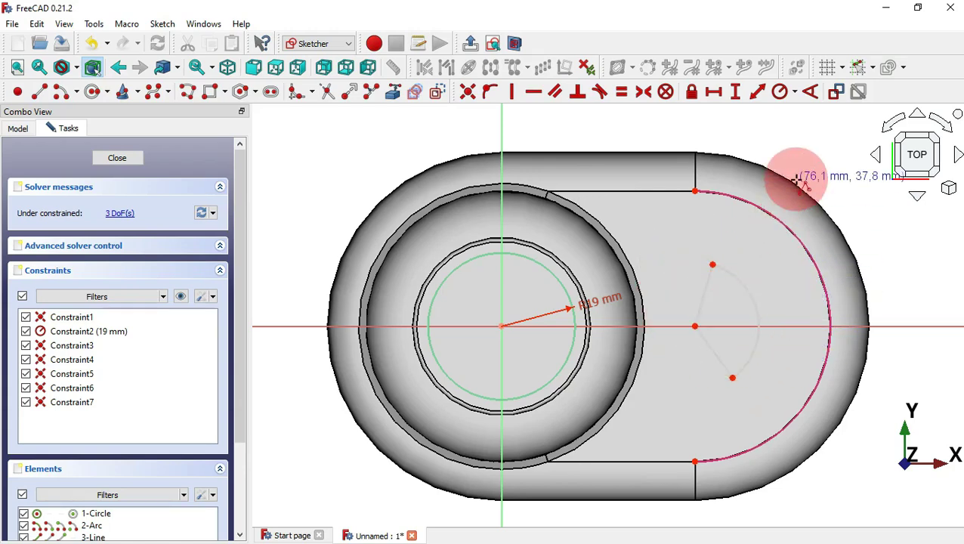
Step: Align the two endpoints of the sector's arc with a vertical constraint
click(514, 93)
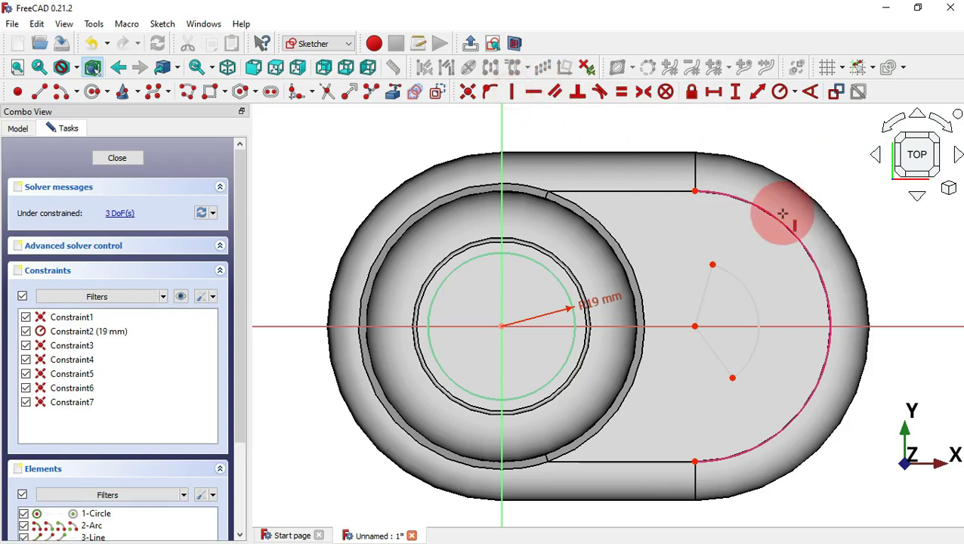
click(711, 263)
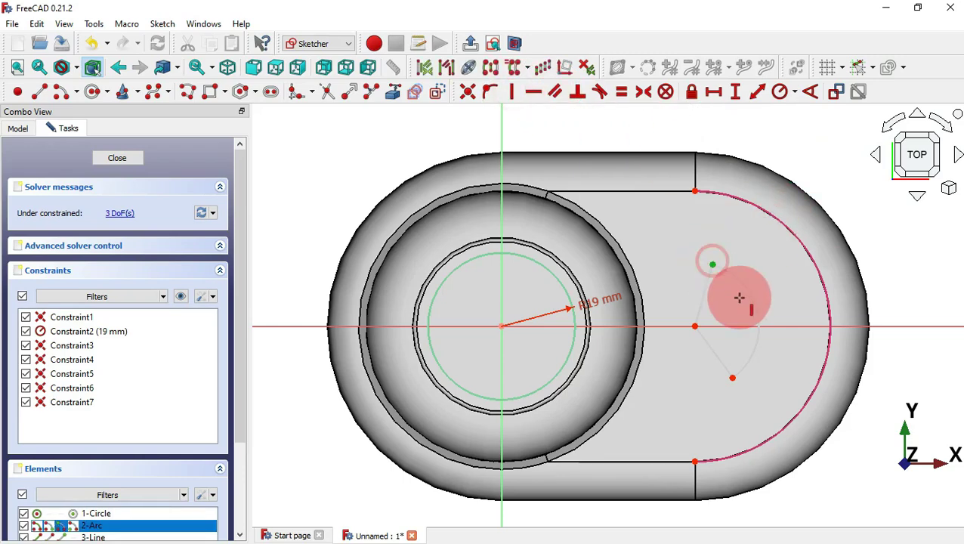
click(733, 378)
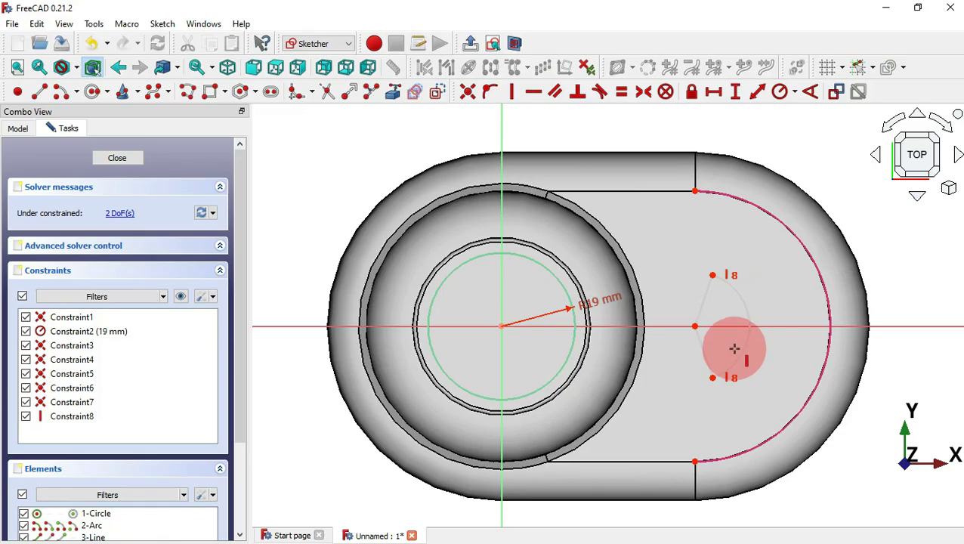
Step: Constrain the angle between the sector's two straight edges to 130°, as given in PE124.pdf
key(alt+Tab)
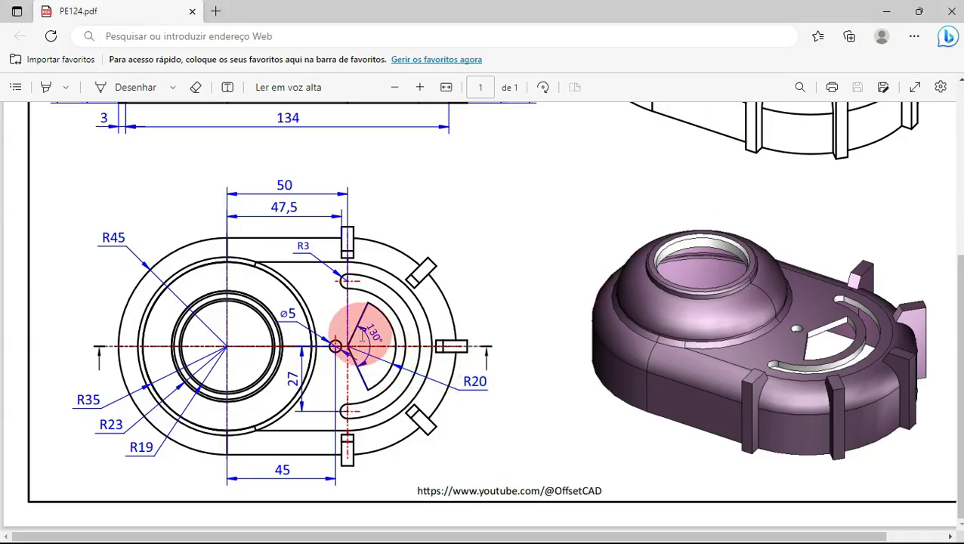
key(alt+Tab)
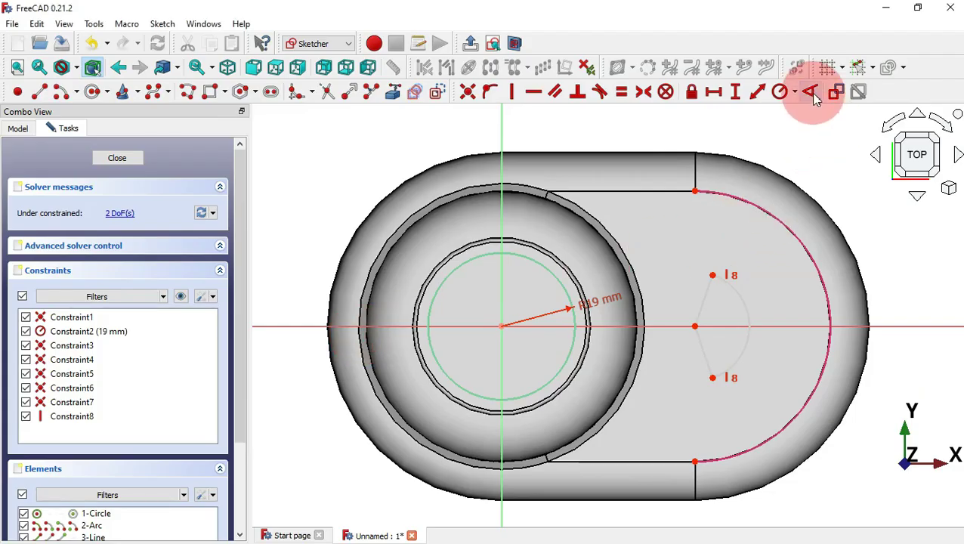
click(812, 93)
click(706, 297)
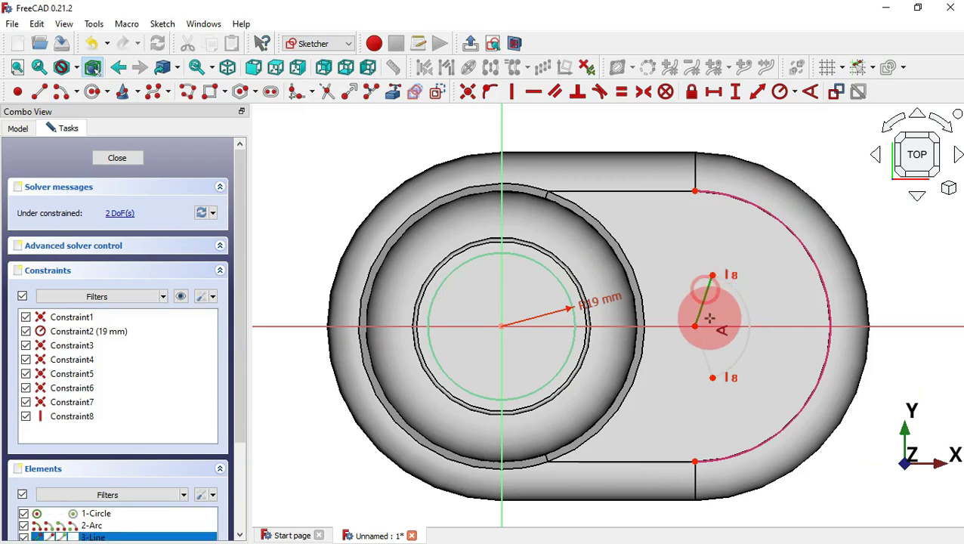
click(706, 352)
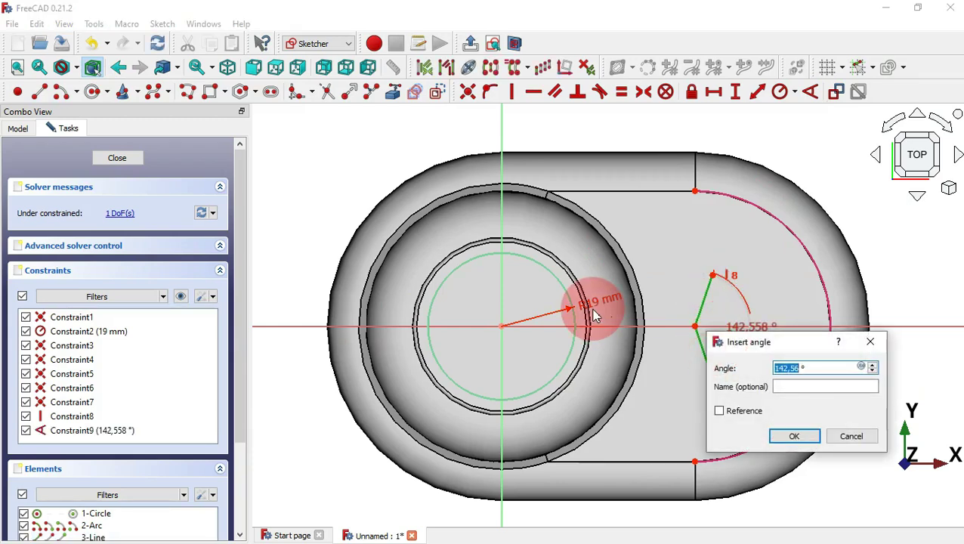
key(Return)
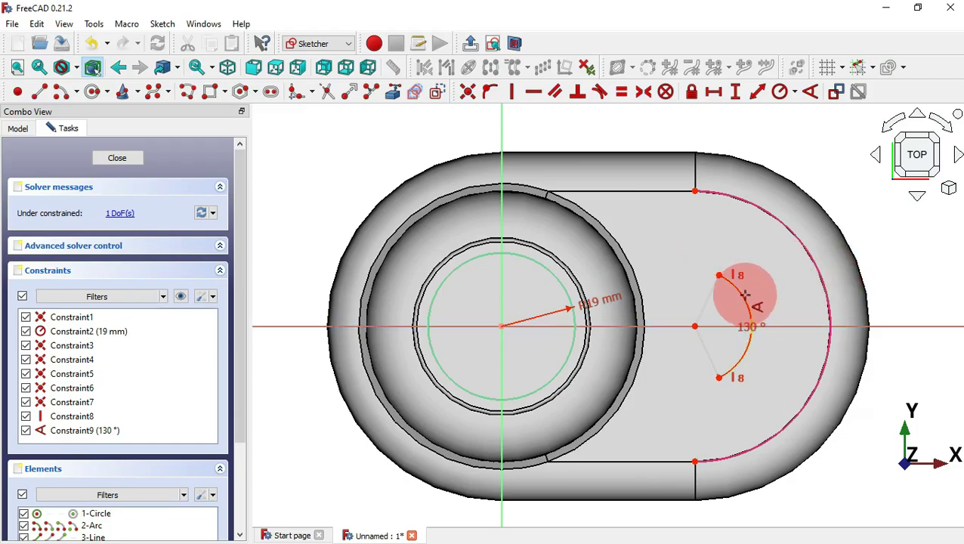
Step: Check the sector's radius in PE124.pdf and constrain its arc to a 20 mm radius
key(alt+Tab)
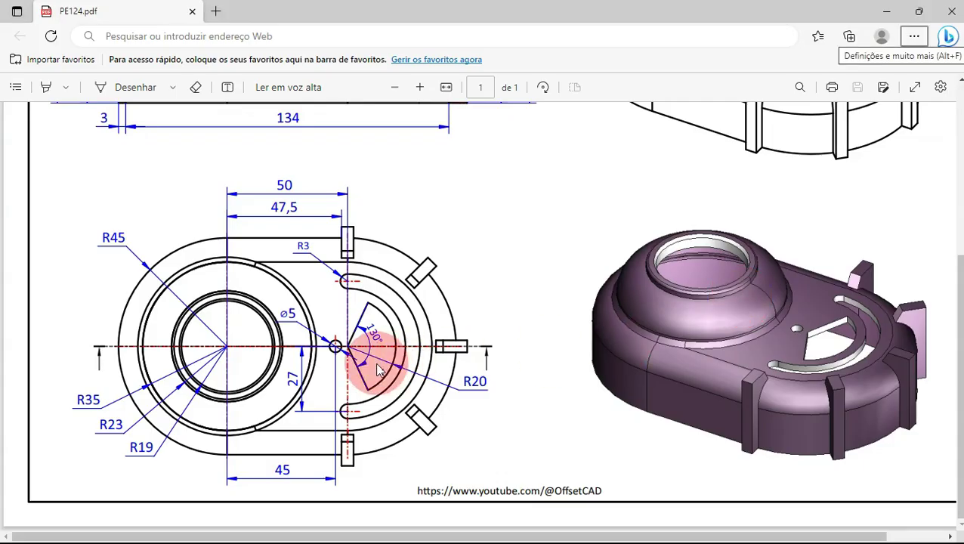
key(alt+Tab)
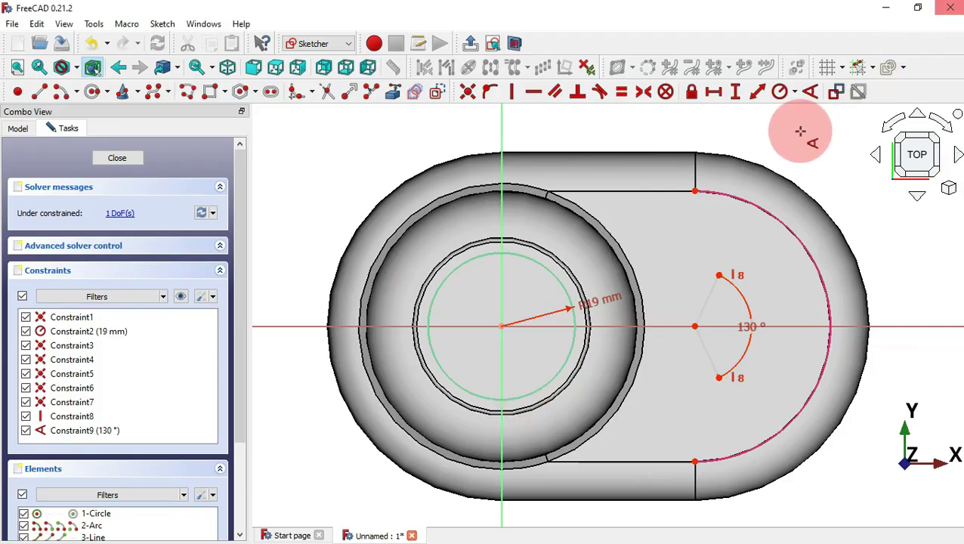
click(794, 93)
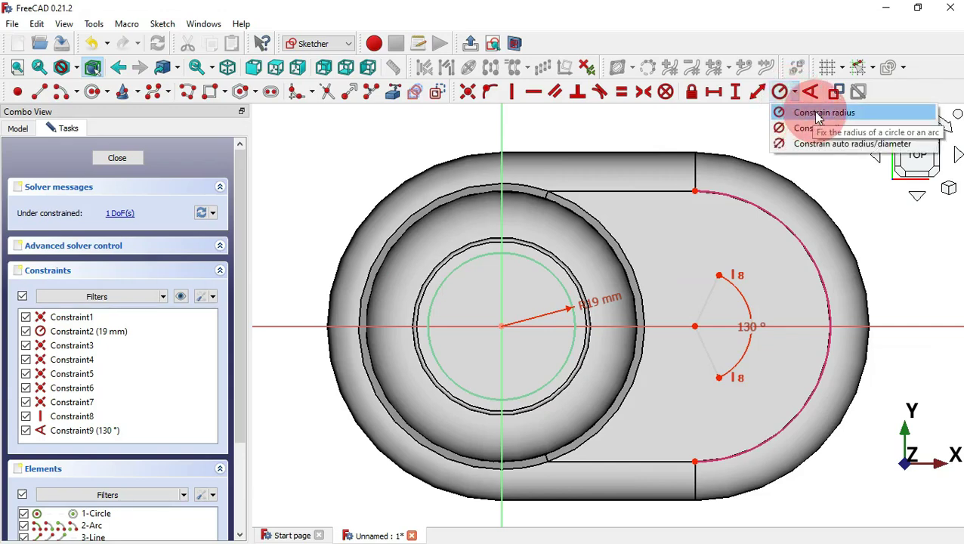
click(808, 112)
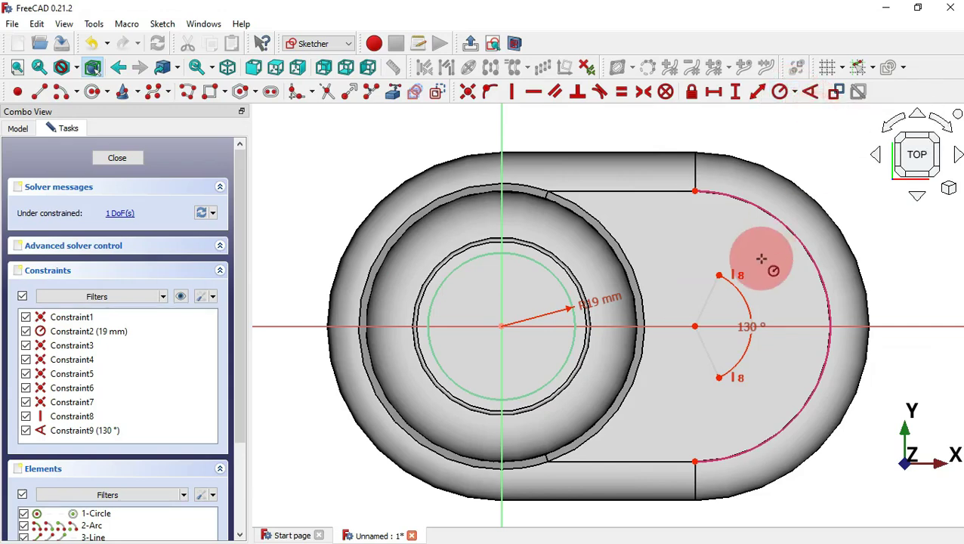
click(739, 291)
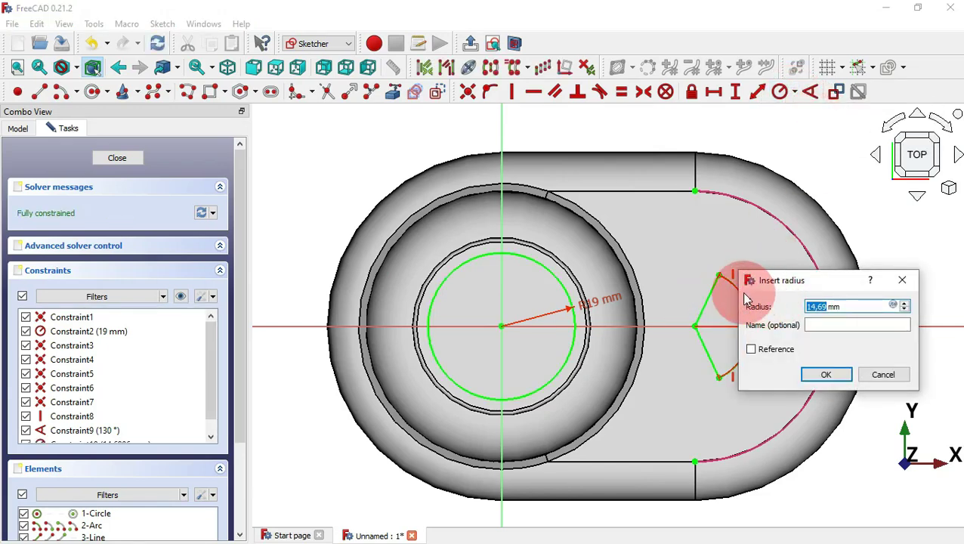
key(Return)
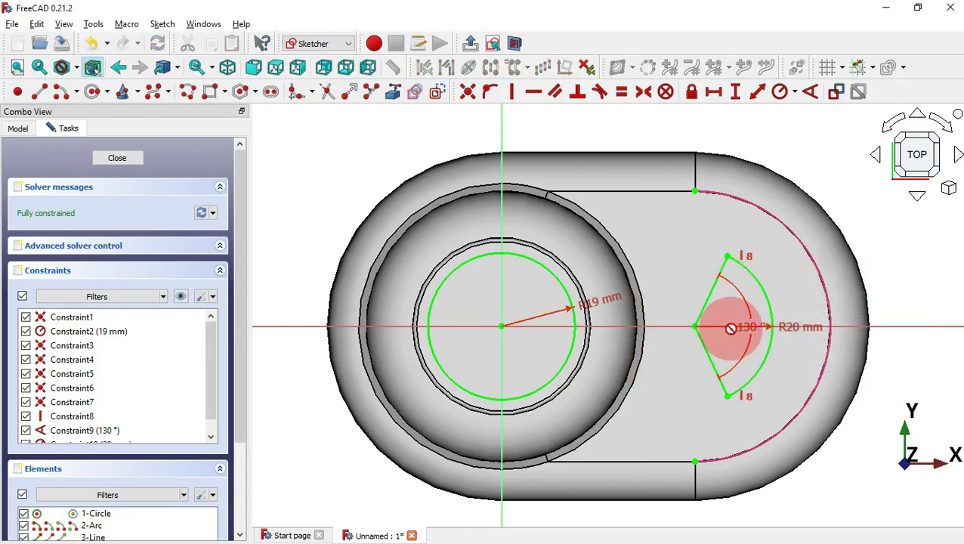
Step: Consult the curved slot in PE124.pdf and hide all constraints in the sketch
key(alt+Tab)
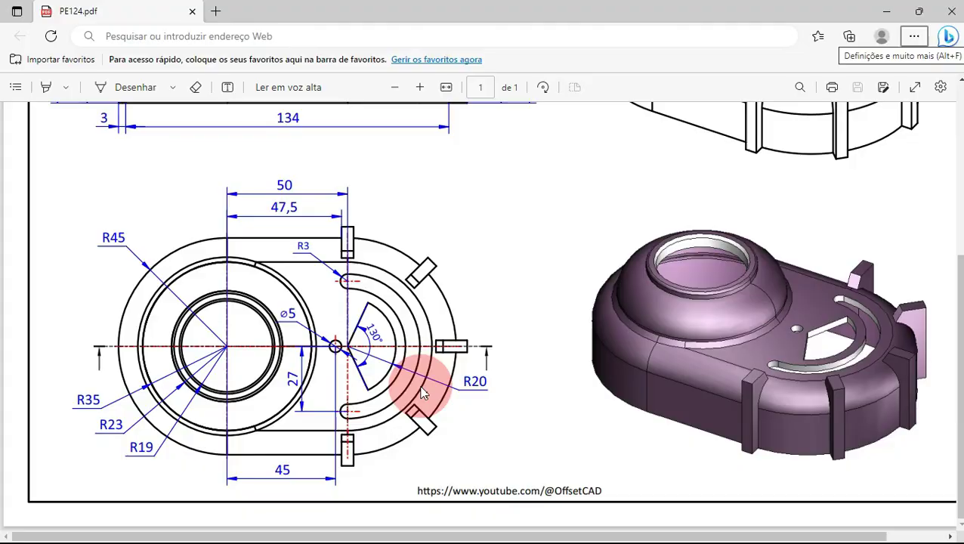
key(alt+Tab)
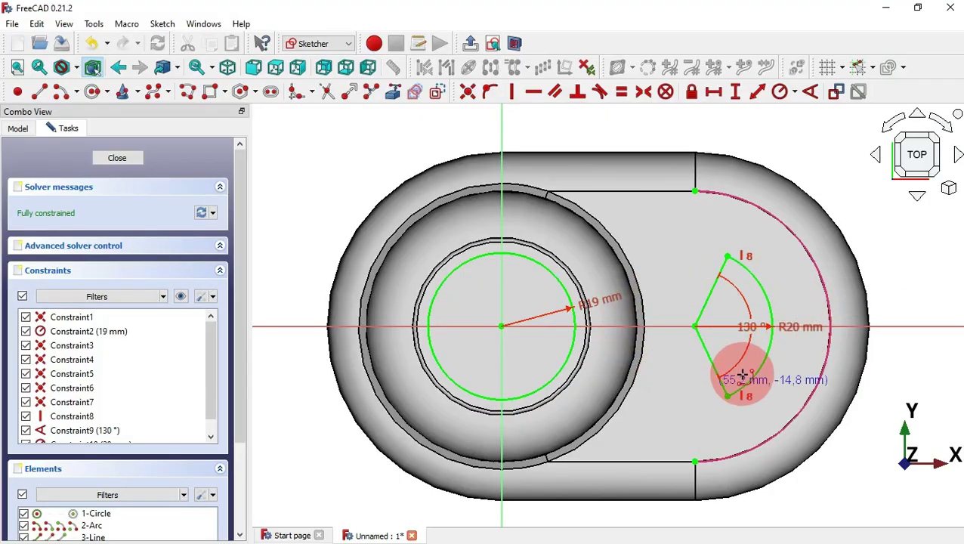
click(182, 302)
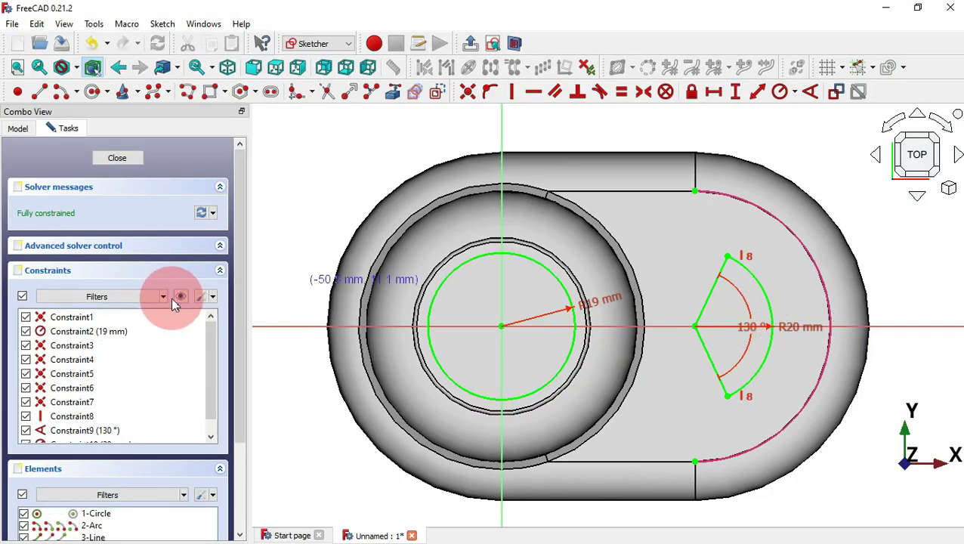
click(182, 300)
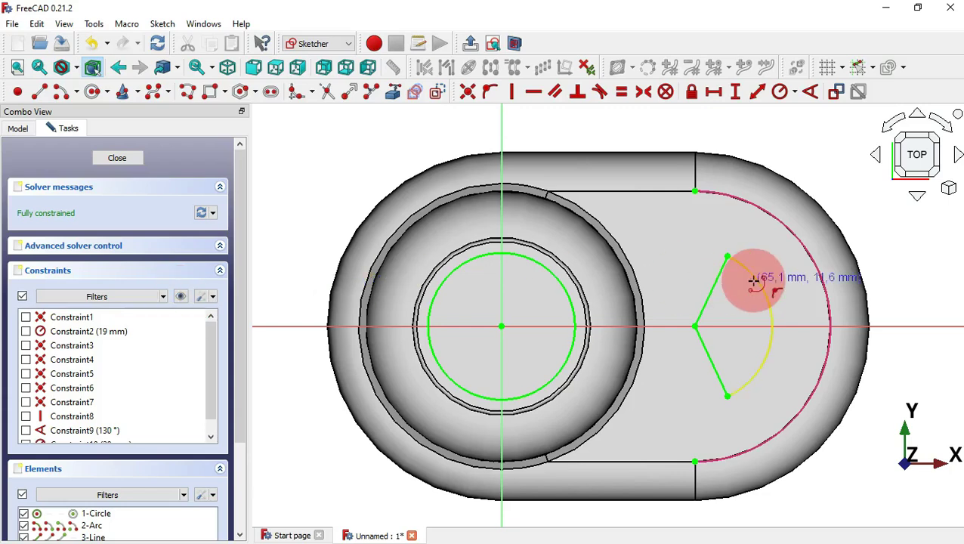
Step: Sketch the curved slot's outer and inner arcs, both centred on the sector's apex, between the sector and the external edge arc
click(695, 325)
click(736, 211)
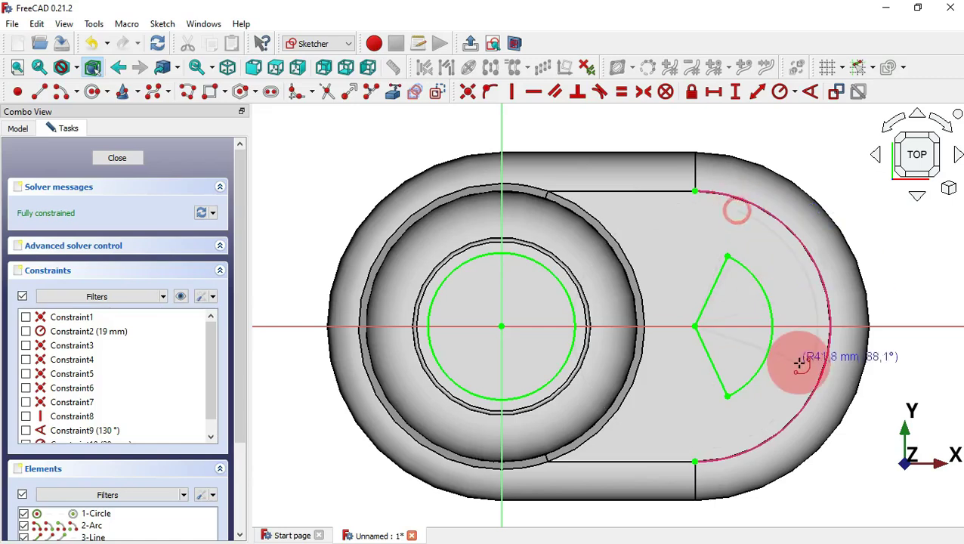
click(739, 440)
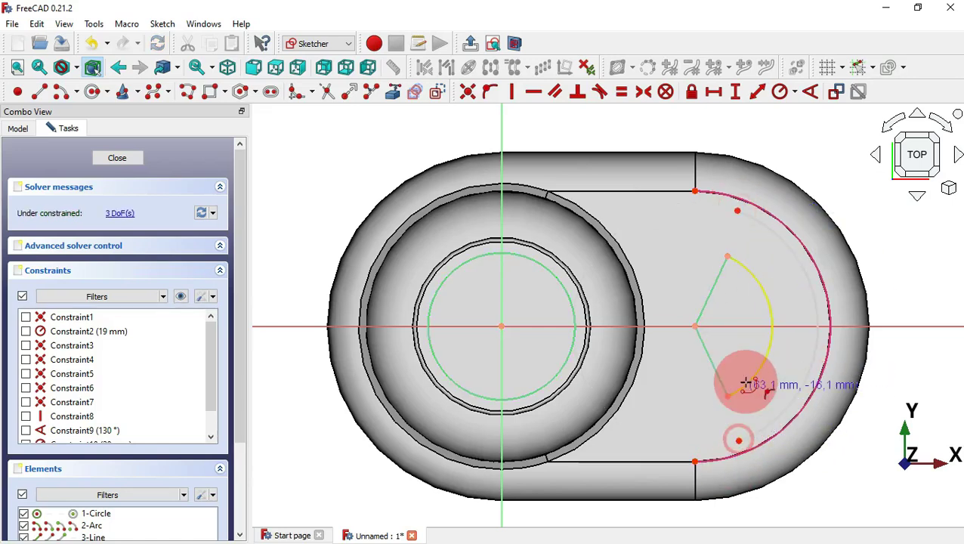
click(696, 325)
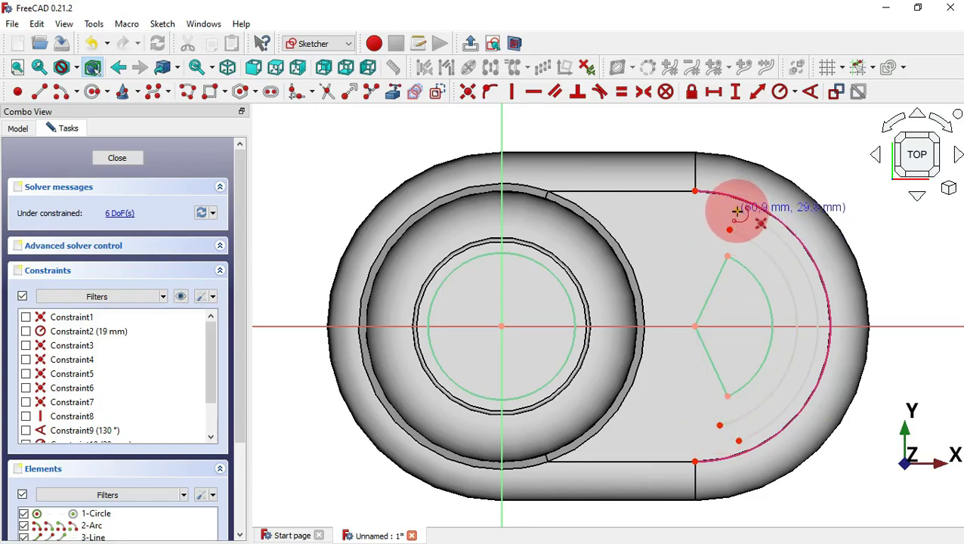
Step: Close both ends of the curved slot with small centre-point arcs joining the inner and outer arc endpoints
click(744, 224)
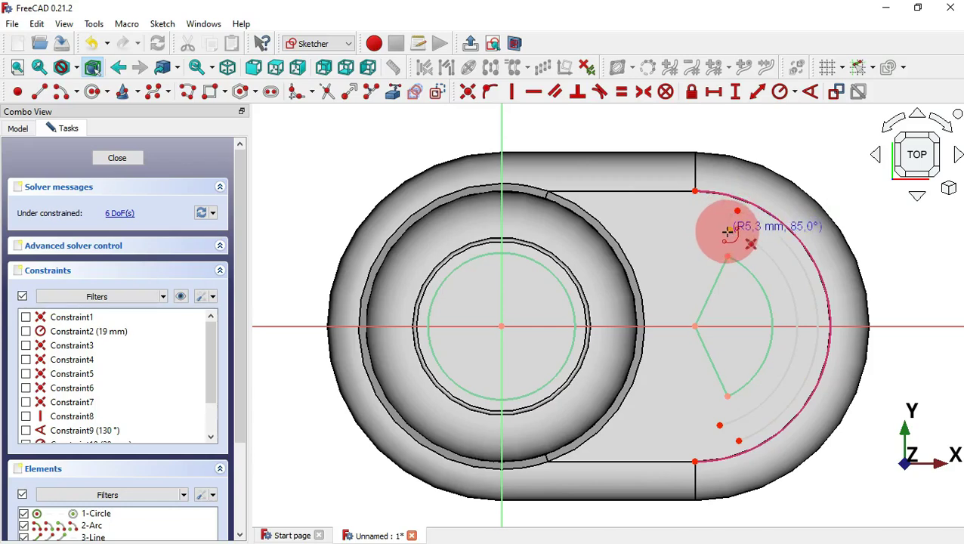
click(736, 435)
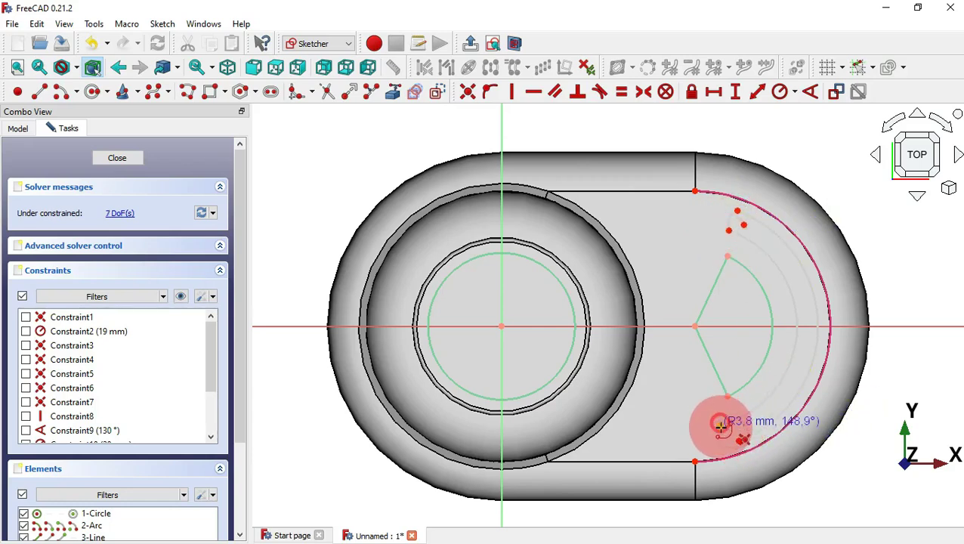
click(739, 441)
scroll(834, 209, up, 1)
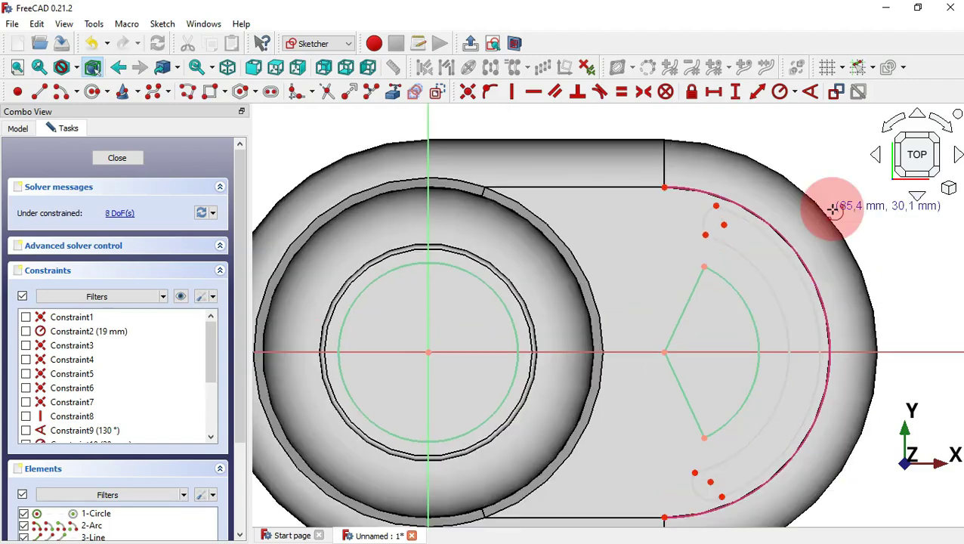
Step: Make the slot's upper end arc tangent to the outer and inner arcs at their shared endpoints
click(715, 207)
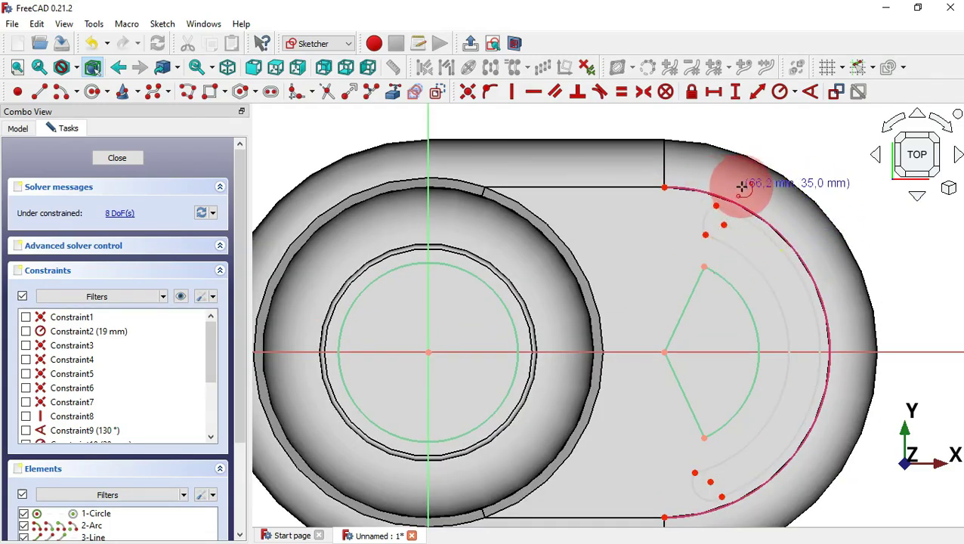
scroll(734, 183, up, 3)
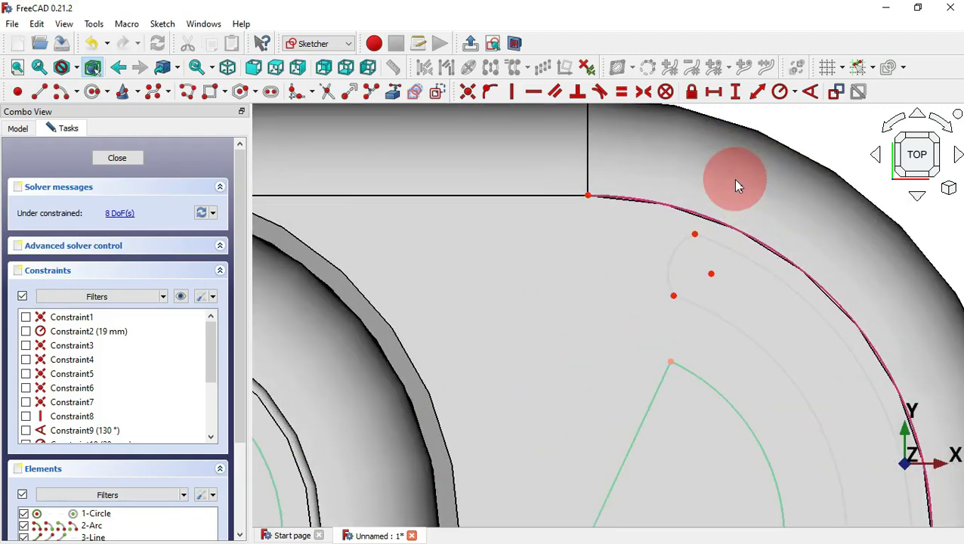
click(694, 234)
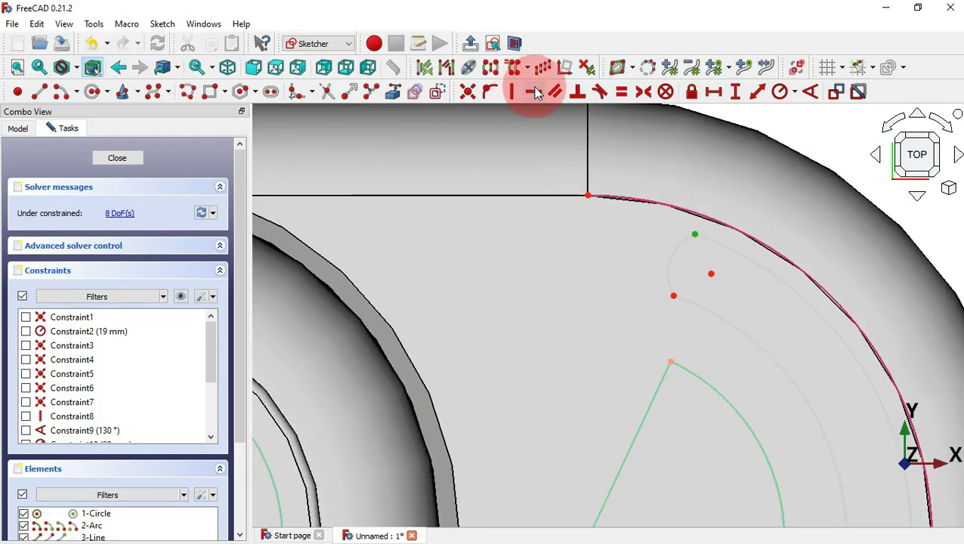
click(600, 91)
drag(639, 281, 683, 315)
click(587, 95)
click(630, 208)
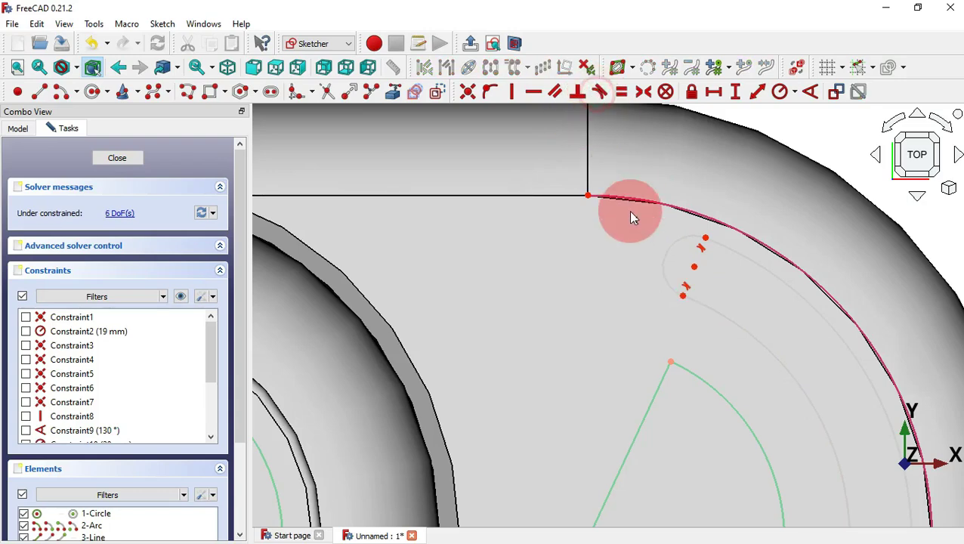
click(521, 186)
Step: Make the slot's lower end arc tangent to the inner and outer arcs at their shared endpoints
scroll(518, 183, down, 5)
click(551, 336)
scroll(551, 336, up, 6)
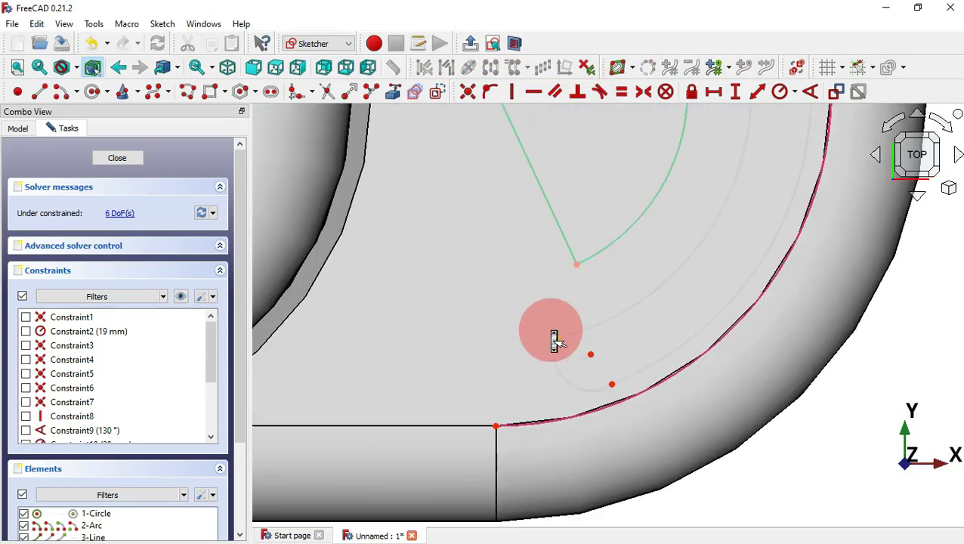
drag(588, 365, 588, 356)
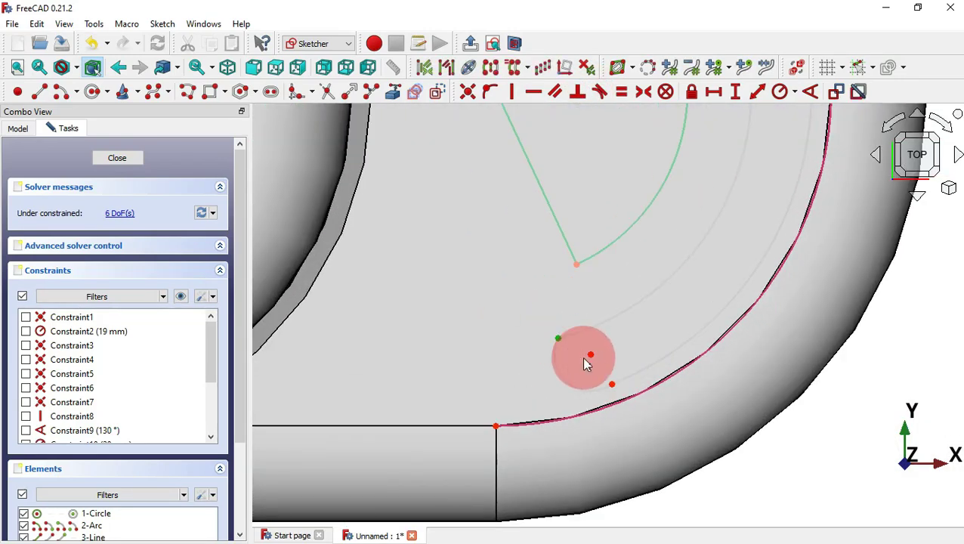
click(635, 196)
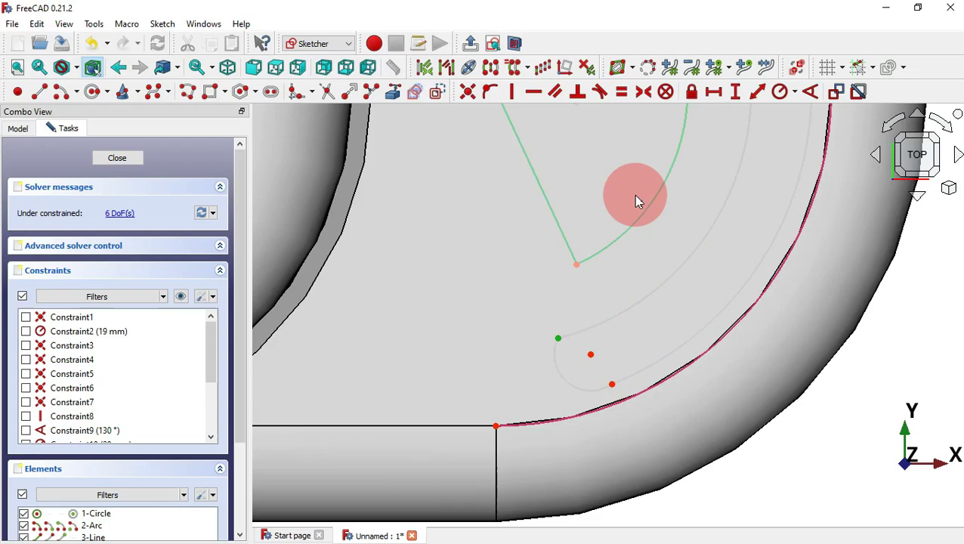
click(601, 93)
click(602, 378)
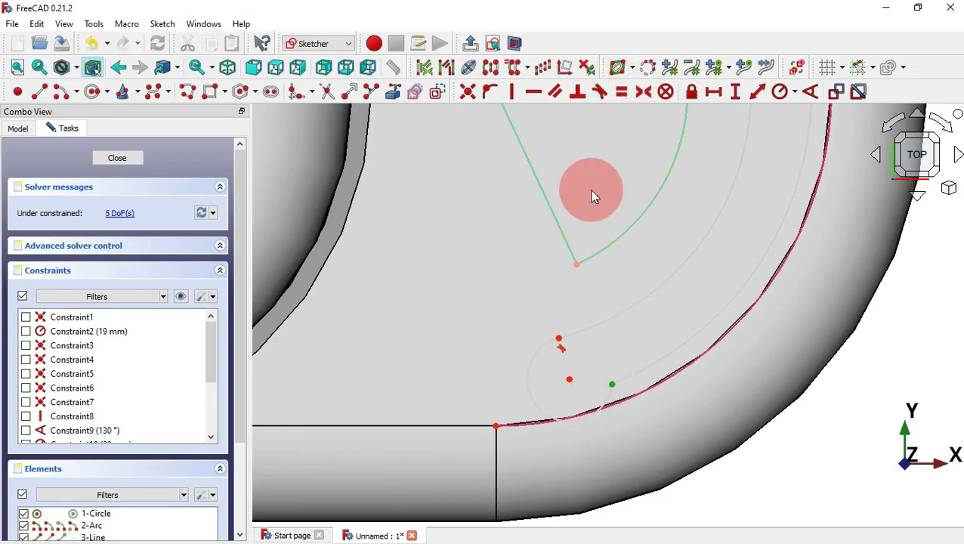
click(600, 93)
Step: Align the centres of the slot's upper and lower end arcs with a vertical constraint
scroll(446, 363, down, 5)
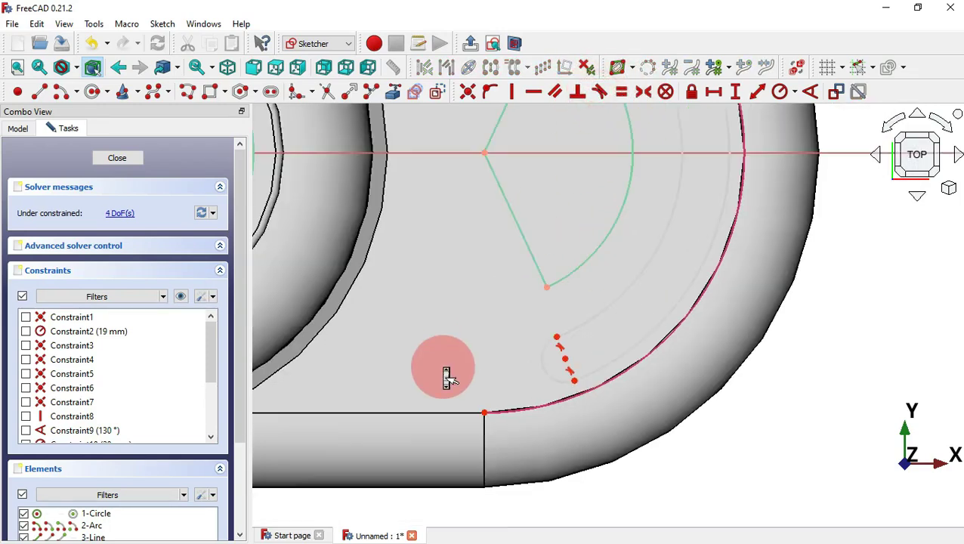
scroll(573, 341, up, 1)
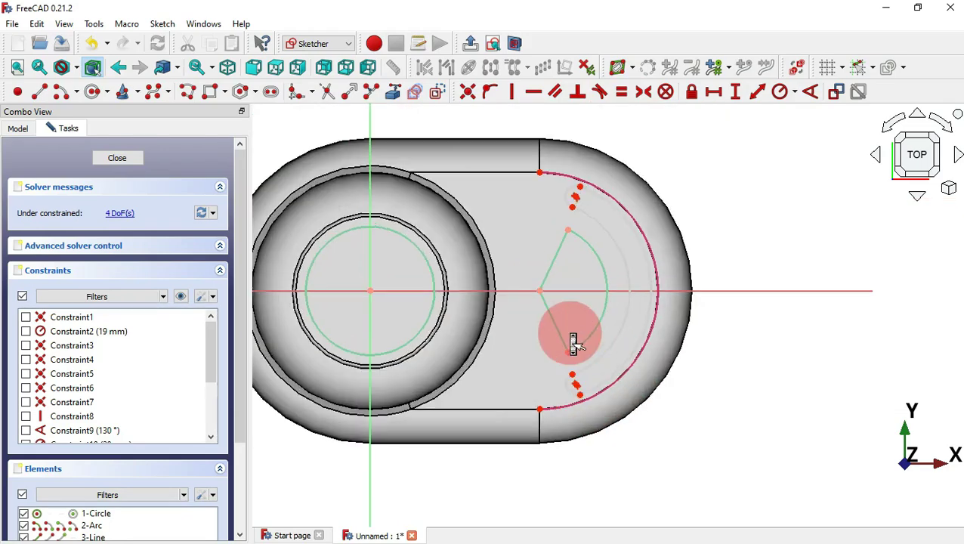
scroll(541, 225, up, 1)
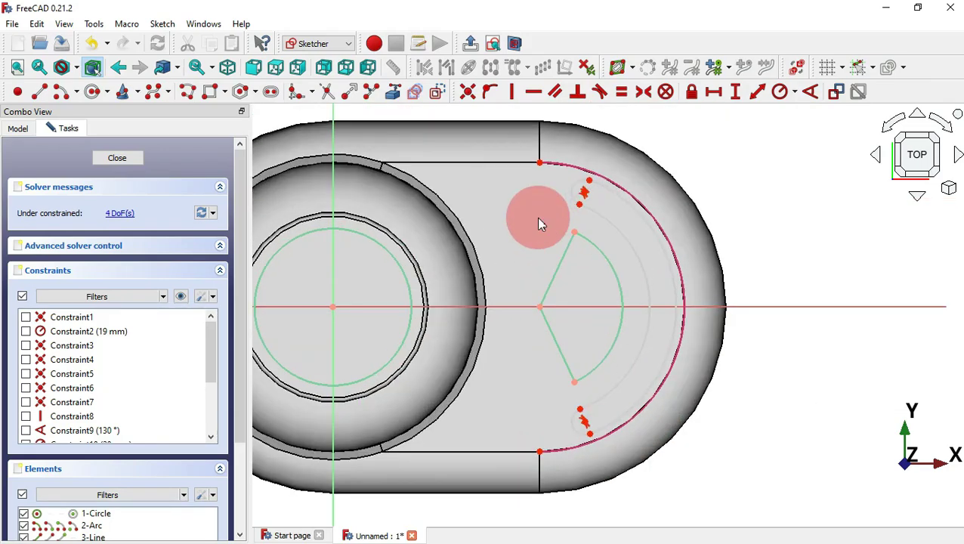
click(512, 92)
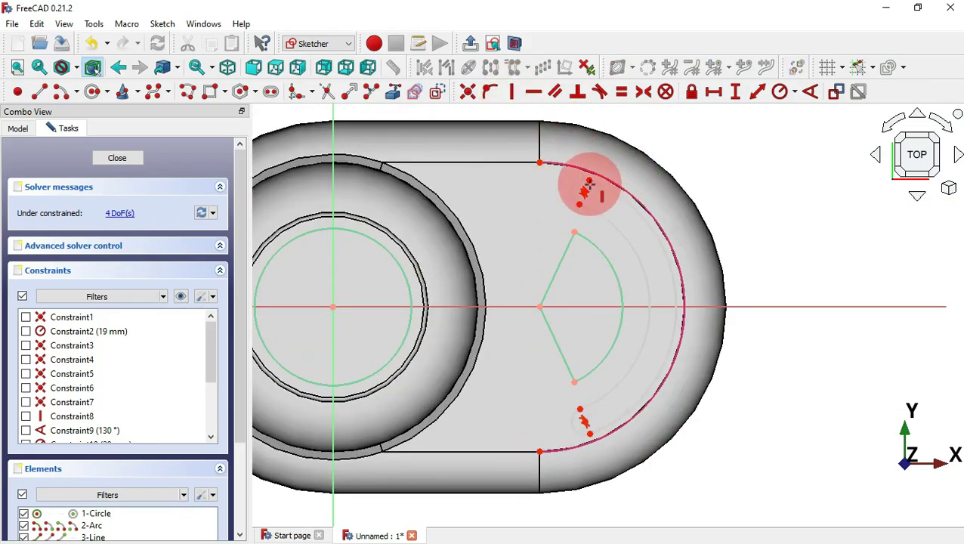
click(585, 191)
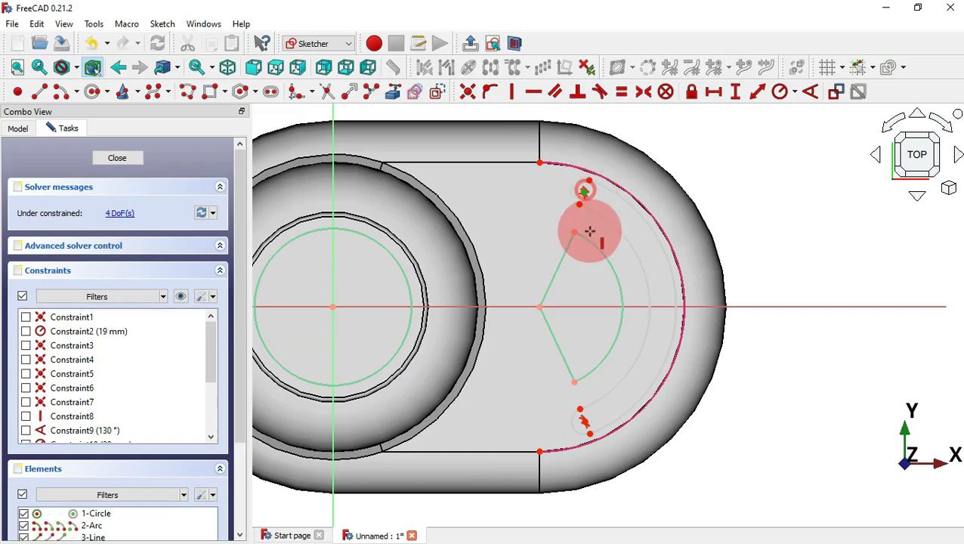
click(584, 421)
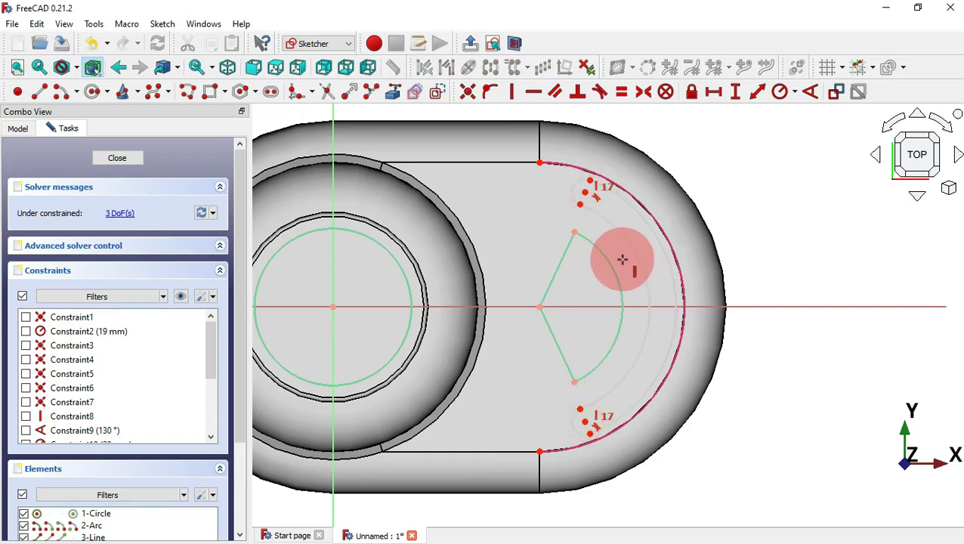
Step: Constrain the radius of the curved slot's upper end arc to 3 mm, as given in the PE124 drawing
key(alt+Tab)
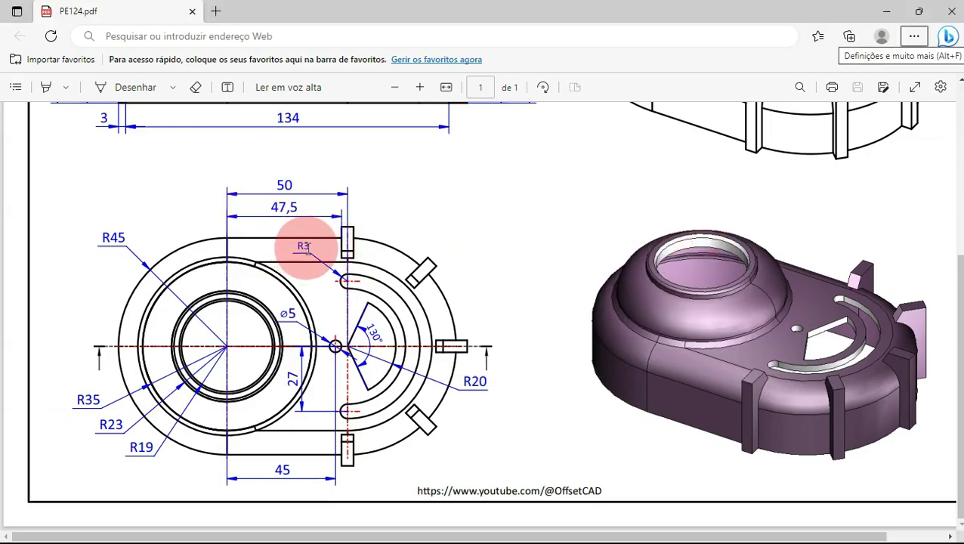
key(alt+Tab)
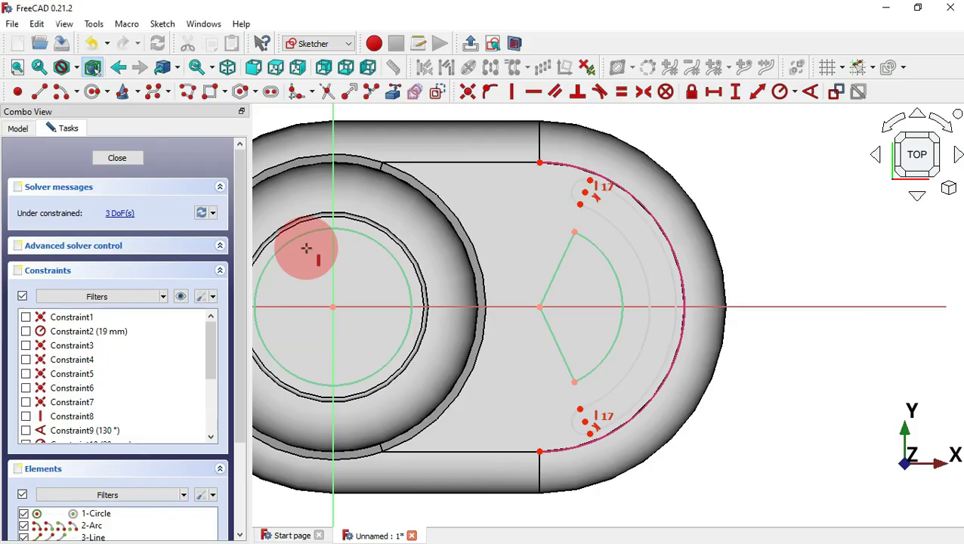
click(780, 92)
click(576, 182)
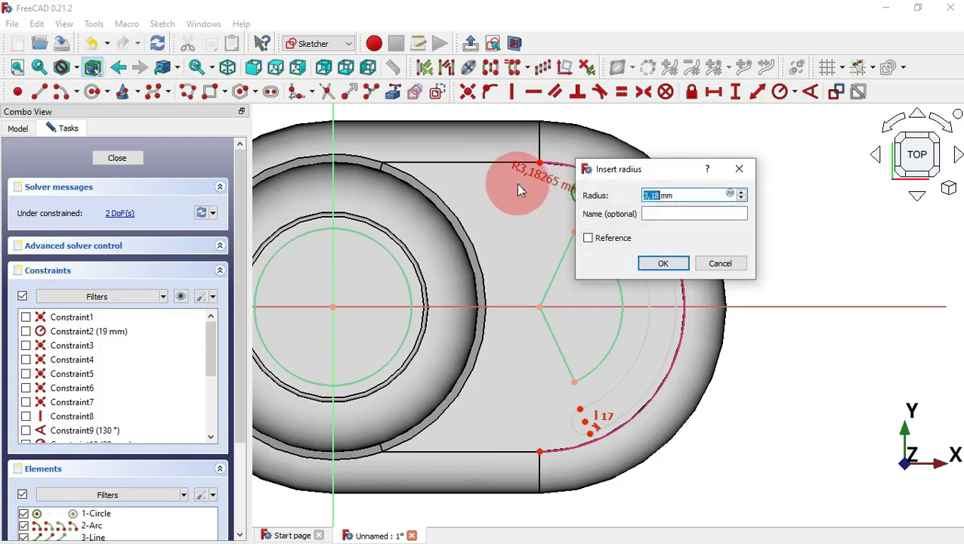
key(Return)
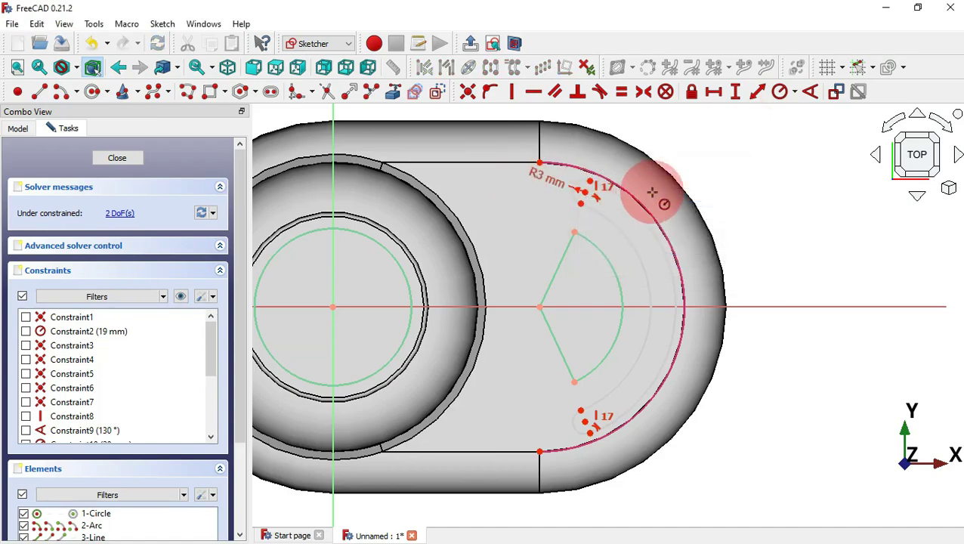
Step: Set the vertical distance between the slot's lower end arc centre and the sector's apex to 27 mm, following the drawing
key(alt+Tab)
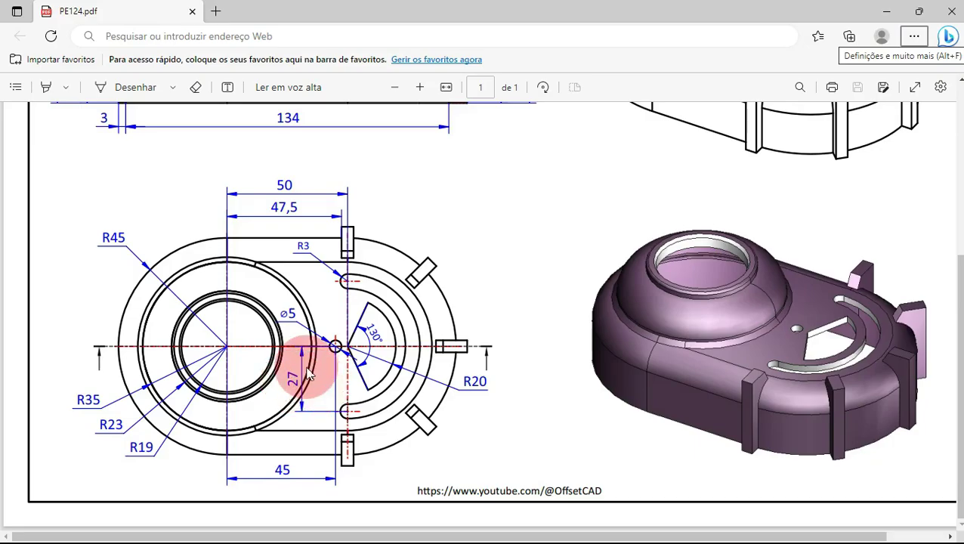
key(alt+Tab)
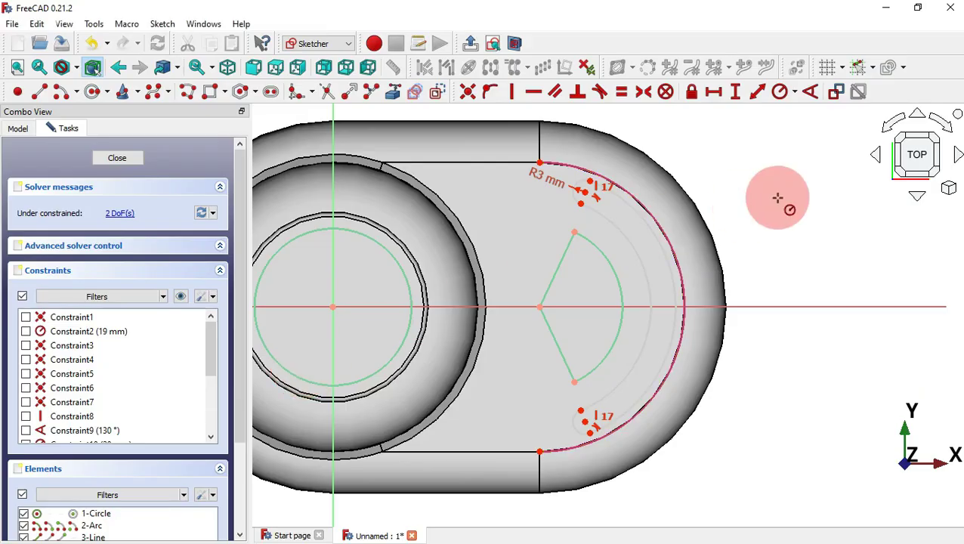
click(735, 92)
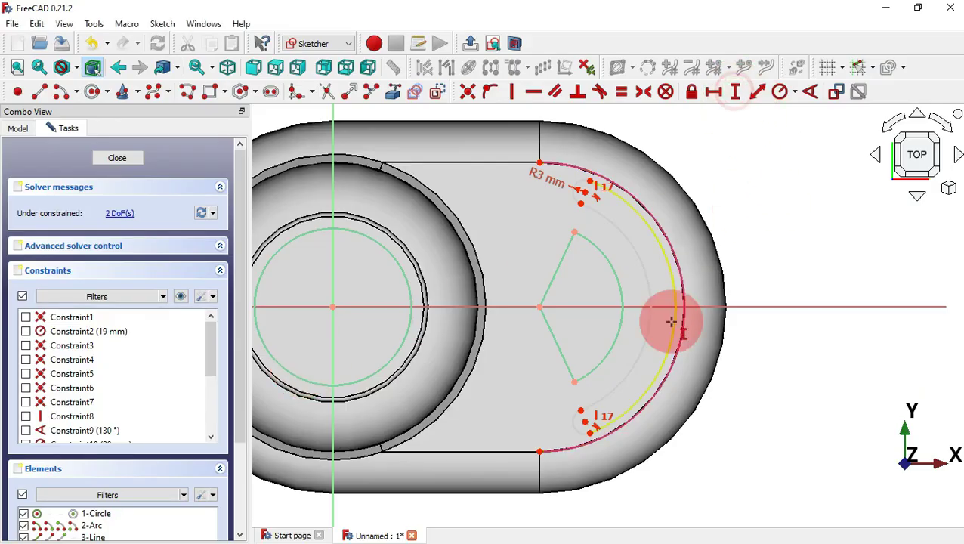
click(586, 424)
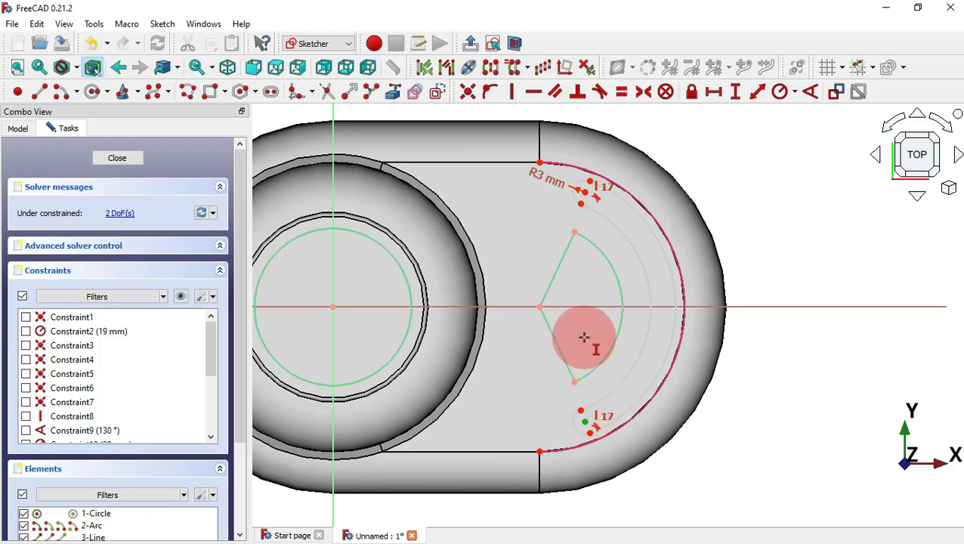
click(539, 306)
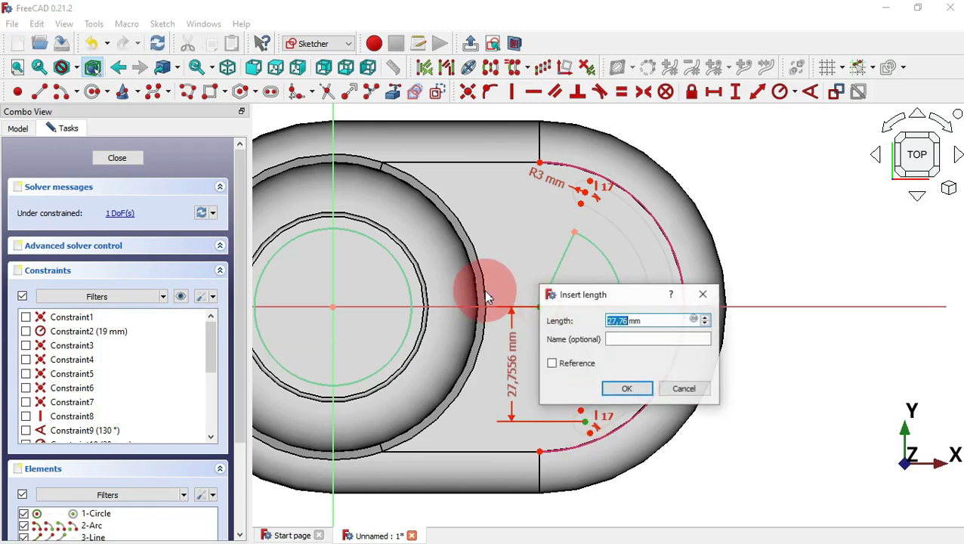
text(27)
key(Return)
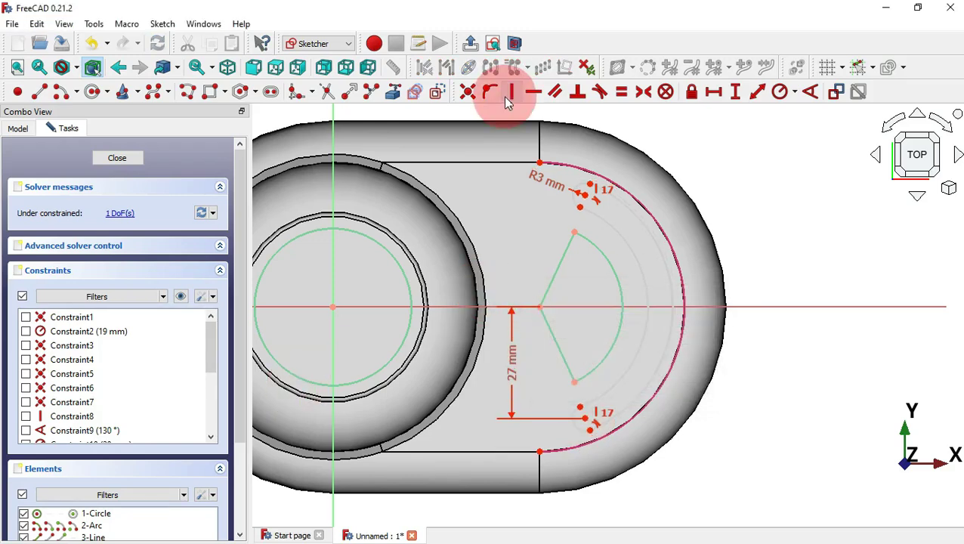
Step: Align the slot's upper end arc centre with the sector's apex using a vertical constraint
click(586, 196)
click(541, 306)
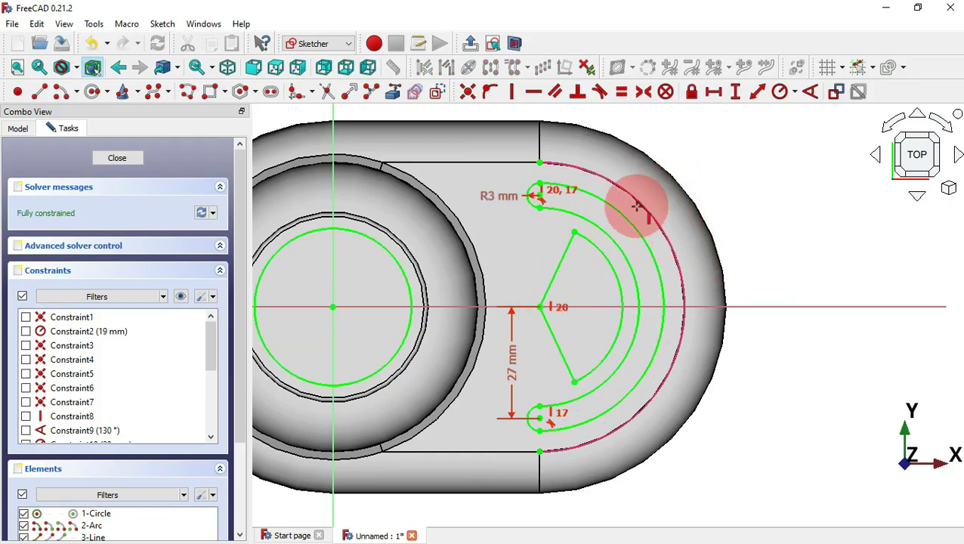
right_click(696, 237)
Step: Sketch a circle about 11 mm in diameter centred on the horizontal axis, about 34 mm from the origin towards the sector
key(alt+Tab)
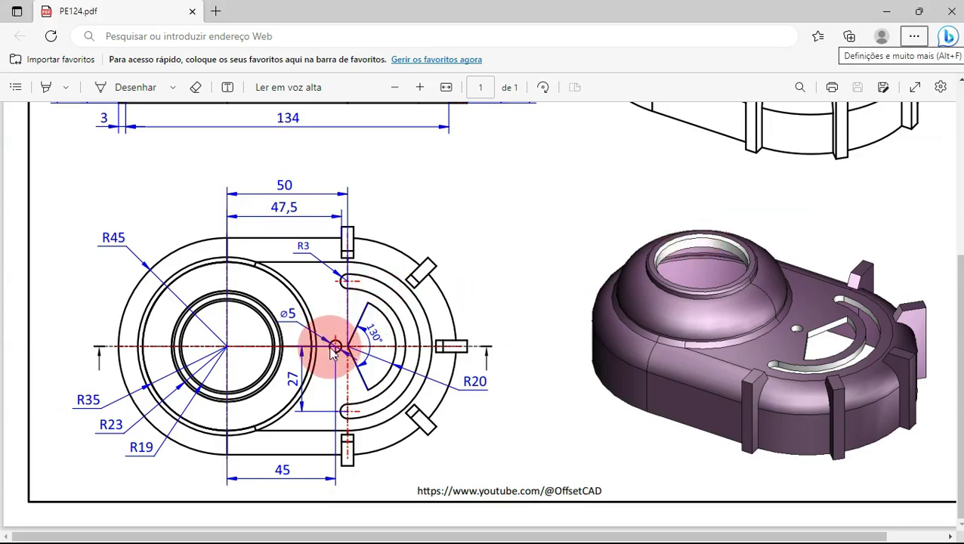
key(alt+Tab)
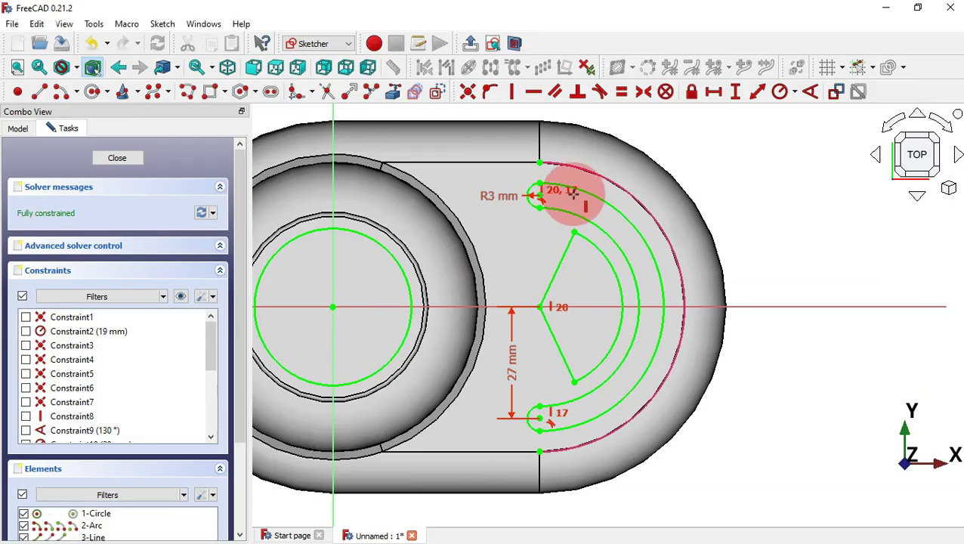
click(95, 94)
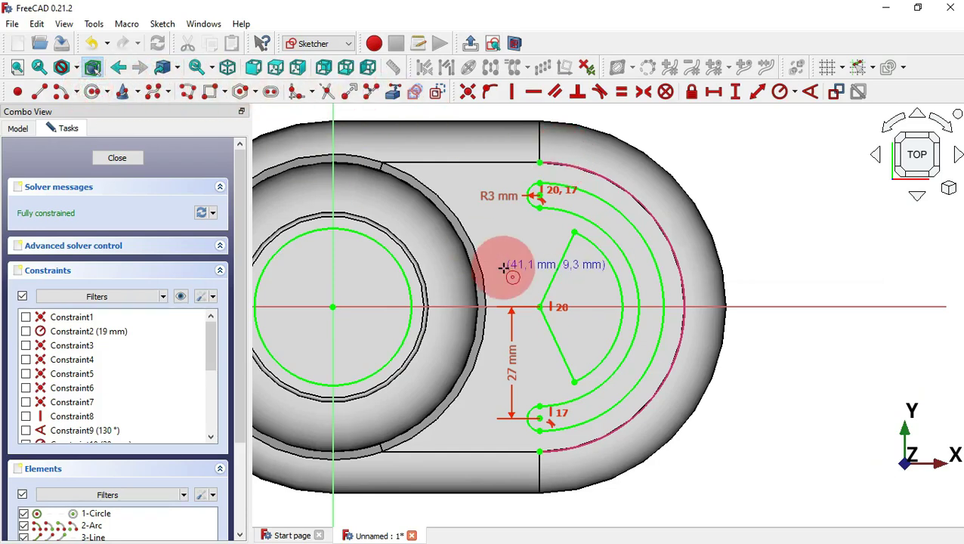
click(474, 305)
click(482, 325)
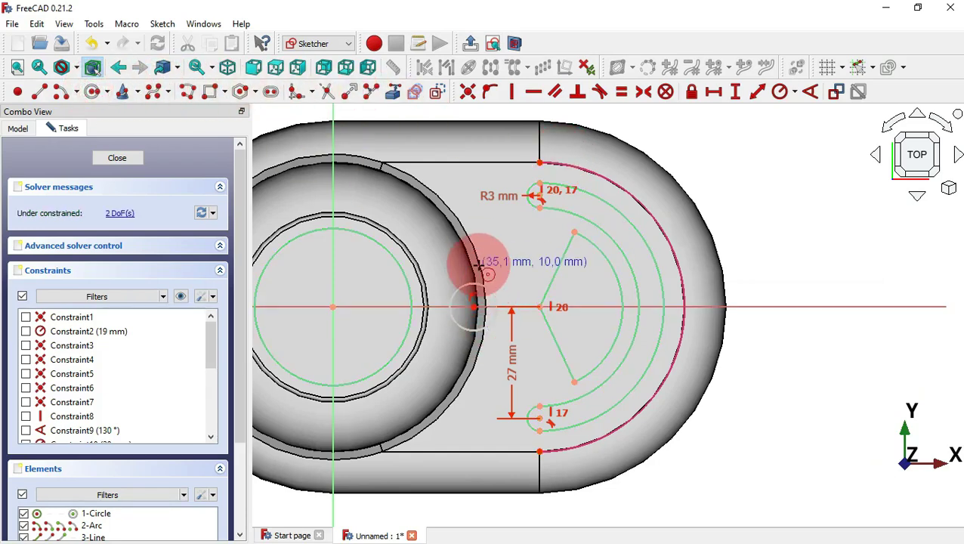
Step: Constrain the diameter of the small circle on the horizontal axis to 5 mm
click(794, 92)
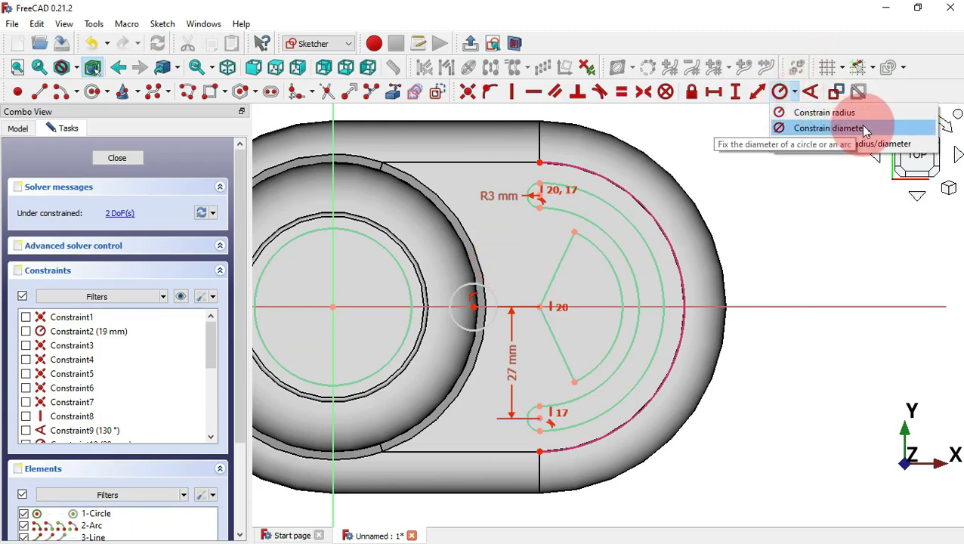
click(865, 129)
click(469, 287)
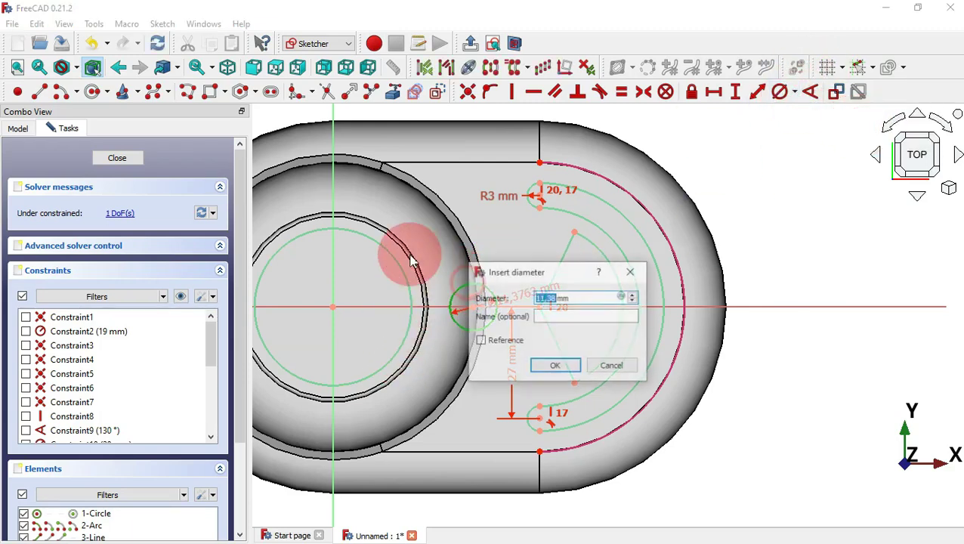
text(5)
key(Return)
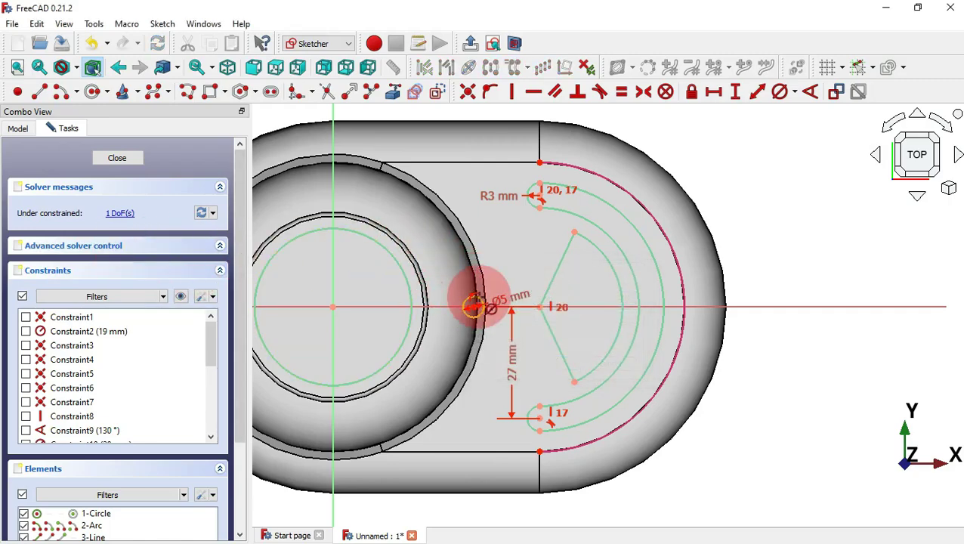
Step: Set the horizontal distance from the origin to the small circle's centre to 45 mm and close the sketch
scroll(482, 304, up, 3)
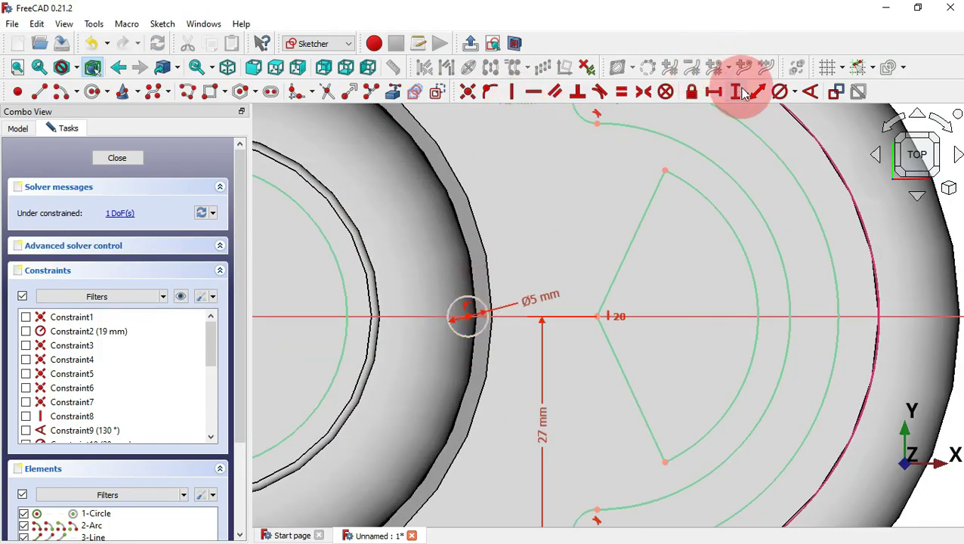
key(alt+Tab)
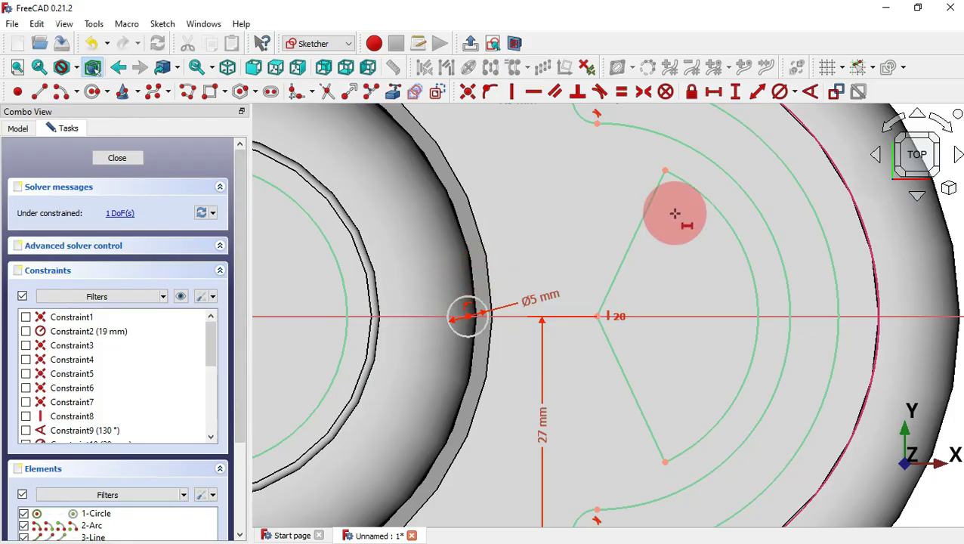
scroll(673, 216, down, 4)
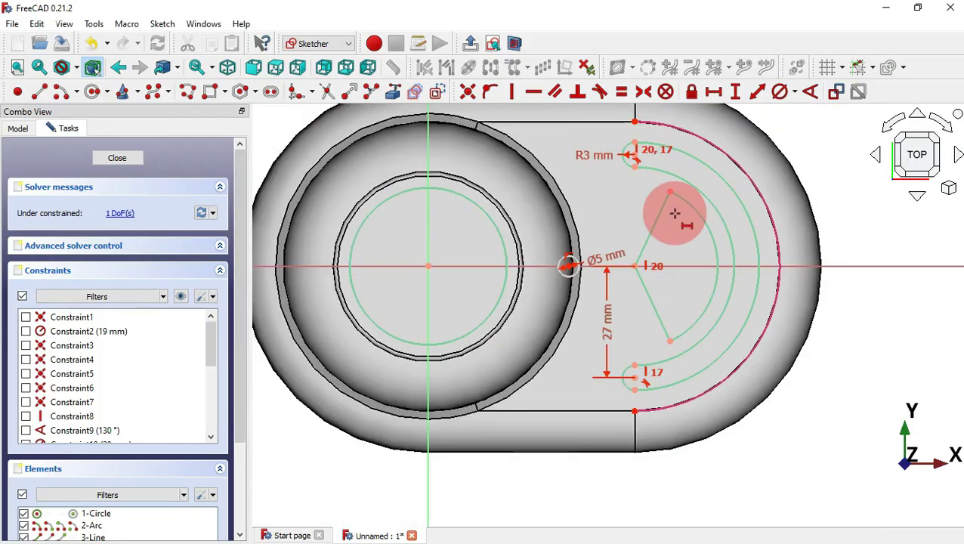
click(569, 264)
click(428, 265)
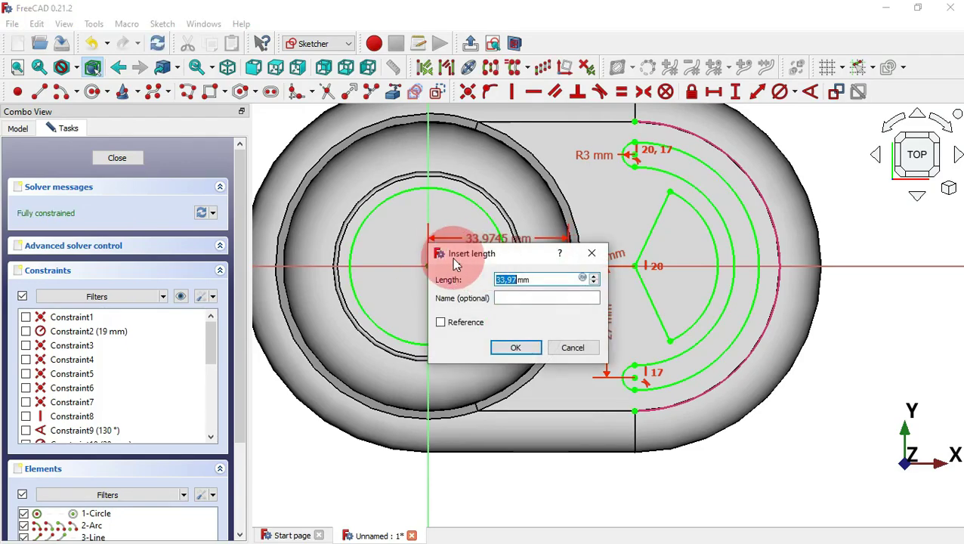
text(40)
key(Return)
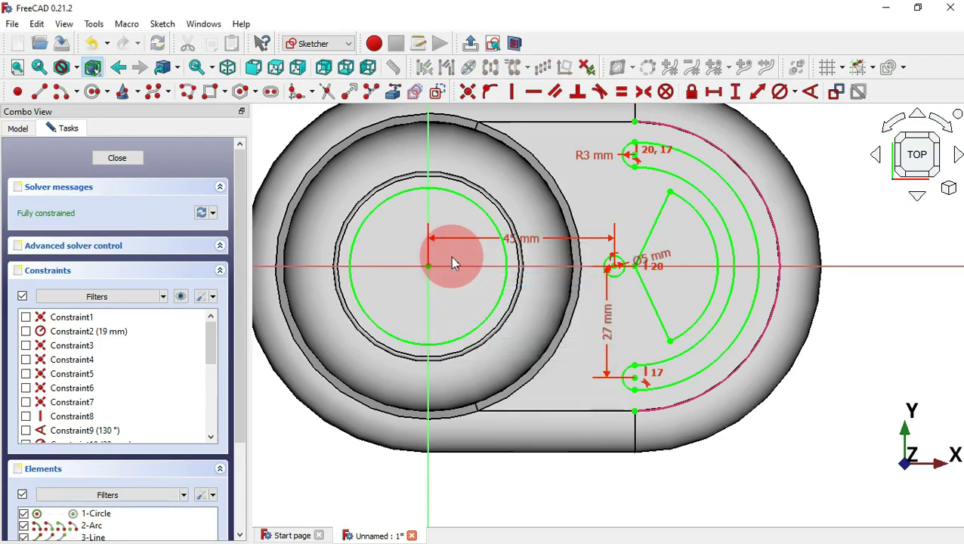
key(Escape)
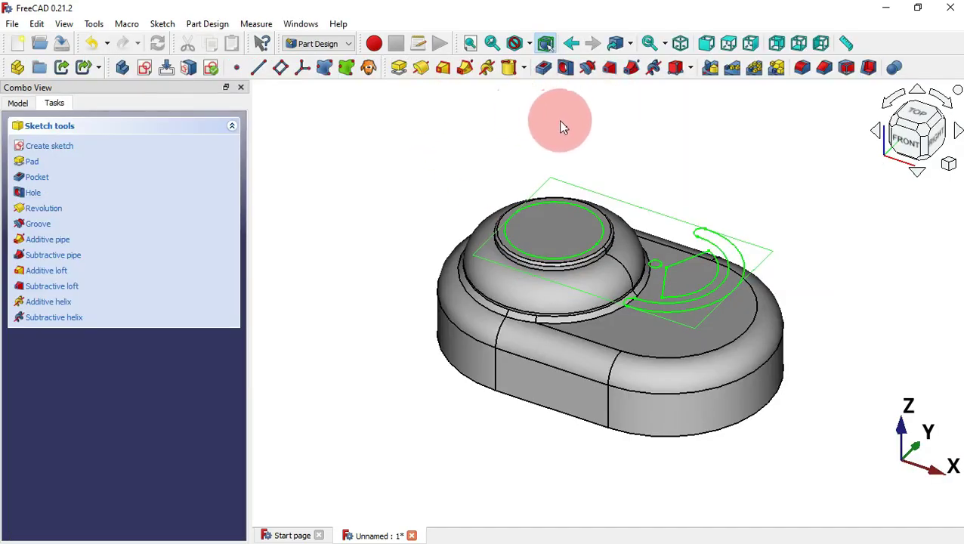
Step: Pocket the sketched hole, sector and slot profiles through all of the housing and clear the selection
click(544, 70)
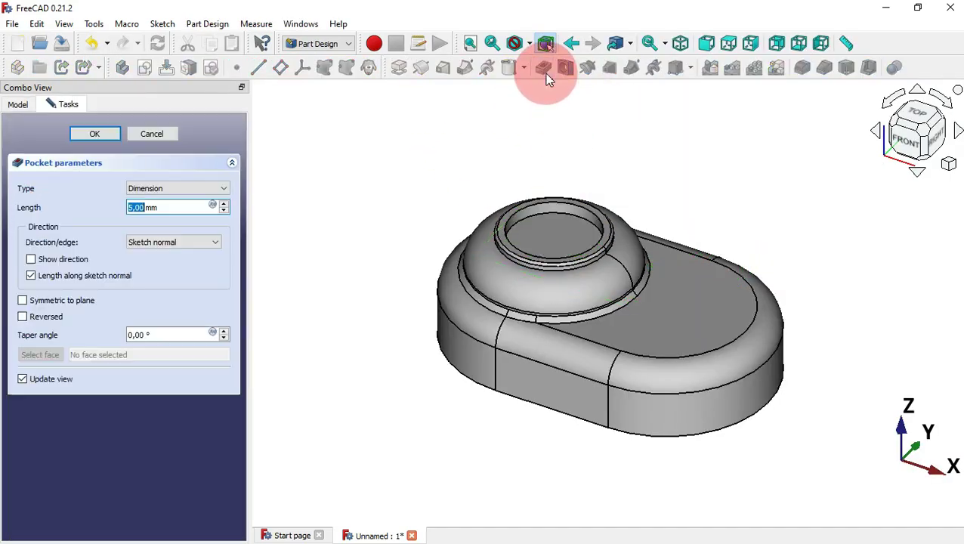
click(184, 188)
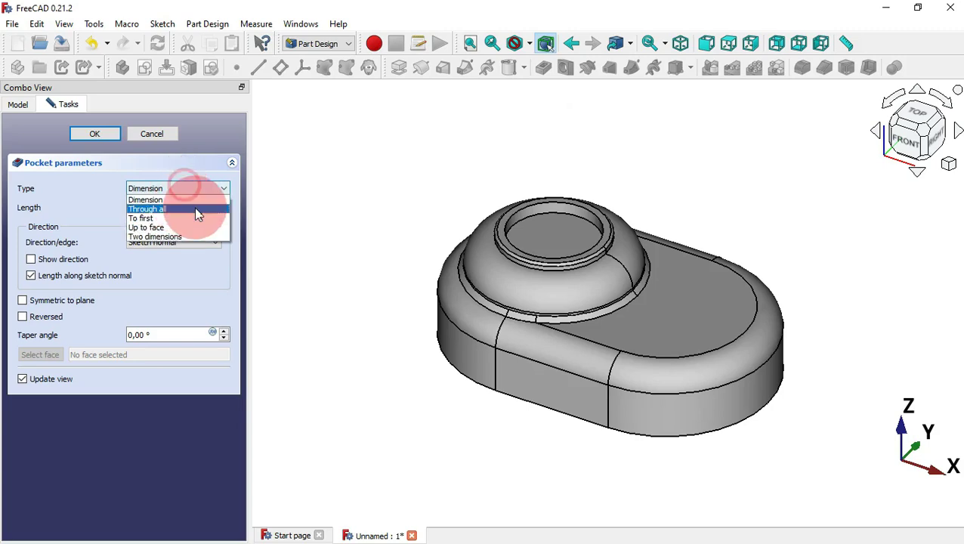
click(188, 209)
click(94, 133)
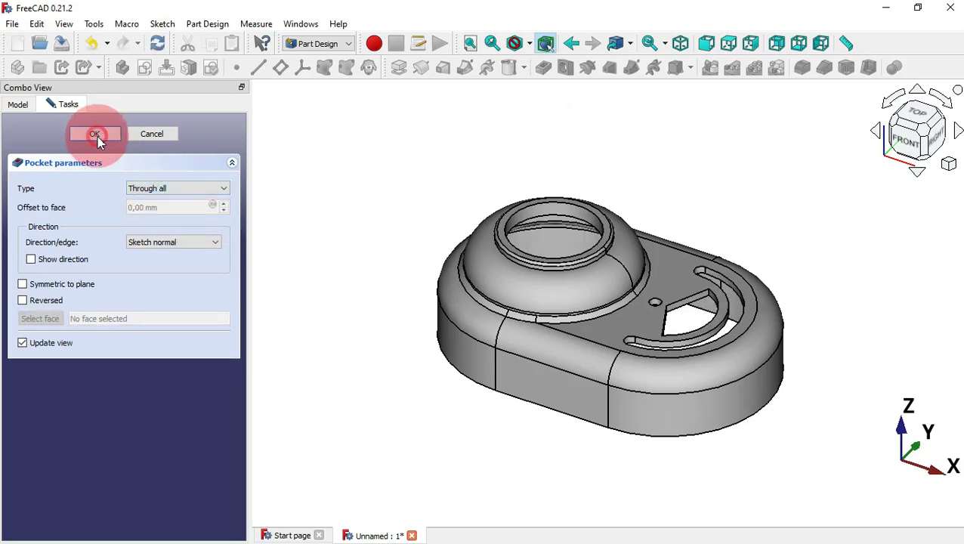
click(441, 167)
click(746, 241)
Step: Chamfer the inner top edge of the boss hole with an equal distance of 1 mm, following the drawing's section view
key(alt+Tab)
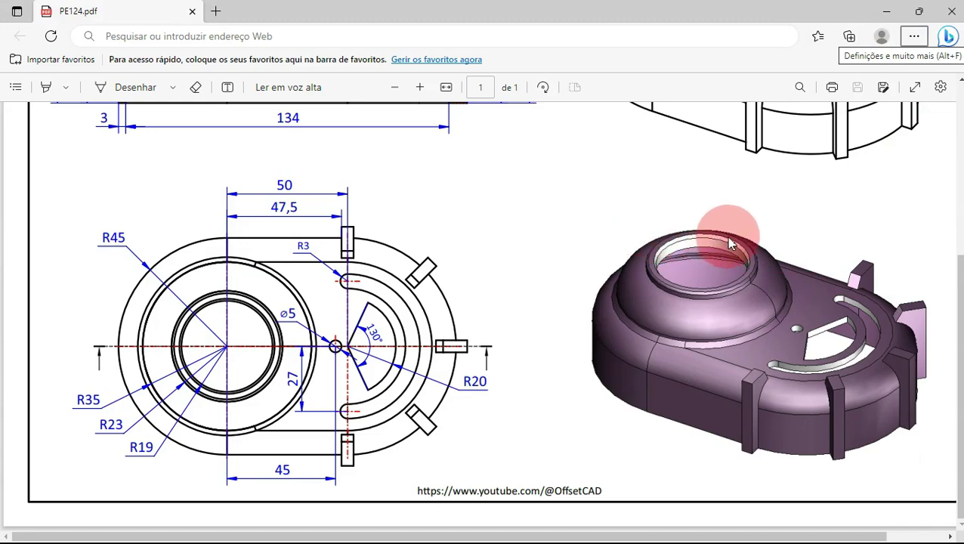
drag(956, 312, 959, 188)
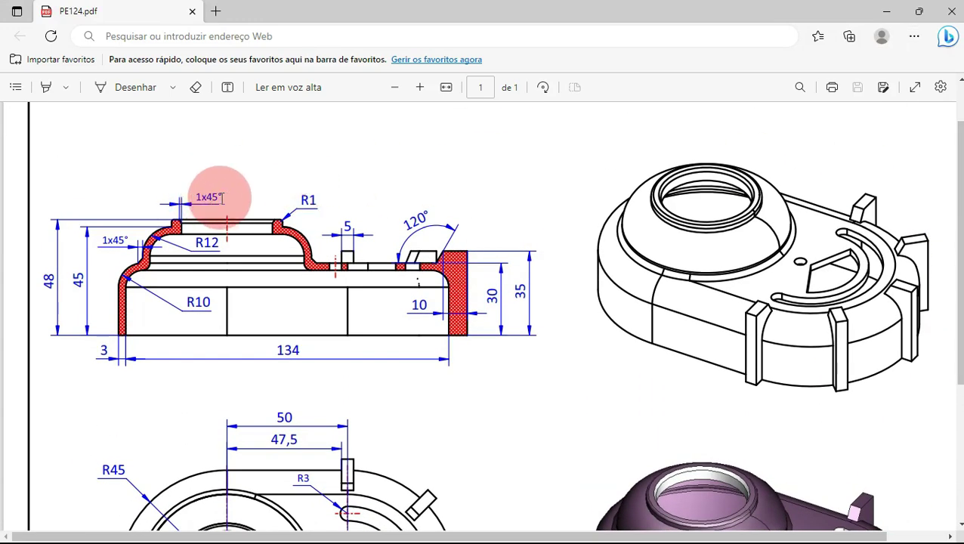
key(alt+Tab)
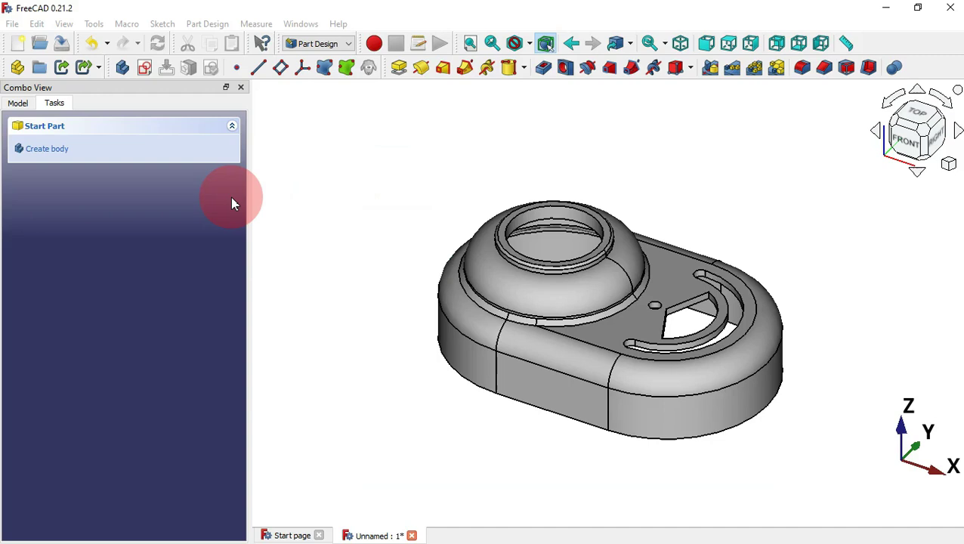
click(568, 213)
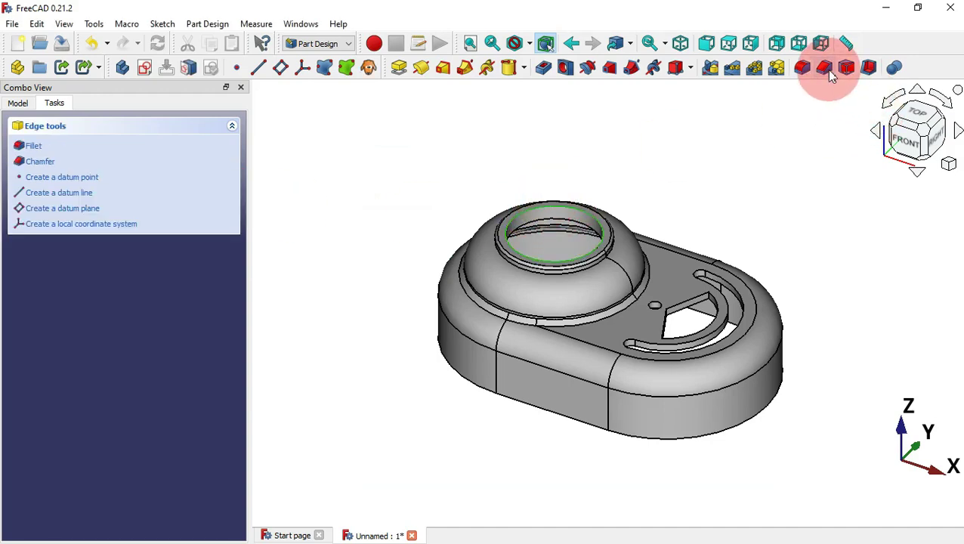
click(828, 68)
click(106, 367)
double_click(76, 366)
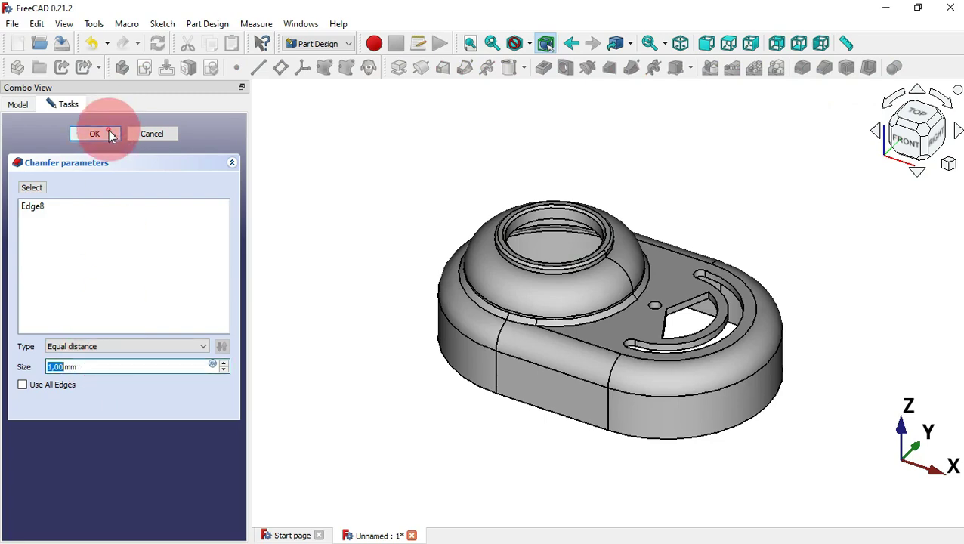
click(111, 135)
Step: Examine the housing model and check the layout and dimensions of the outer ribs in the PE124 drawing
mouse_move(771, 261)
middle_down()
mouse_move(646, 318)
mouse_move(758, 287)
mouse_move(784, 257)
middle_up()
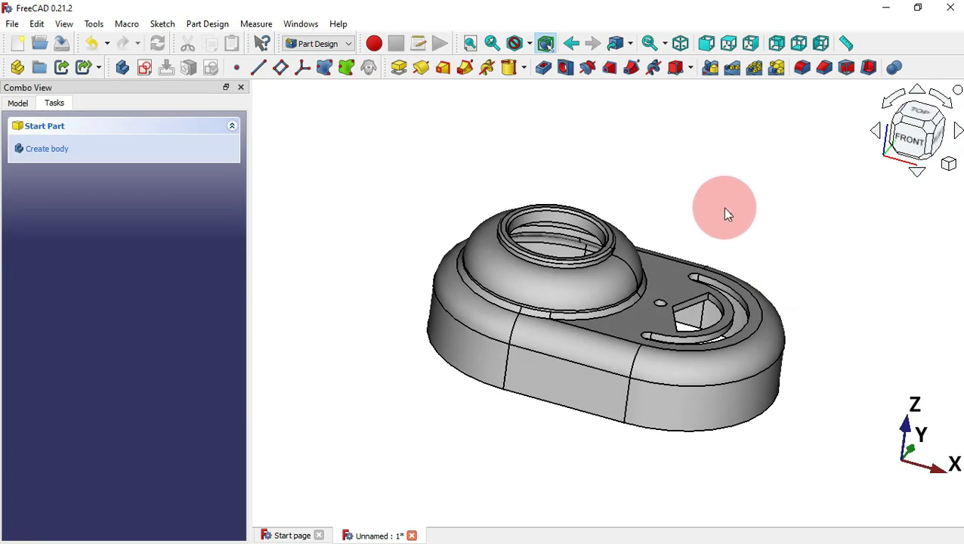
middle_drag(725, 214, 723, 252)
key(alt+Tab)
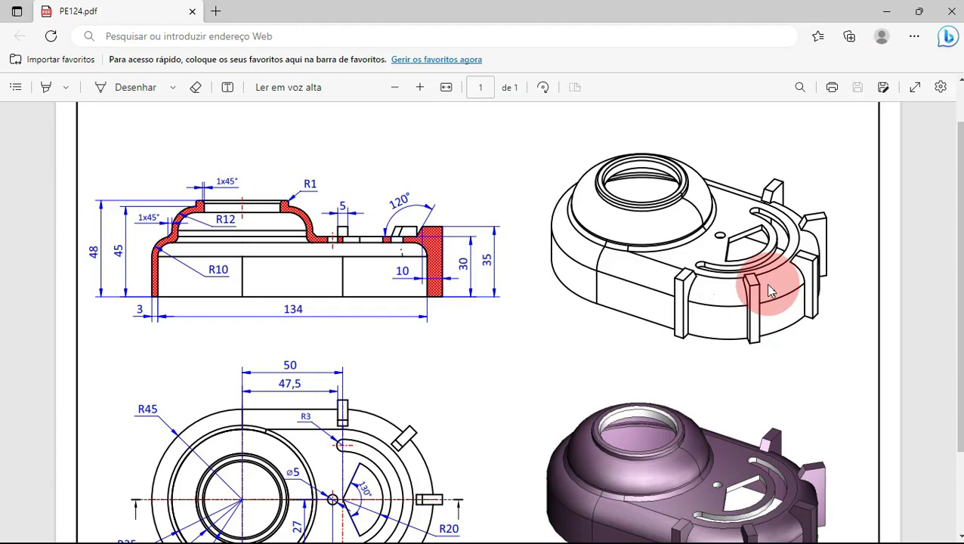
drag(955, 248, 955, 317)
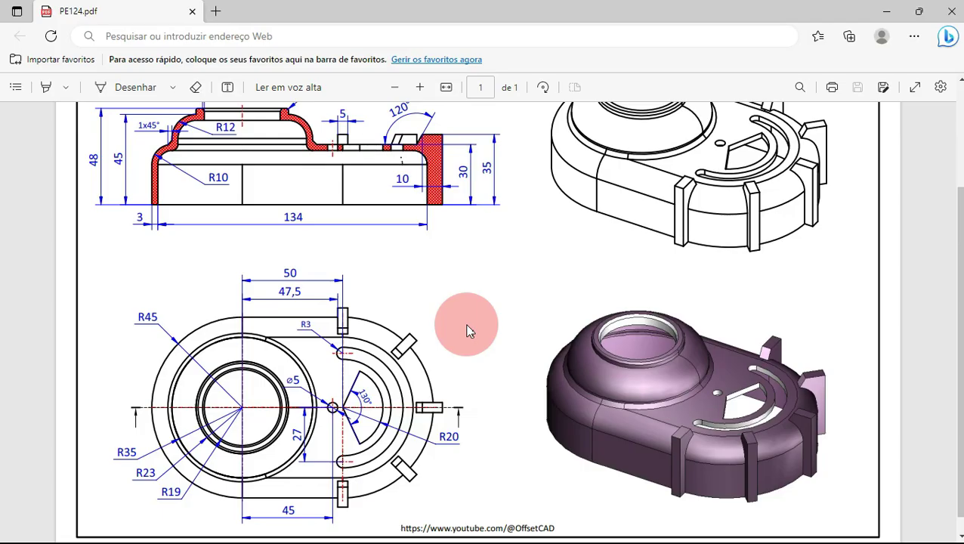
Step: Switch back to FreeCAD and start a new sketch on the XZ base plane of the housing
key(alt+Tab)
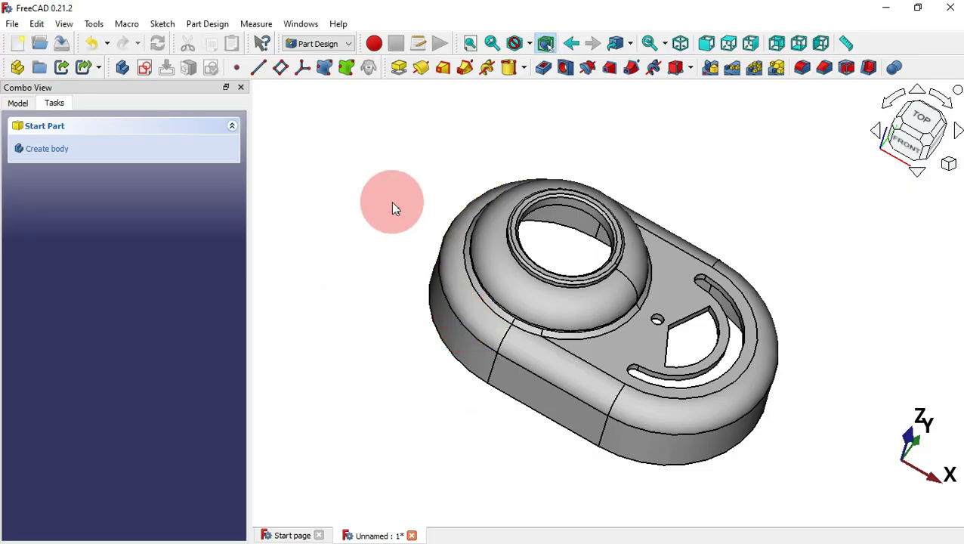
key(0)
click(364, 164)
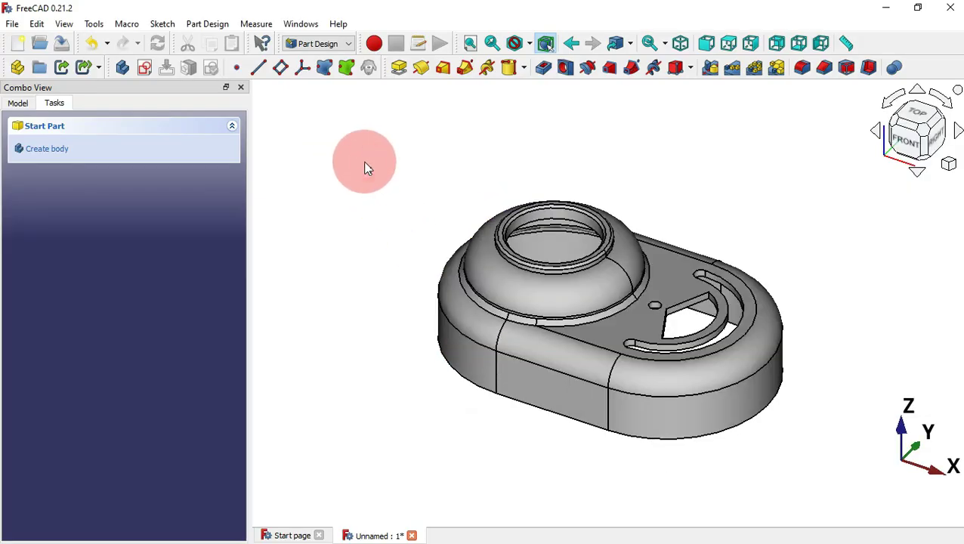
click(145, 69)
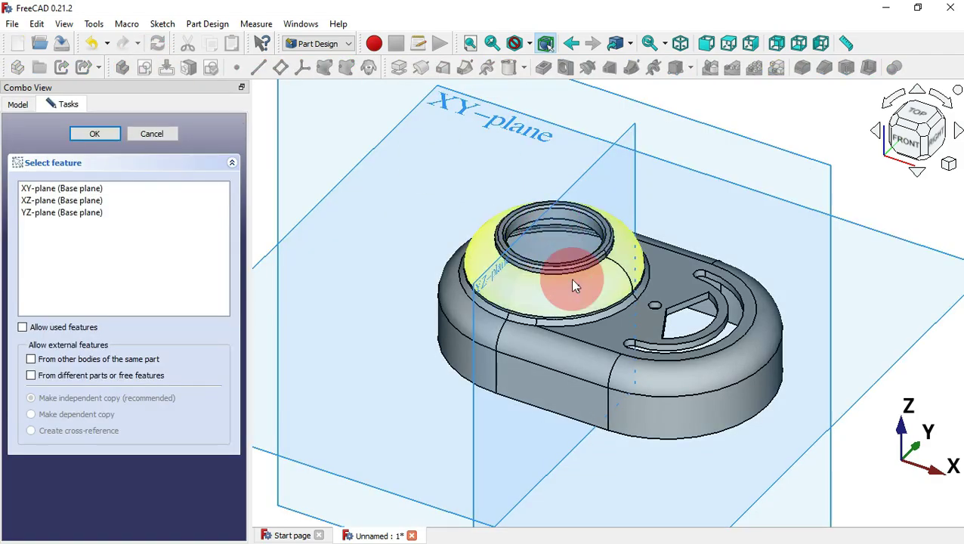
scroll(571, 278, down, 5)
middle_drag(486, 366, 604, 241)
middle_drag(619, 152, 602, 217)
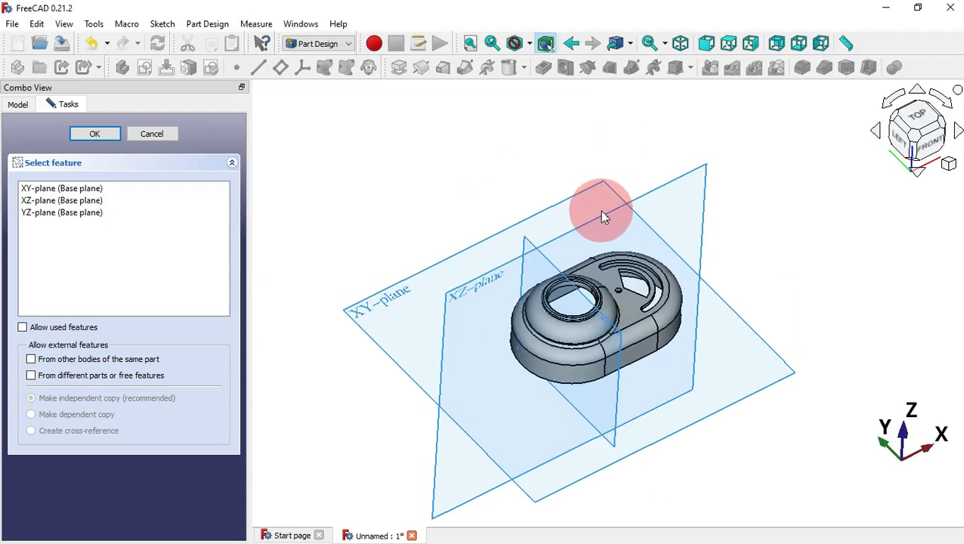
click(461, 290)
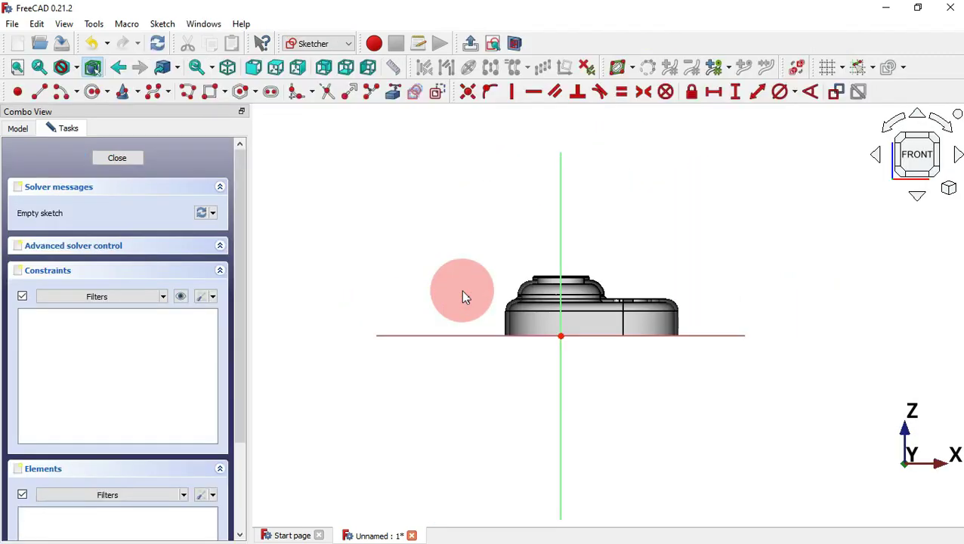
Step: Reference the inner and outer top edges and the horizontal edge below the rounding at the housing's slotted end as external geometry
scroll(695, 318, up, 5)
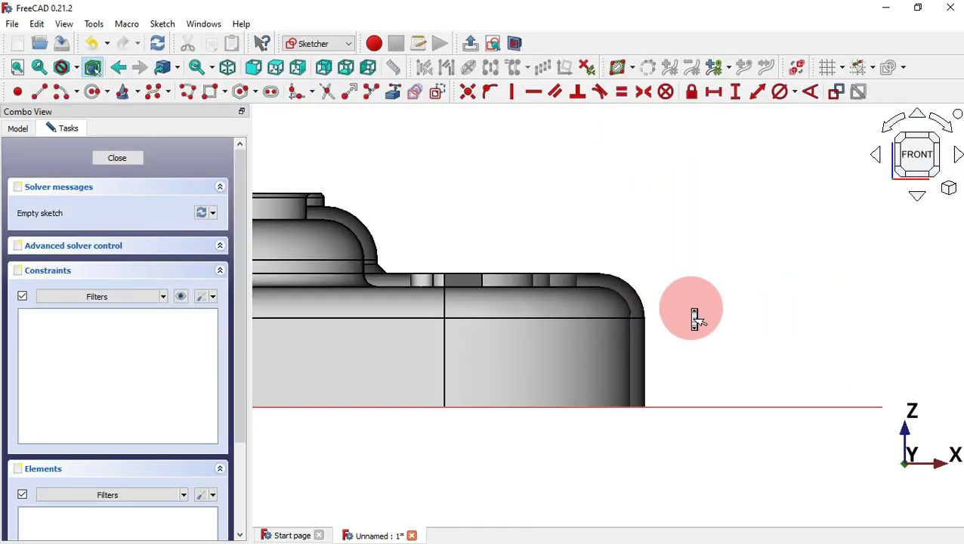
scroll(695, 318, up, 1)
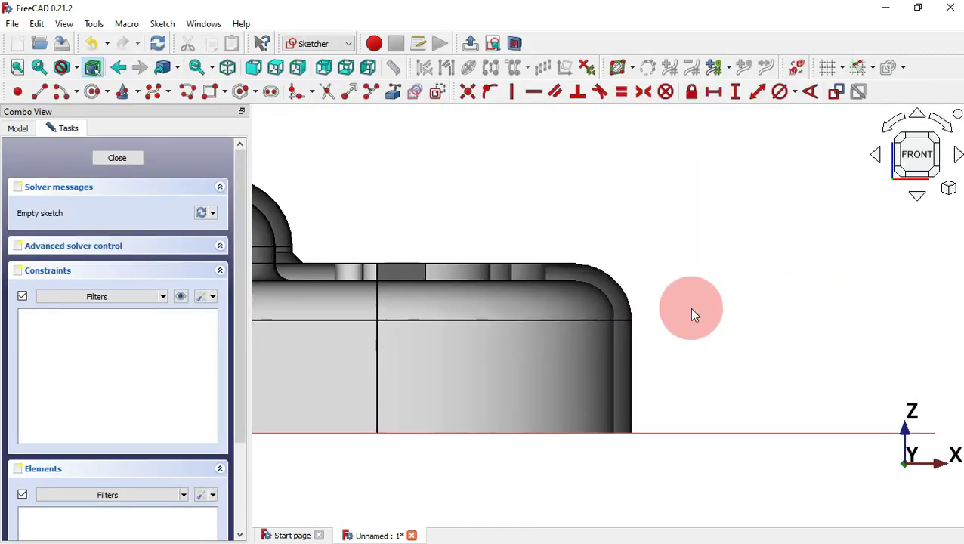
click(396, 93)
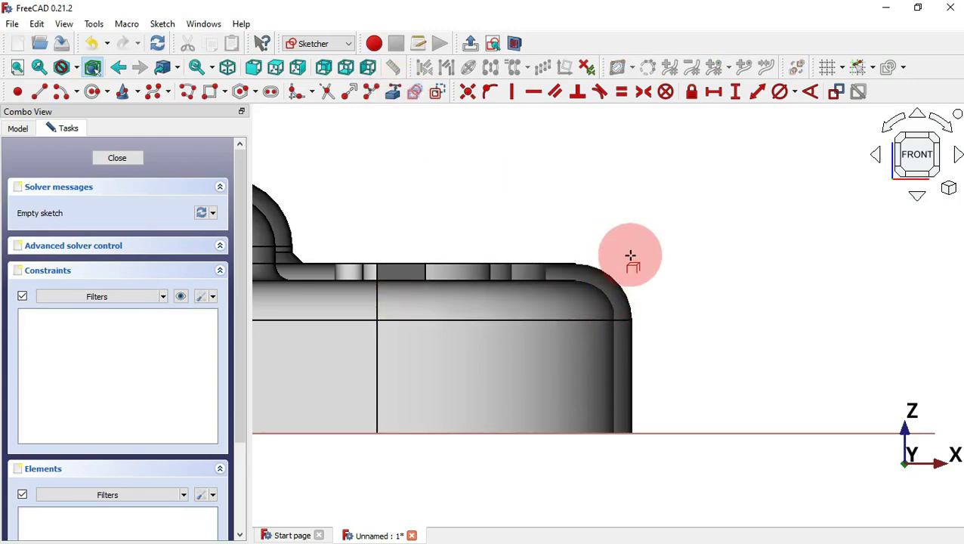
click(560, 279)
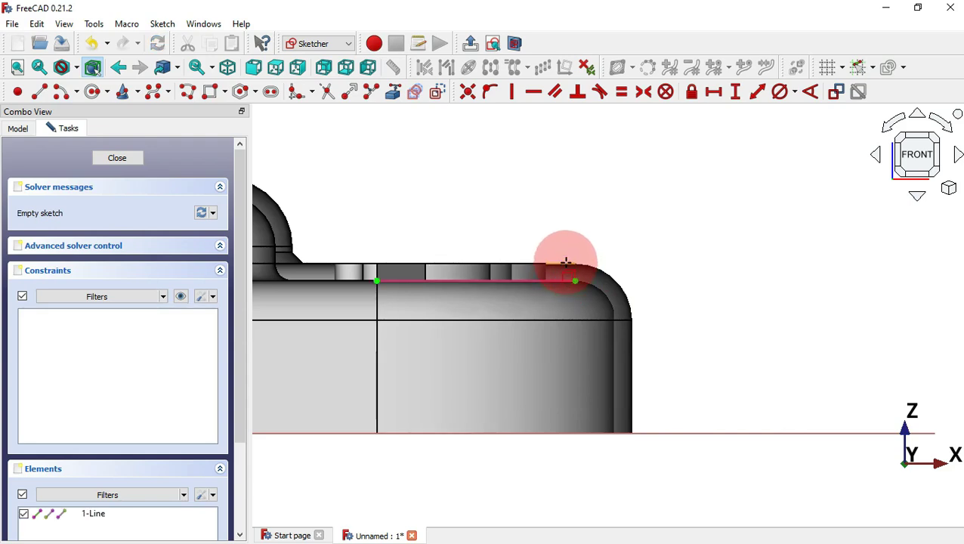
click(565, 261)
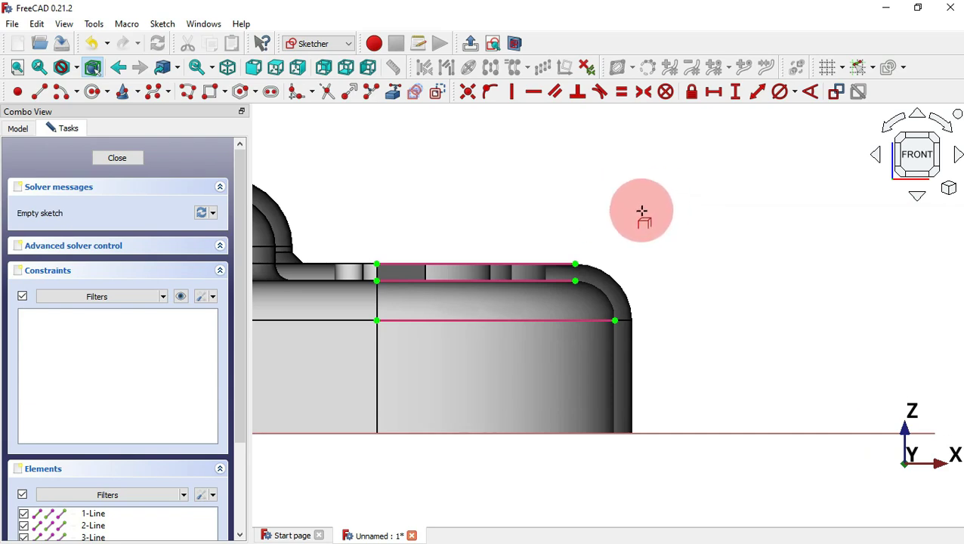
Step: Following the drawing's section view, draw a closed rib profile about 39 mm tall with a slanted top side and an arc along the inner wall rounding
click(191, 100)
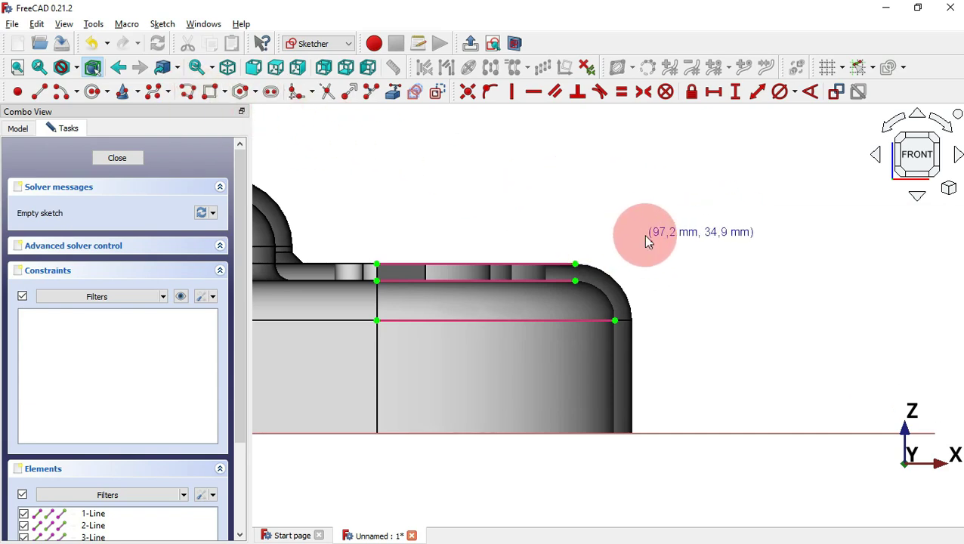
key(alt+Tab)
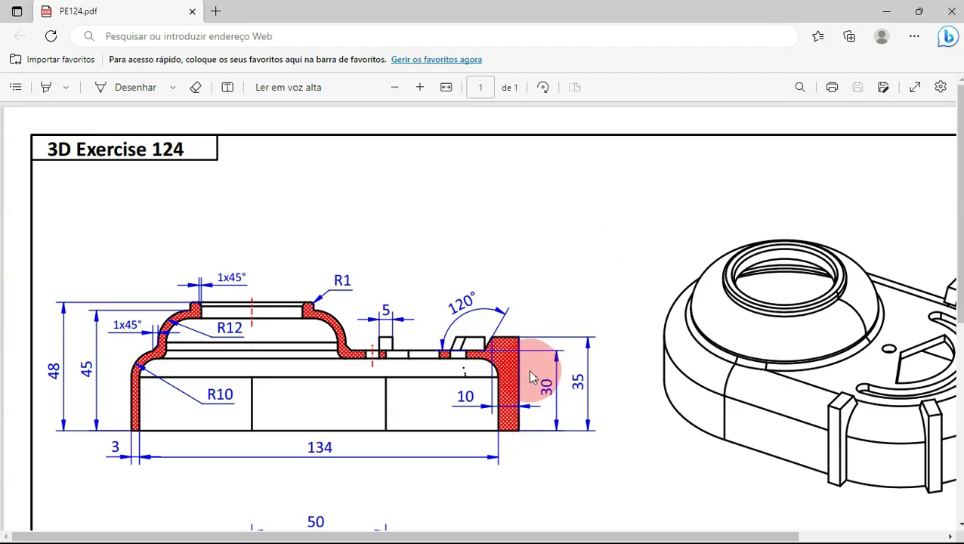
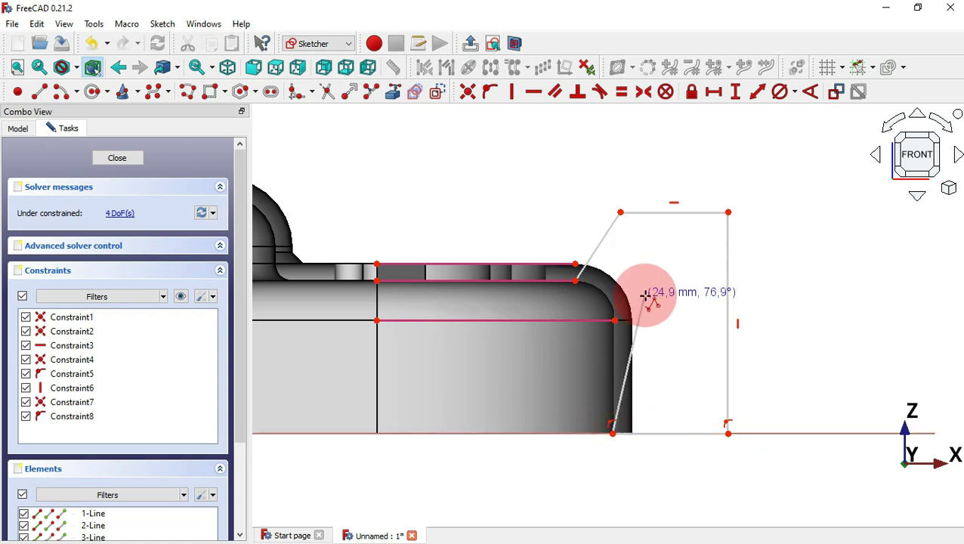
click(615, 321)
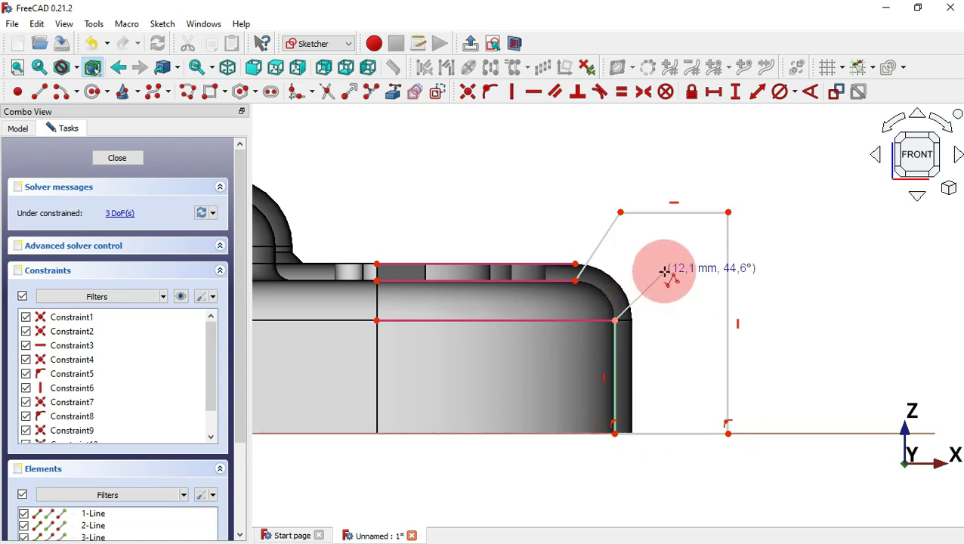
key(m)
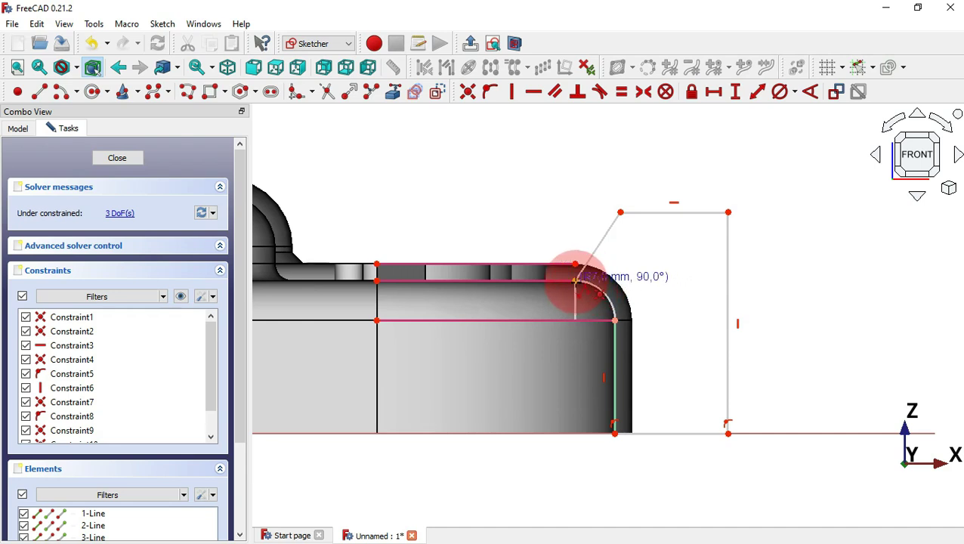
click(575, 281)
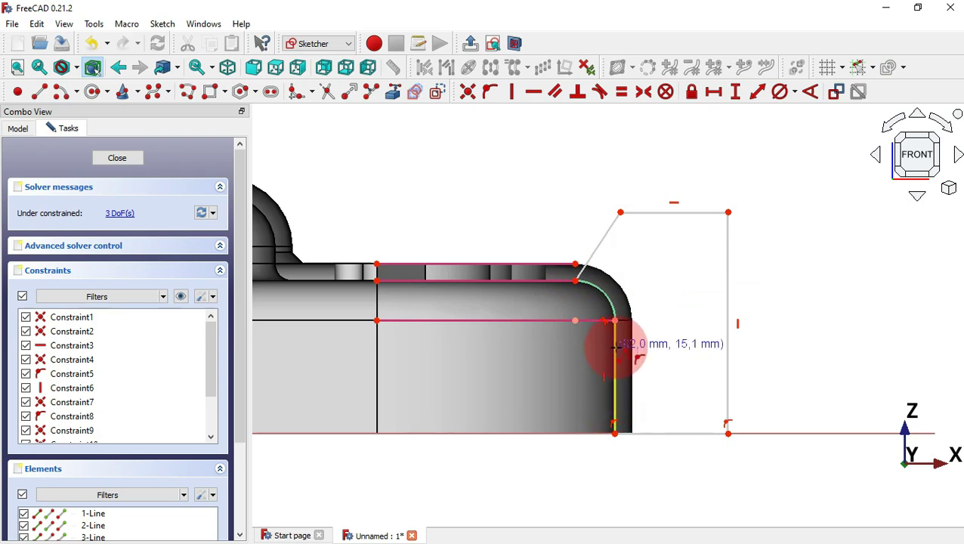
click(616, 363)
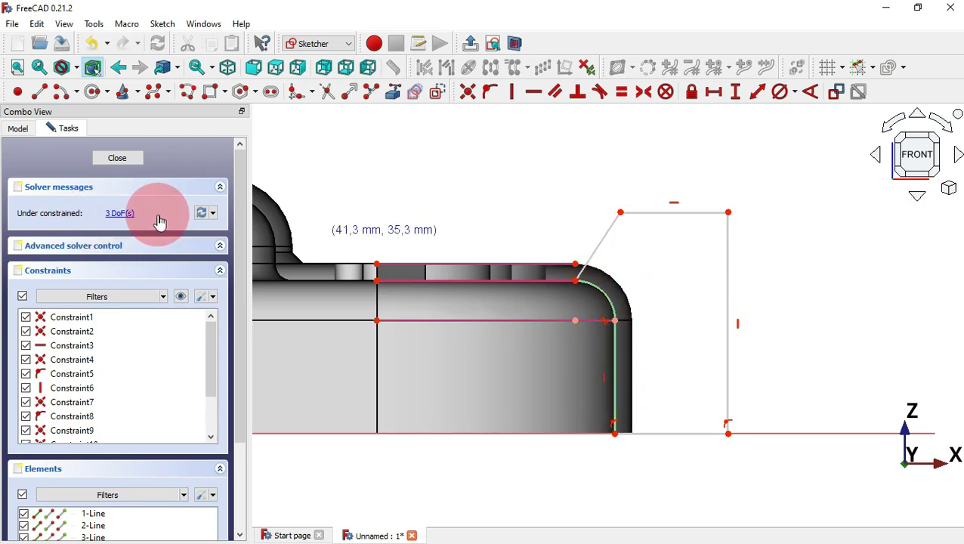
Step: Constrain the angle between the rib's slanted line and the referenced top edge to 120°, as in the drawing
key(alt+Tab)
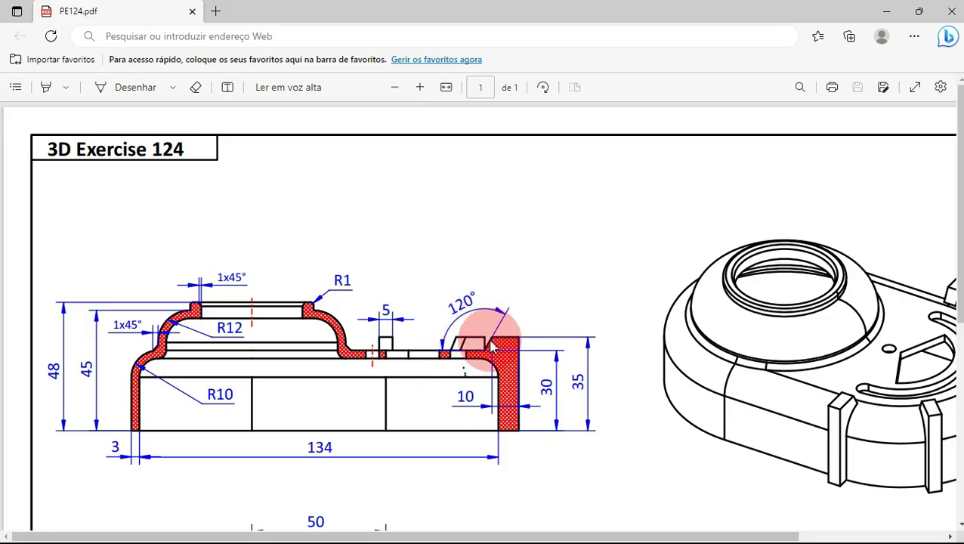
key(alt+Tab)
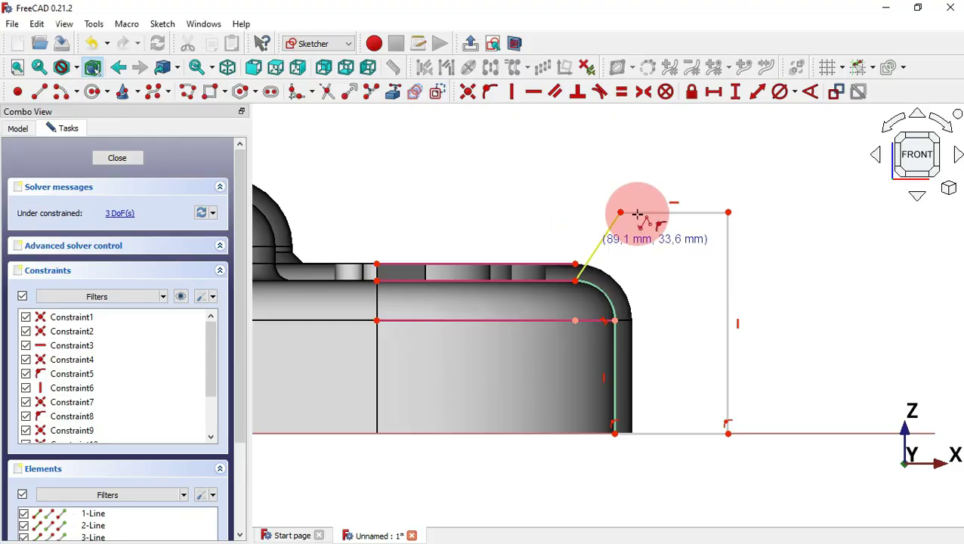
click(813, 93)
click(593, 252)
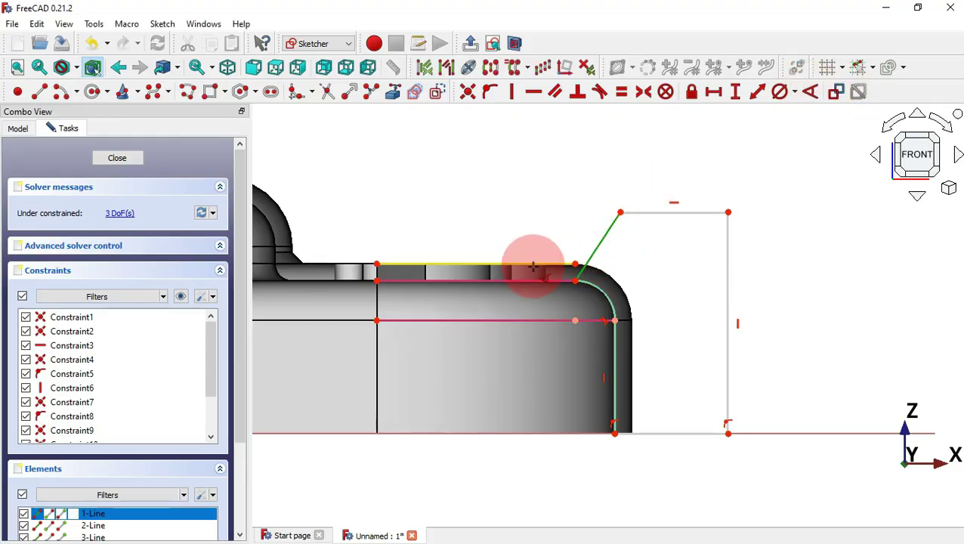
click(531, 266)
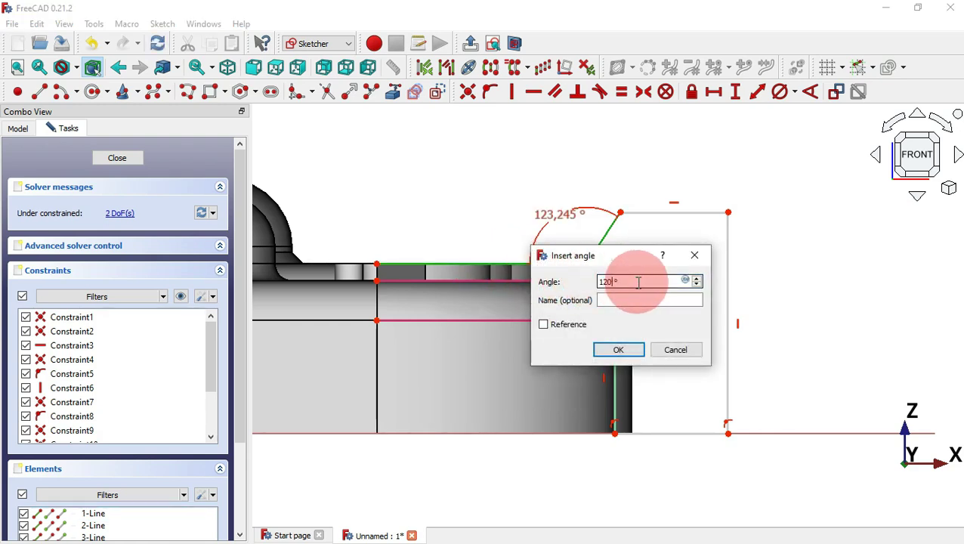
text(120)
key(Return)
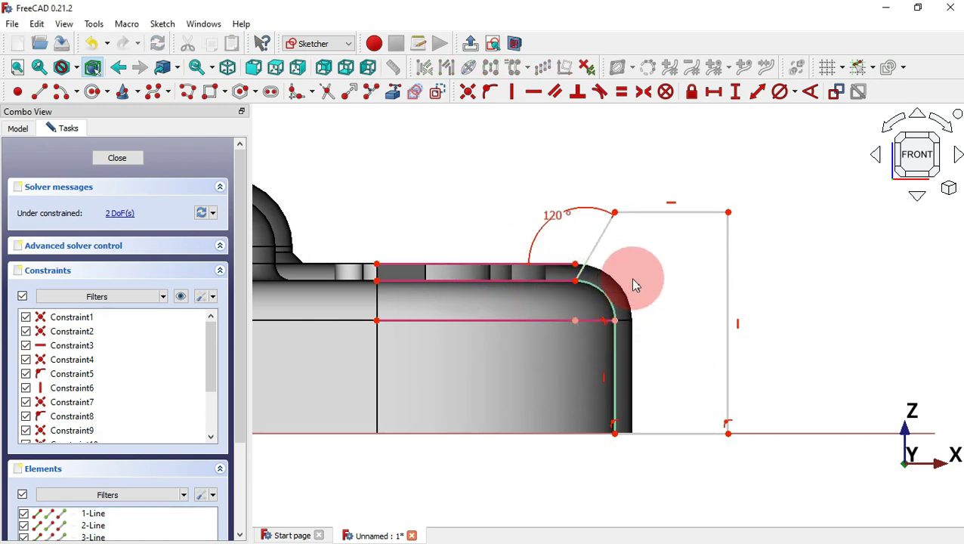
Step: Check the rib height in the drawing and set the profile's outer vertical line to 35 mm
key(alt+Tab)
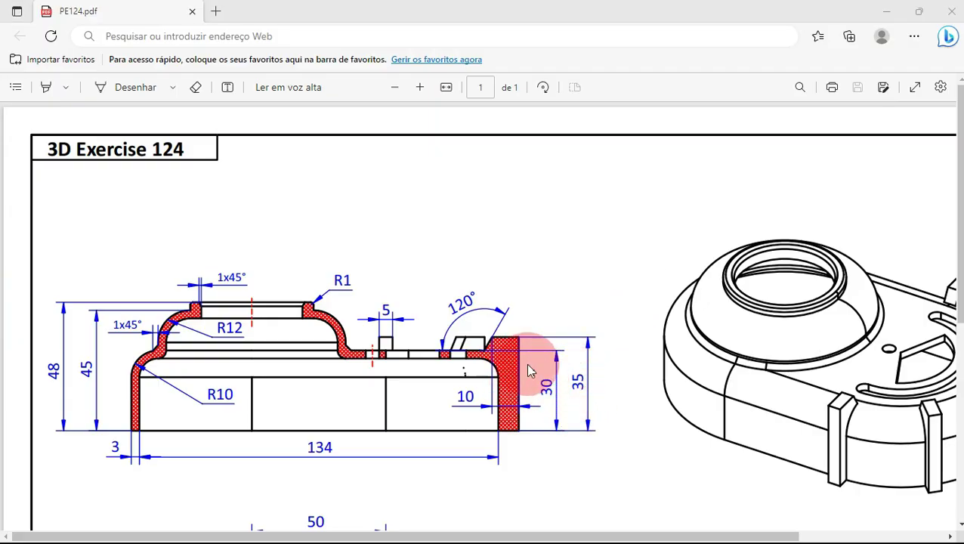
key(alt+Tab)
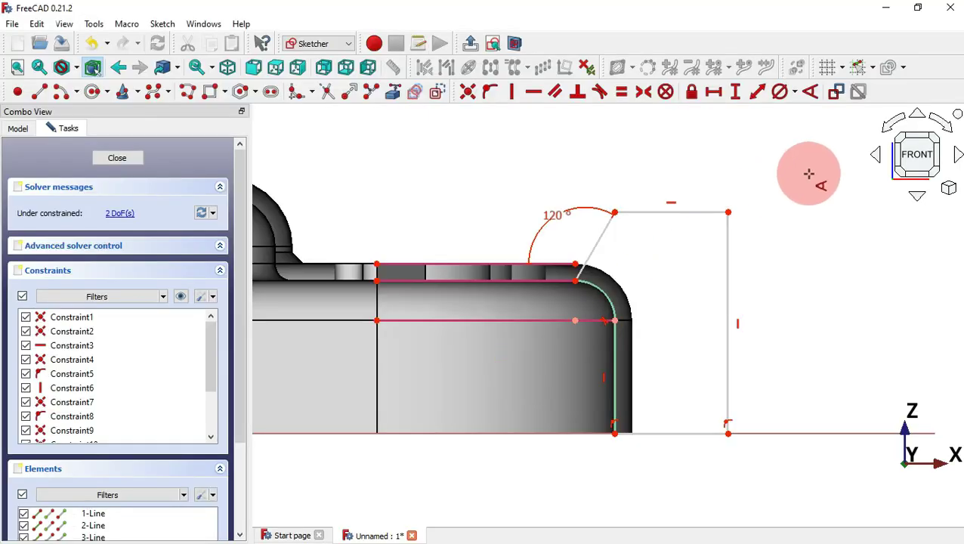
click(743, 97)
click(729, 275)
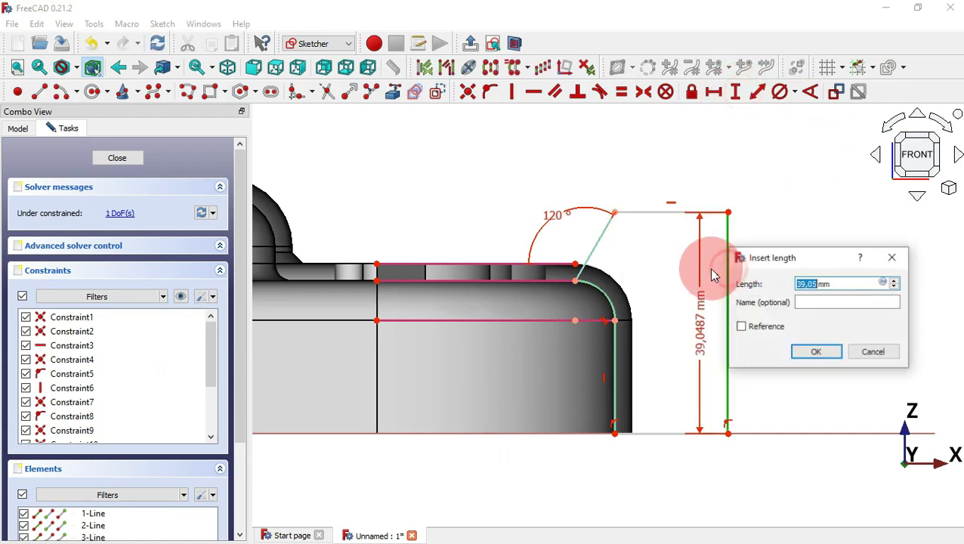
text(35)
key(Return)
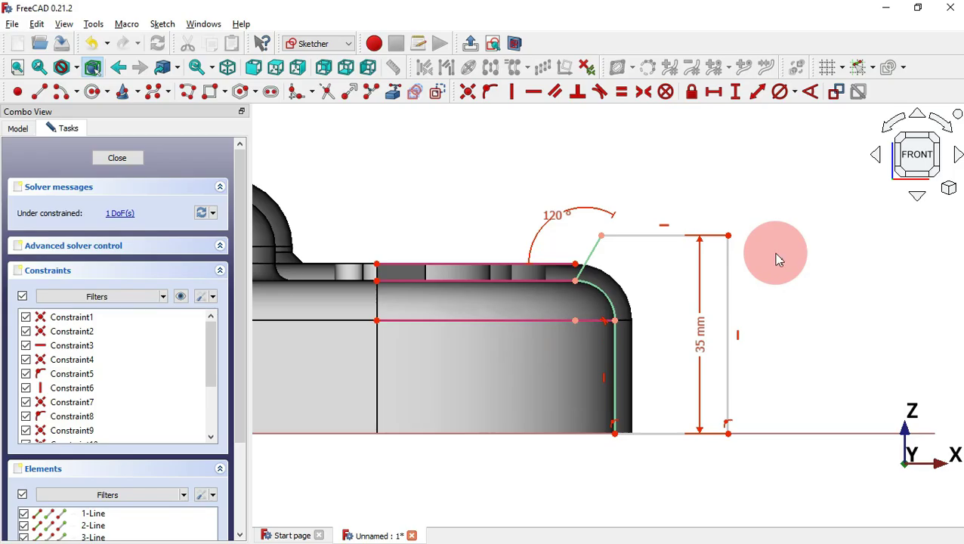
Step: Check the rib width in the drawing, set the profile's top line to 10 mm and close the sketch
key(alt+Tab)
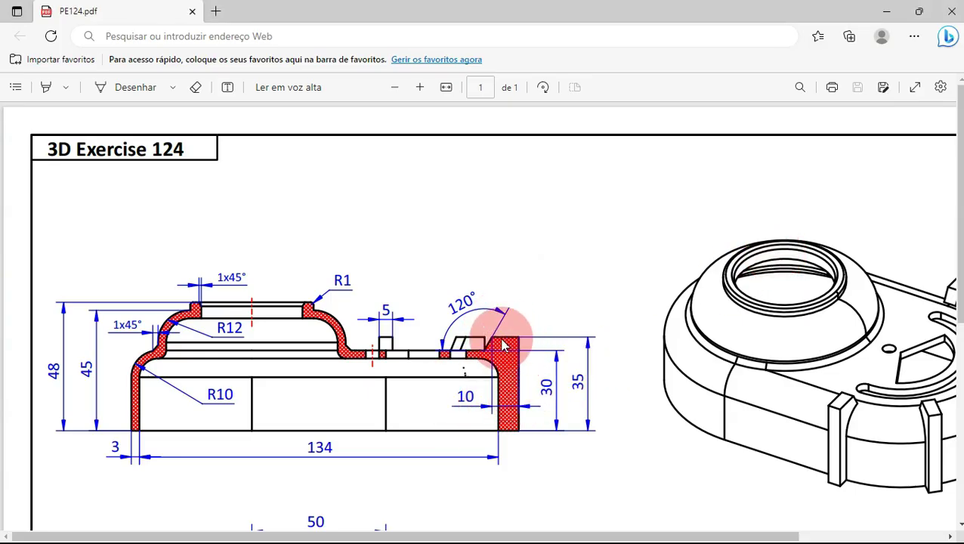
key(alt+Tab)
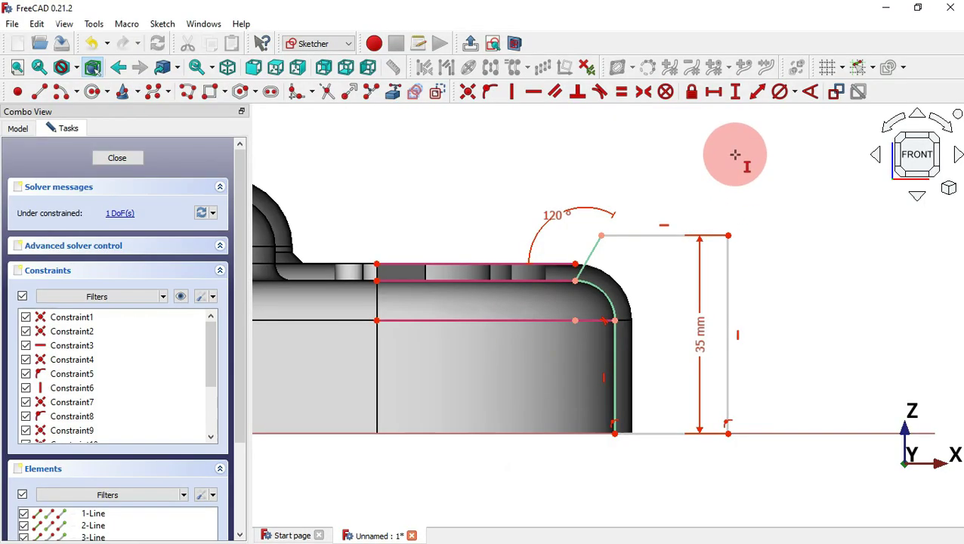
click(714, 92)
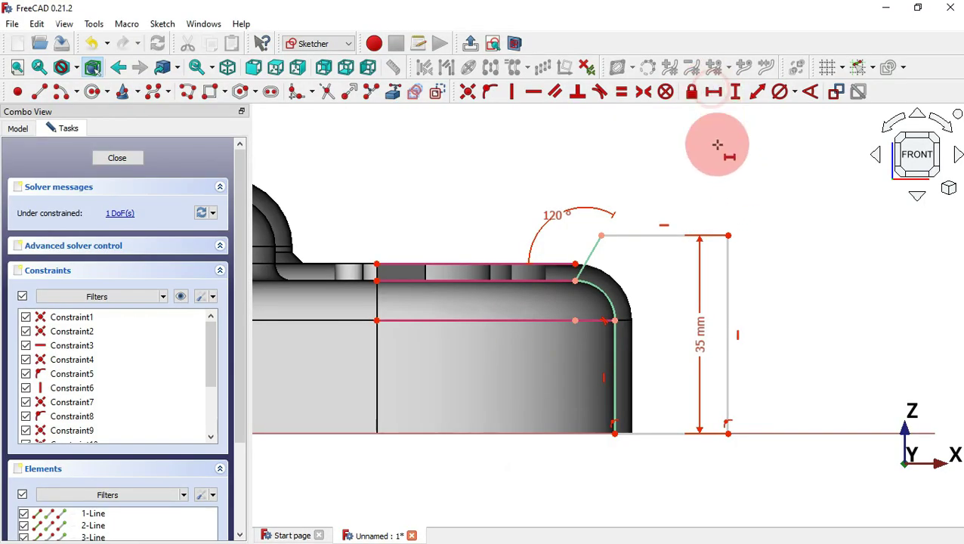
click(623, 237)
text(10)
key(Return)
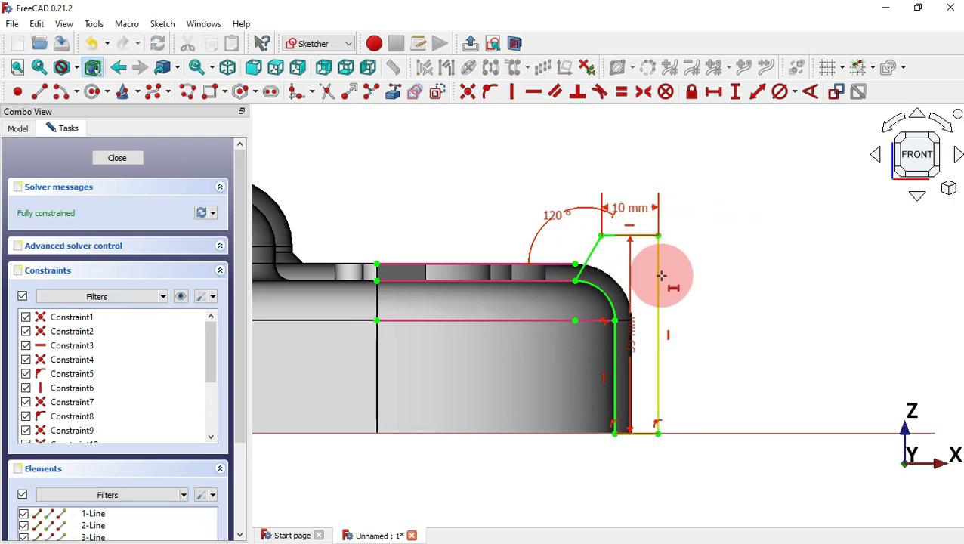
key(Escape)
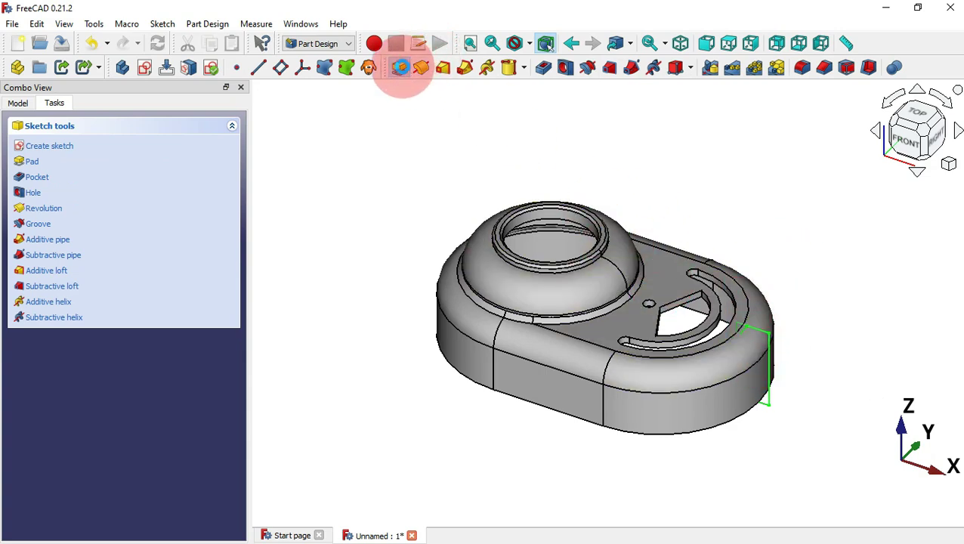
Step: Start a pad of the rib profile and make it symmetric to the sketch plane, following the drawing's top view
click(400, 68)
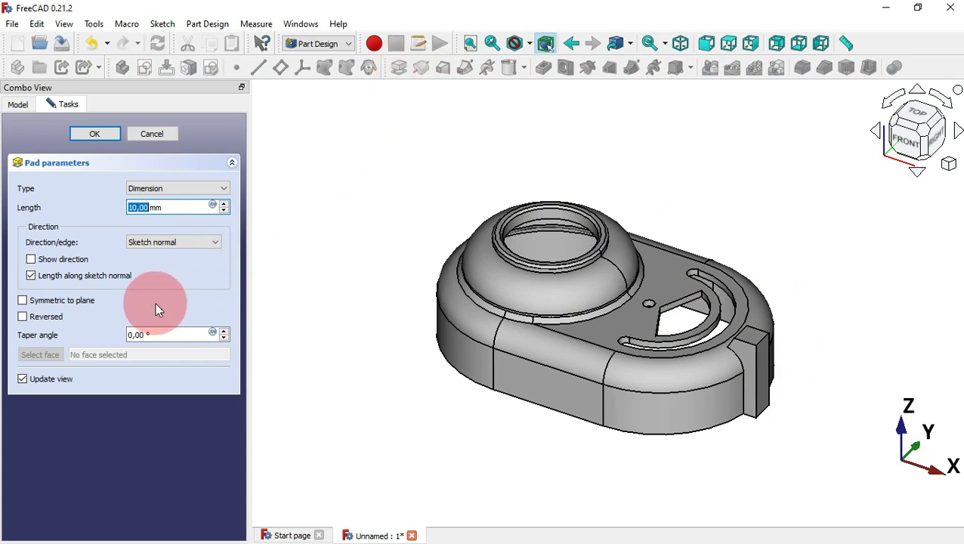
key(alt+Tab)
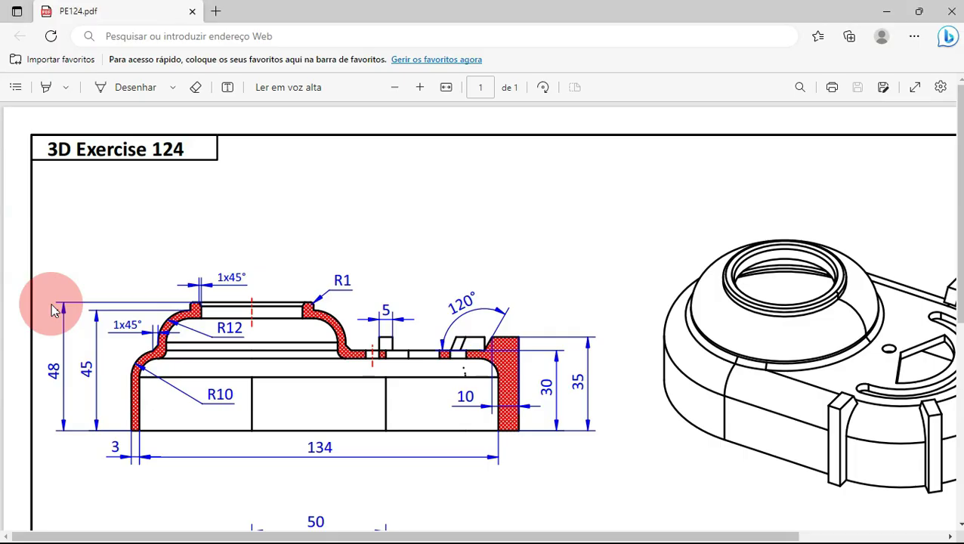
scroll(368, 340, down, 5)
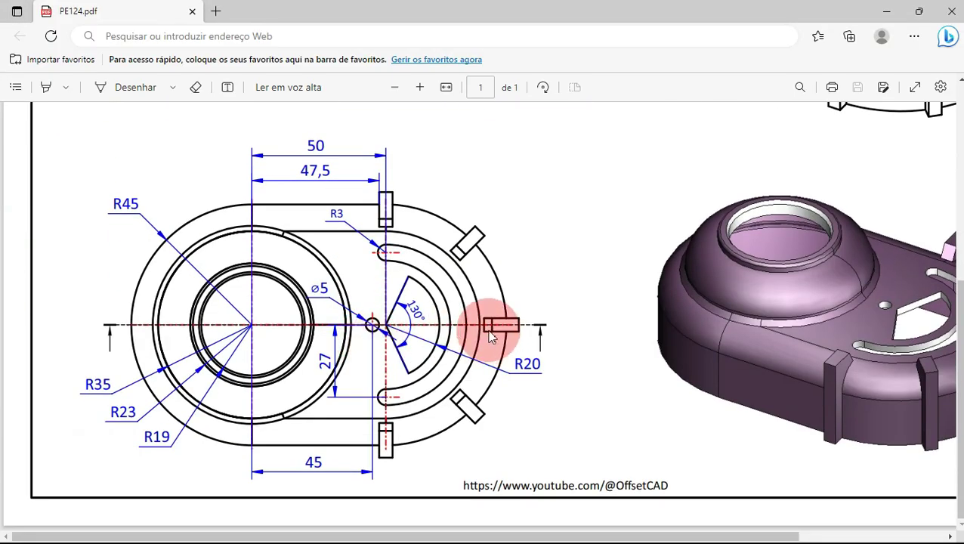
key(alt+Tab)
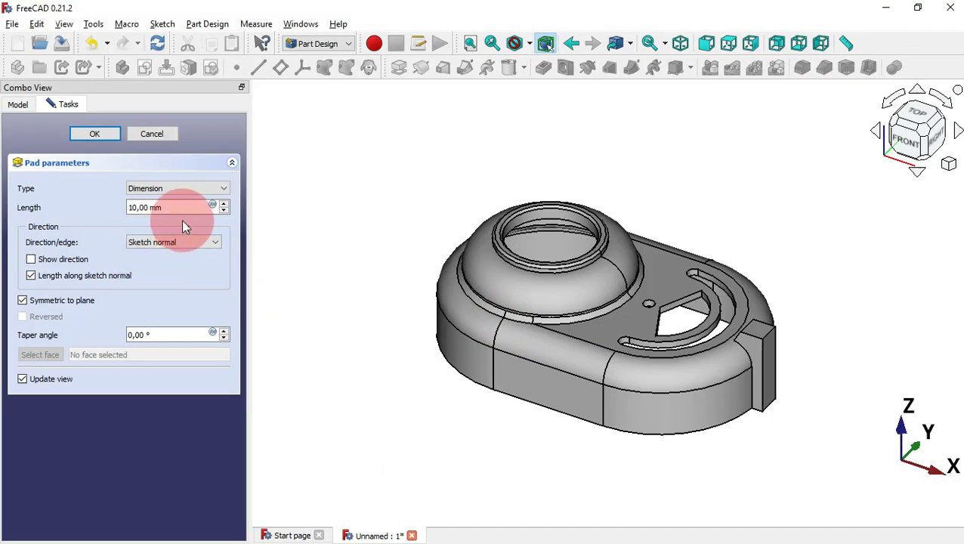
Step: Check the rib thickness in the drawing, set the pad length to 5 mm and finish the rib
key(alt+Tab)
scroll(420, 257, up, 5)
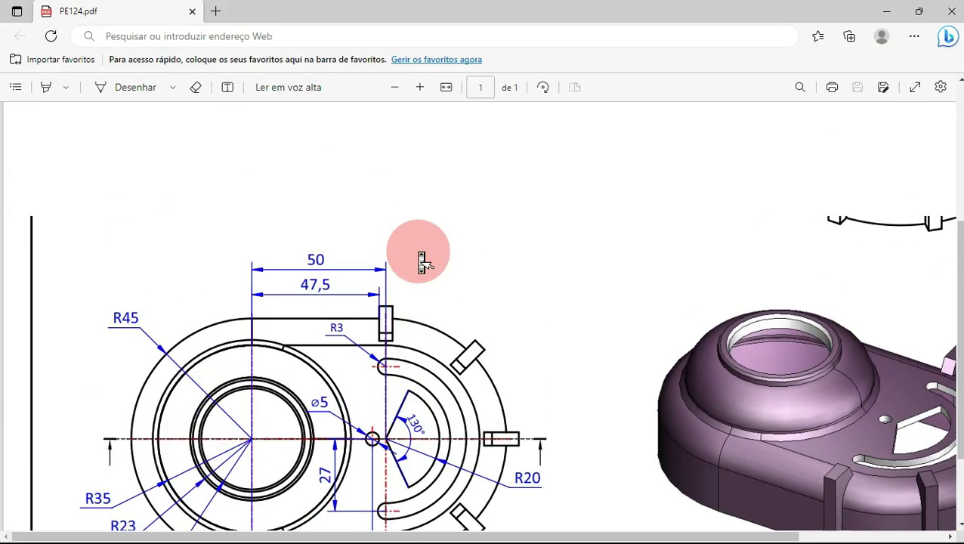
key(alt+Tab)
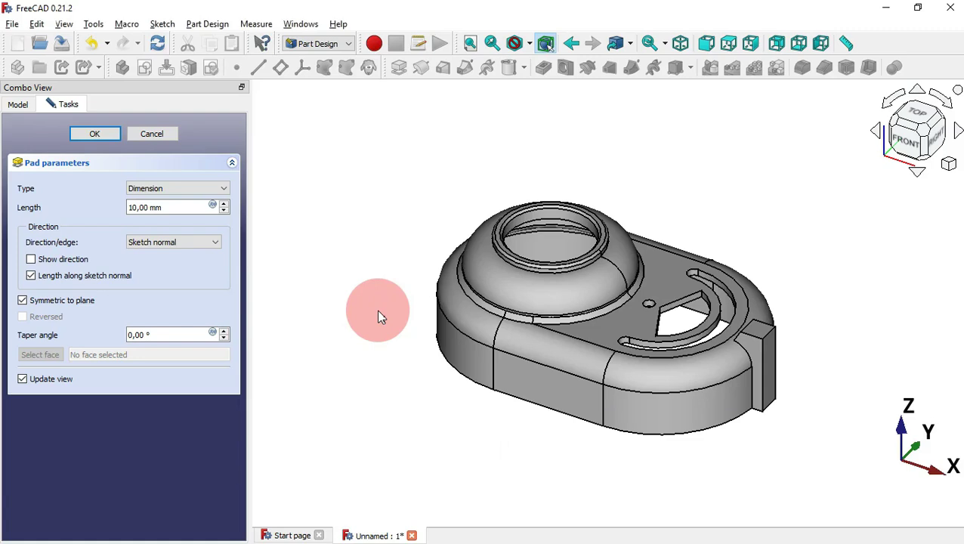
drag(185, 214, 98, 209)
text(5)
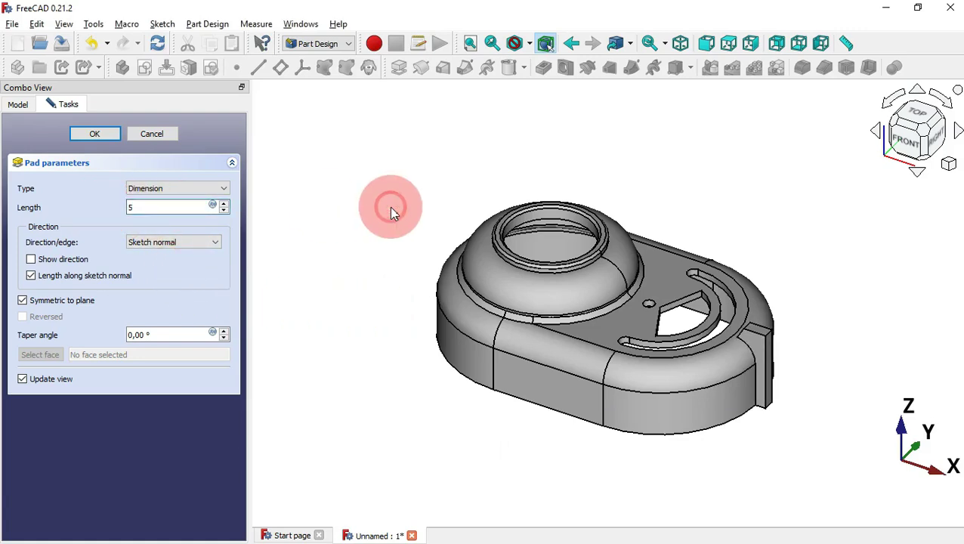
click(96, 134)
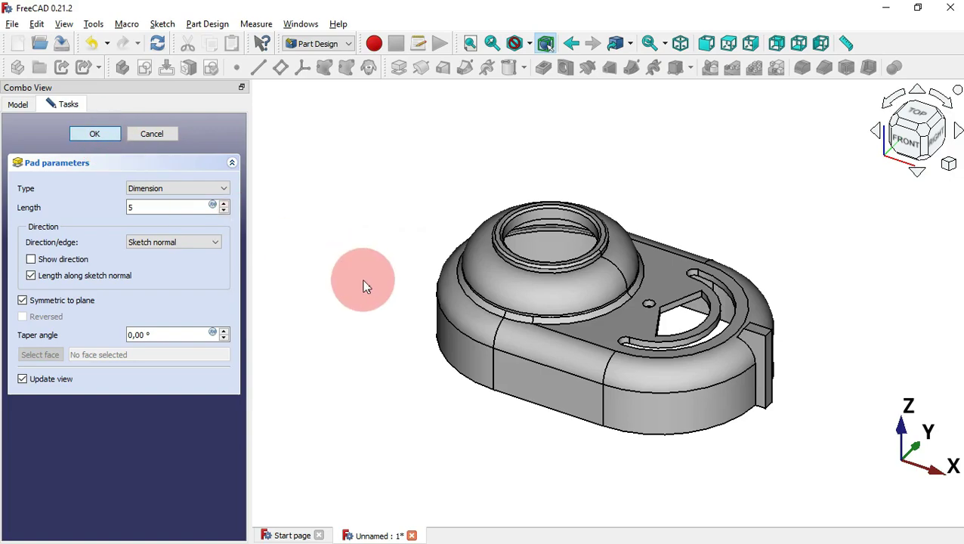
drag(493, 208, 426, 400)
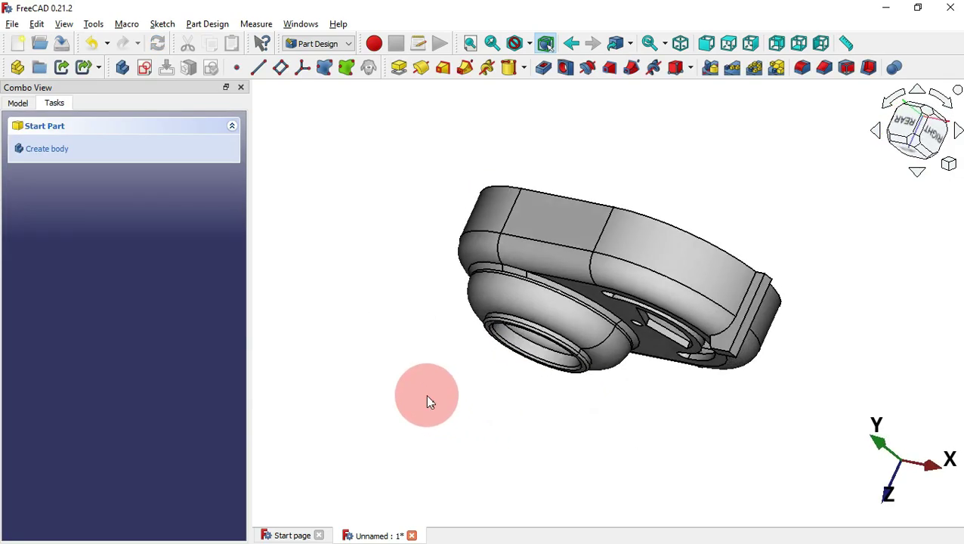
mouse_move(749, 215)
mouse_down()
mouse_move(584, 352)
mouse_move(652, 329)
mouse_move(755, 202)
mouse_up()
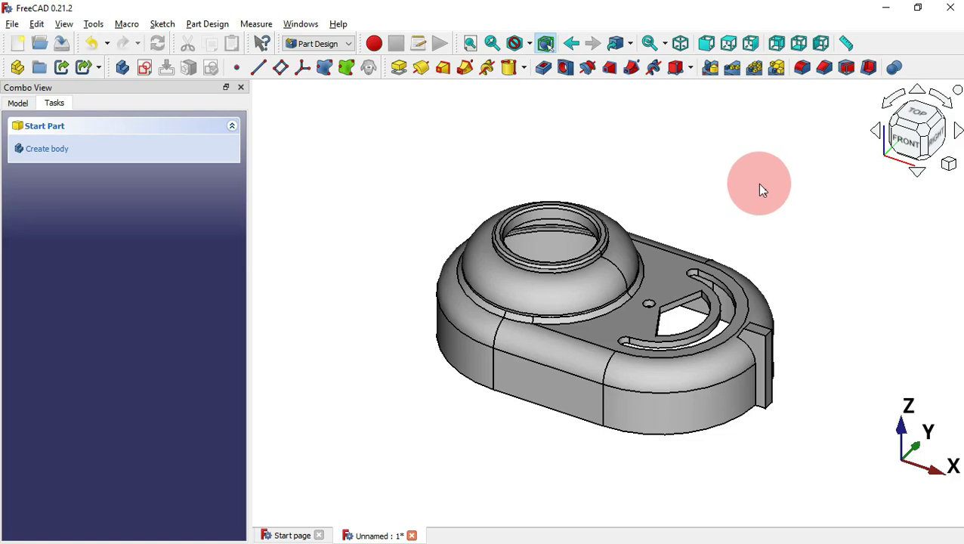
Step: Create a MultiTransform of the rib pad and add a polar pattern to it
click(18, 104)
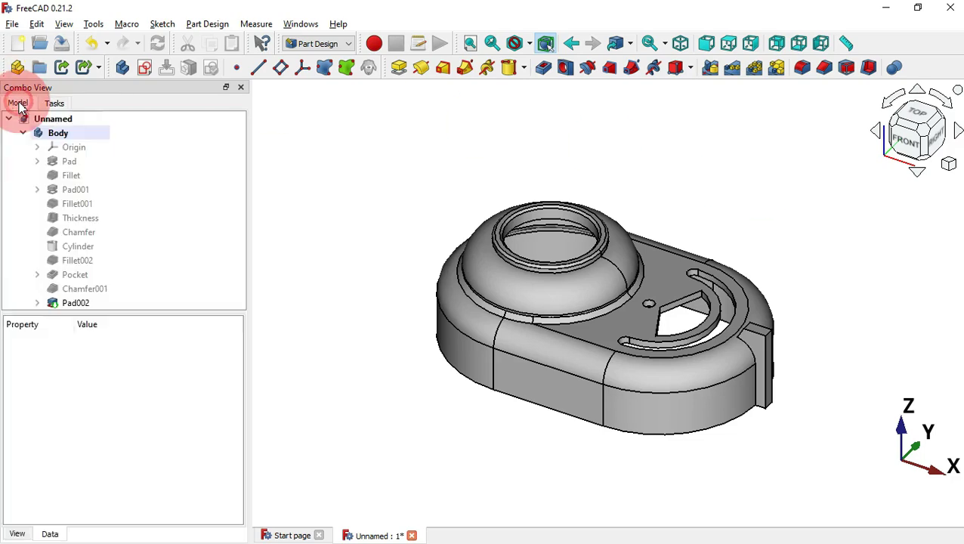
click(76, 305)
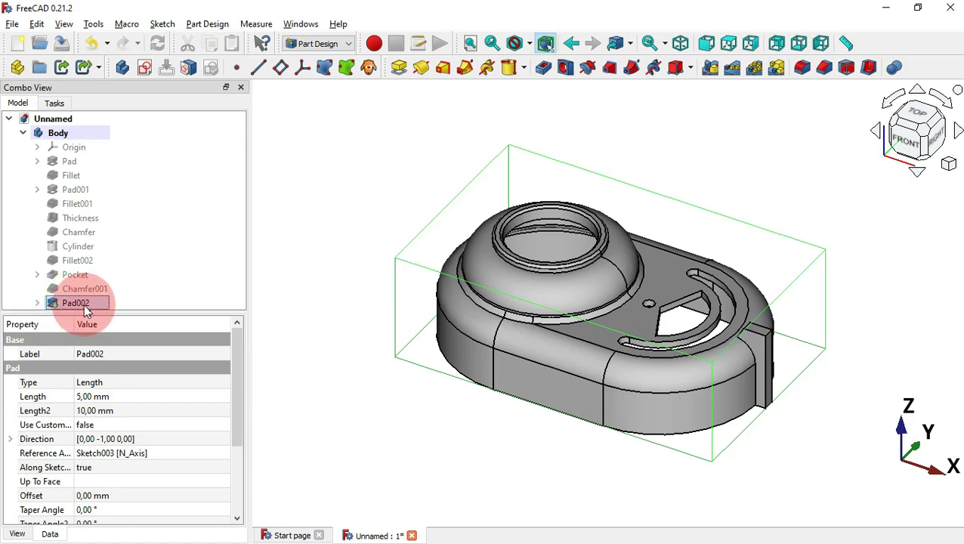
click(778, 70)
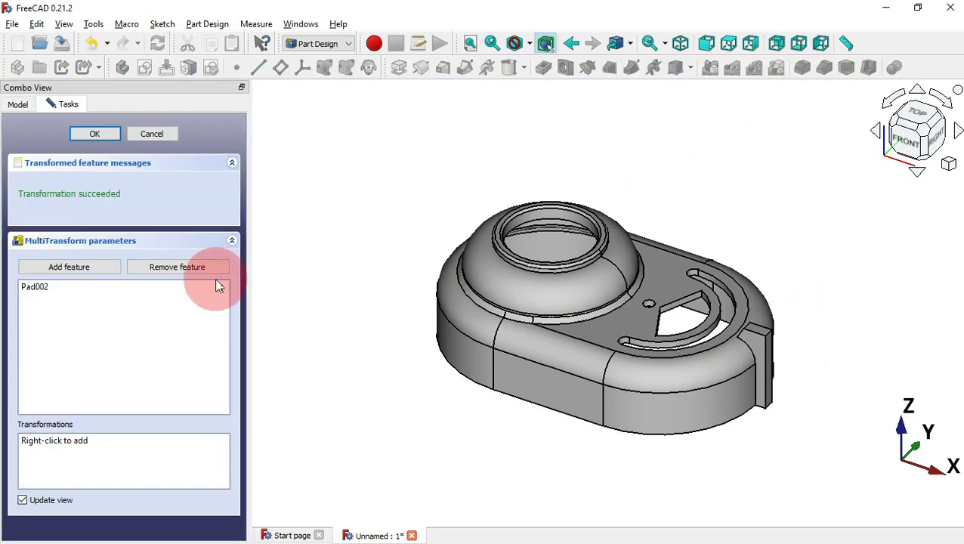
right_click(127, 457)
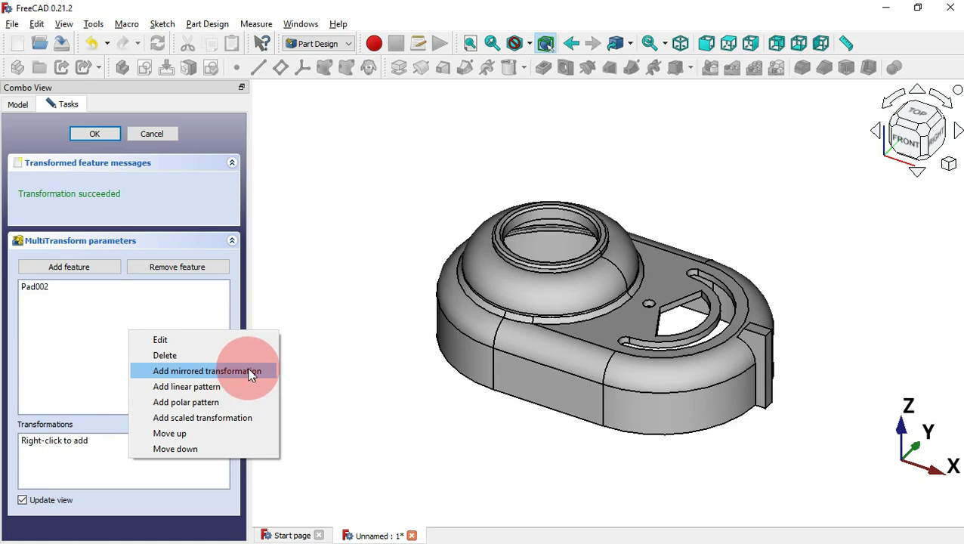
click(216, 403)
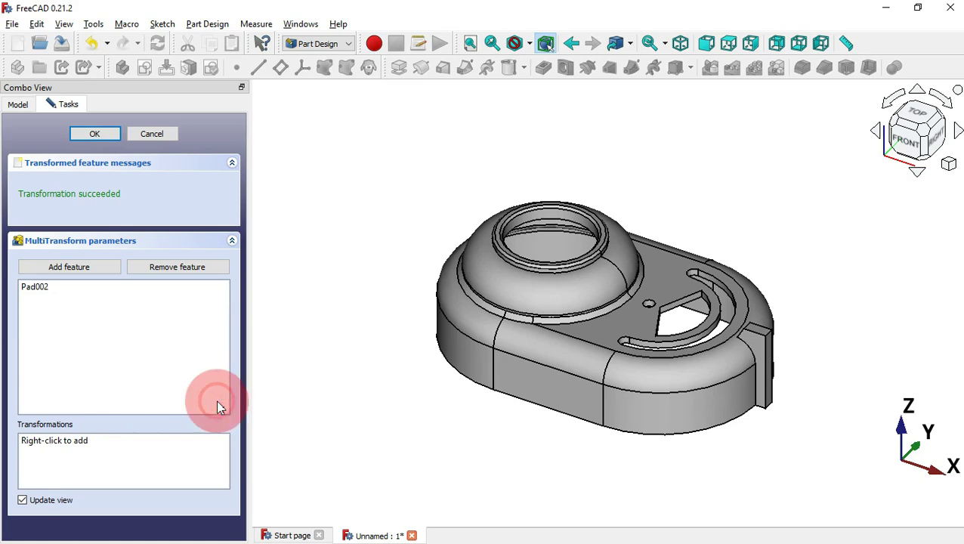
drag(238, 362, 121, 449)
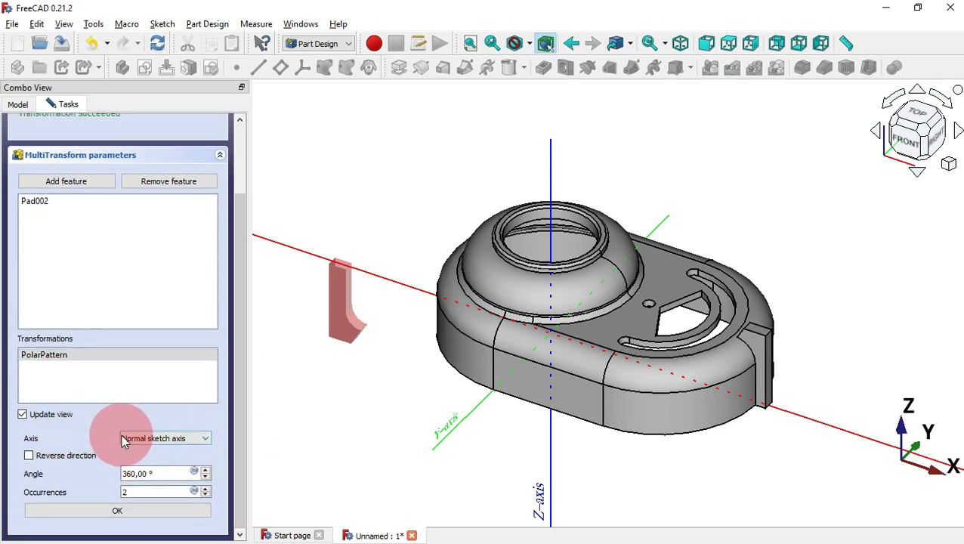
Step: Use a curved edge of the slotted end's rounding as the reference for the polar pattern's axis
click(159, 438)
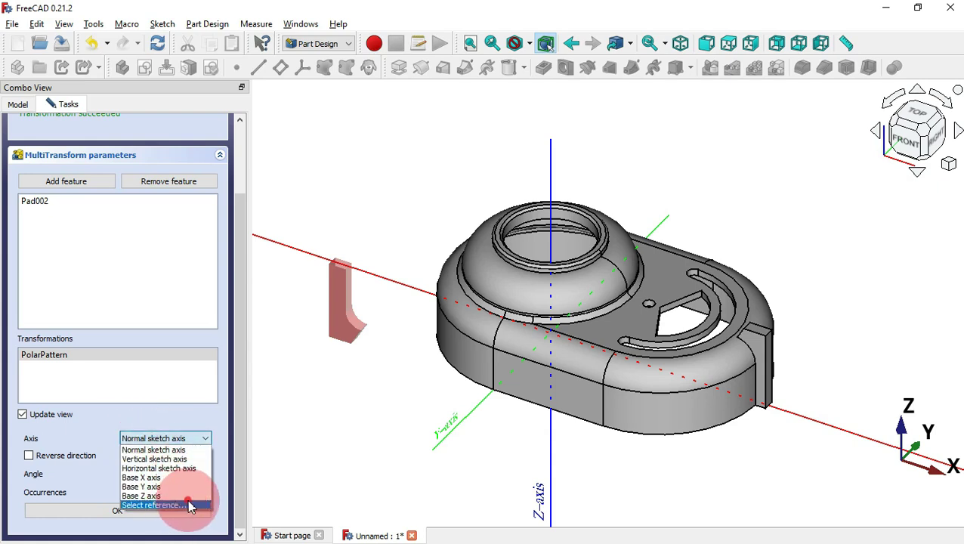
click(189, 504)
click(446, 434)
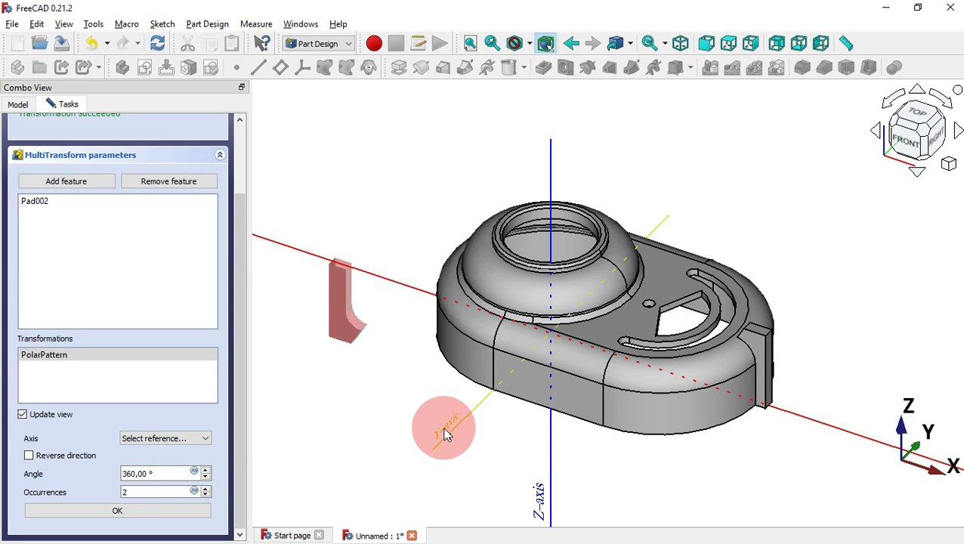
click(750, 317)
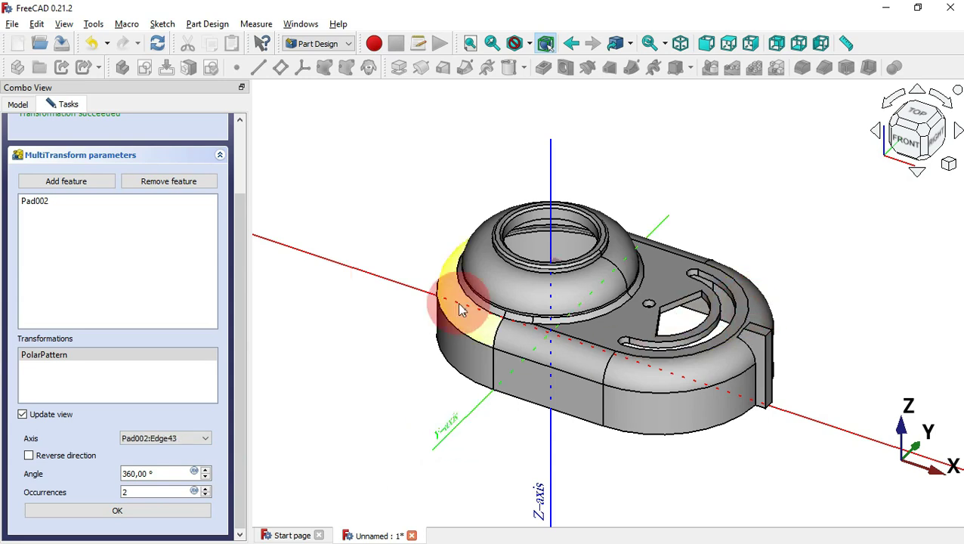
Step: Check the rib layout in the drawing's top view and set the polar pattern angle to 90°
click(164, 474)
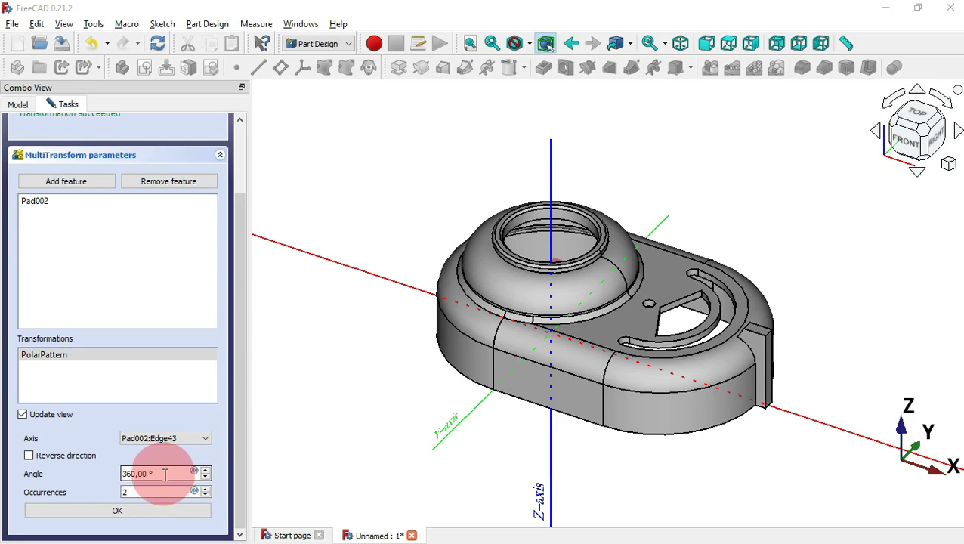
key(alt+Tab)
scroll(446, 344, down, 5)
ctrl+scroll(445, 344, up, 2)
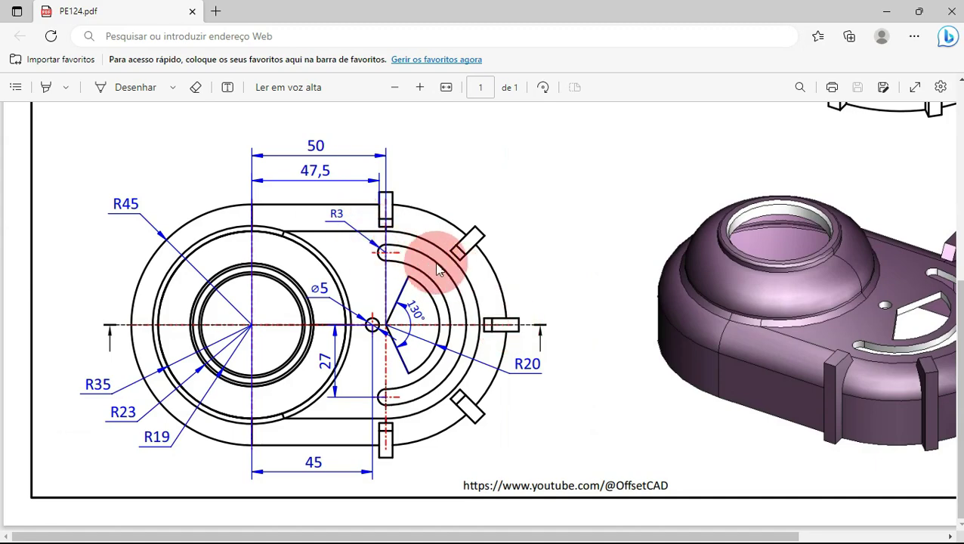
key(alt+Tab)
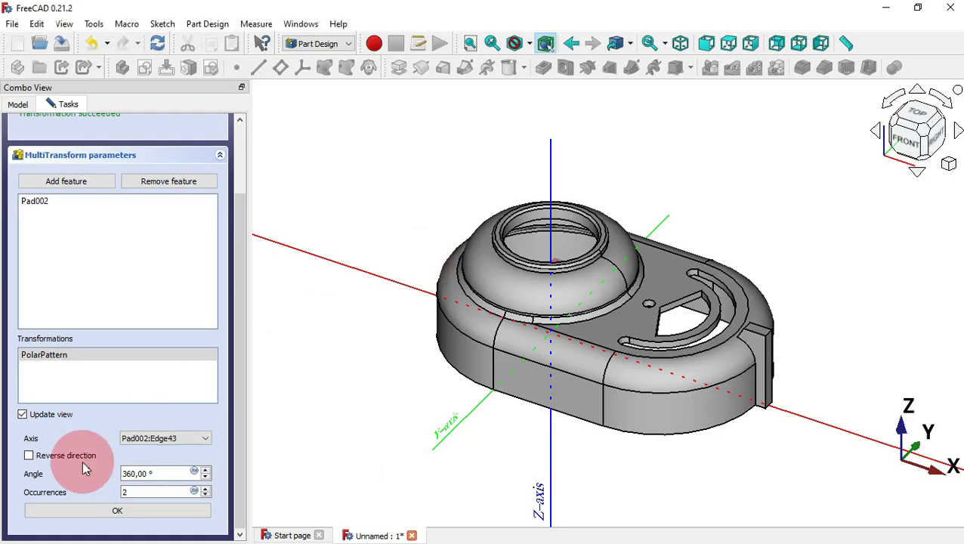
double_click(167, 473)
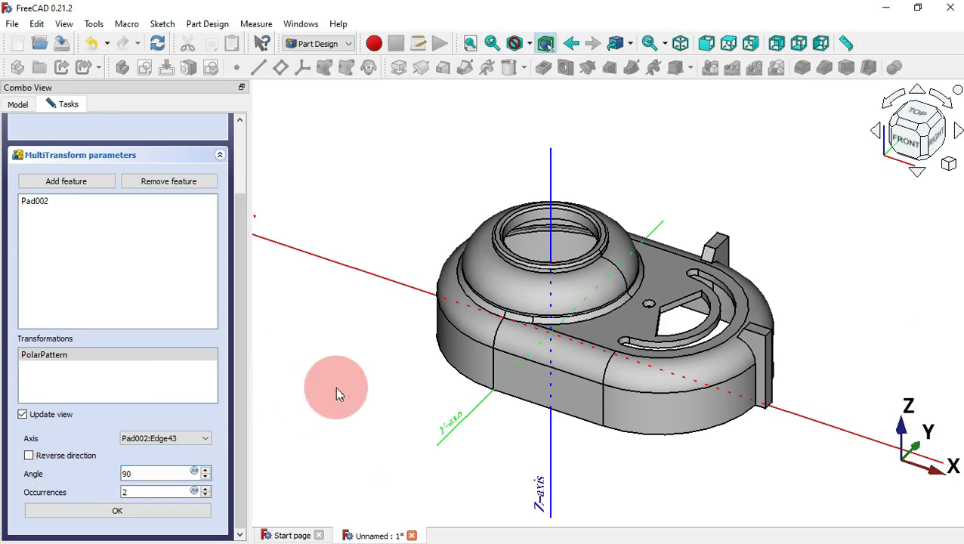
drag(747, 165, 743, 231)
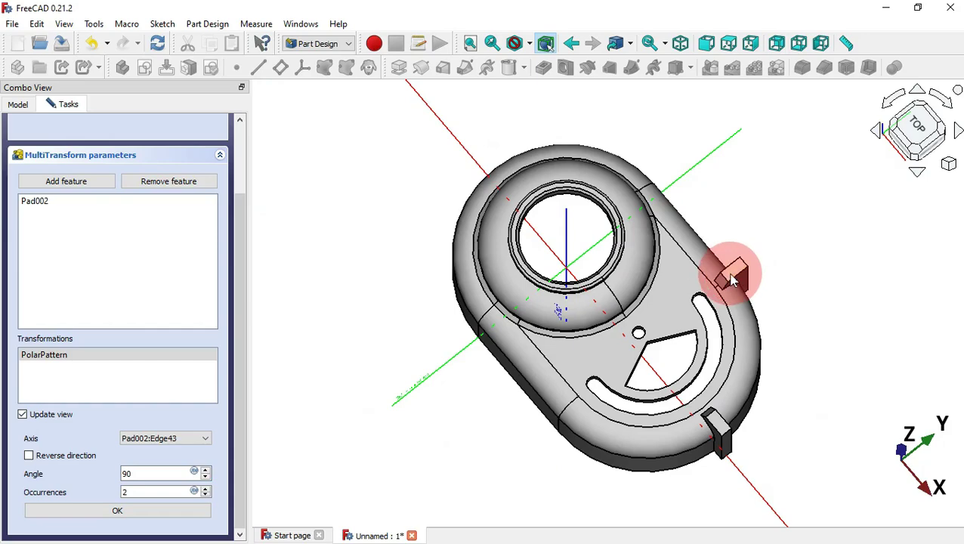
mouse_move(835, 365)
mouse_down()
mouse_move(859, 328)
mouse_move(810, 310)
mouse_up()
Step: Compare the rib positions with the drawing, set the polar pattern to 3 occurrences and accept it
key(alt+Tab)
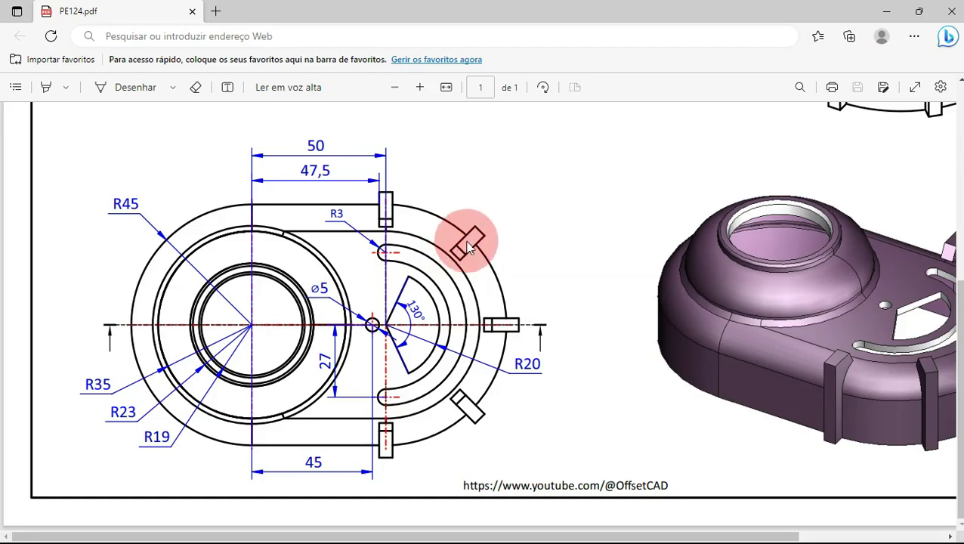
key(alt+Tab)
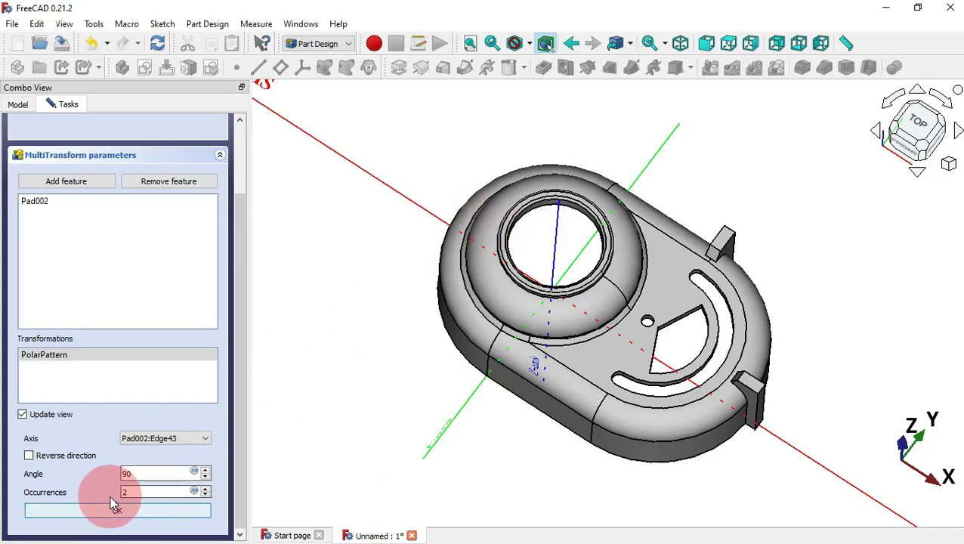
click(136, 492)
text(2)
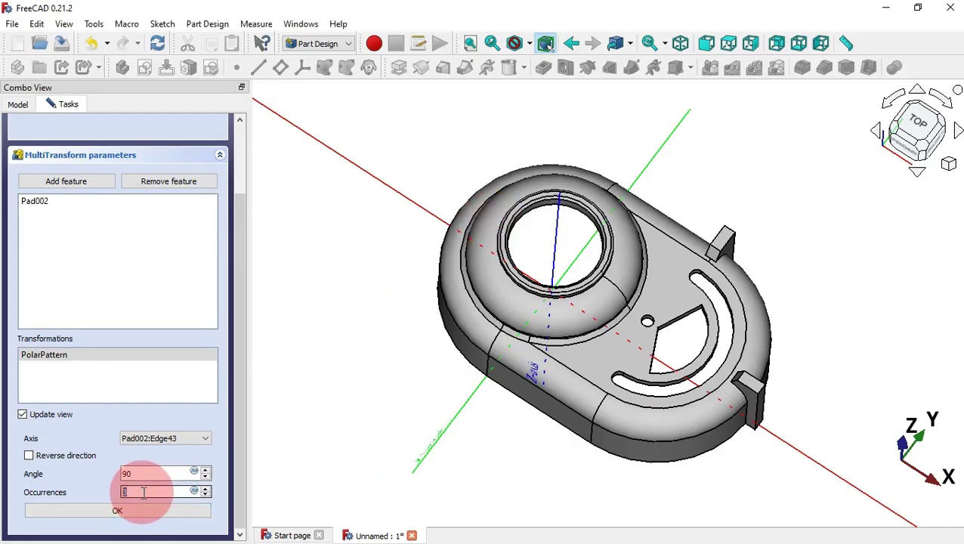
text(3)
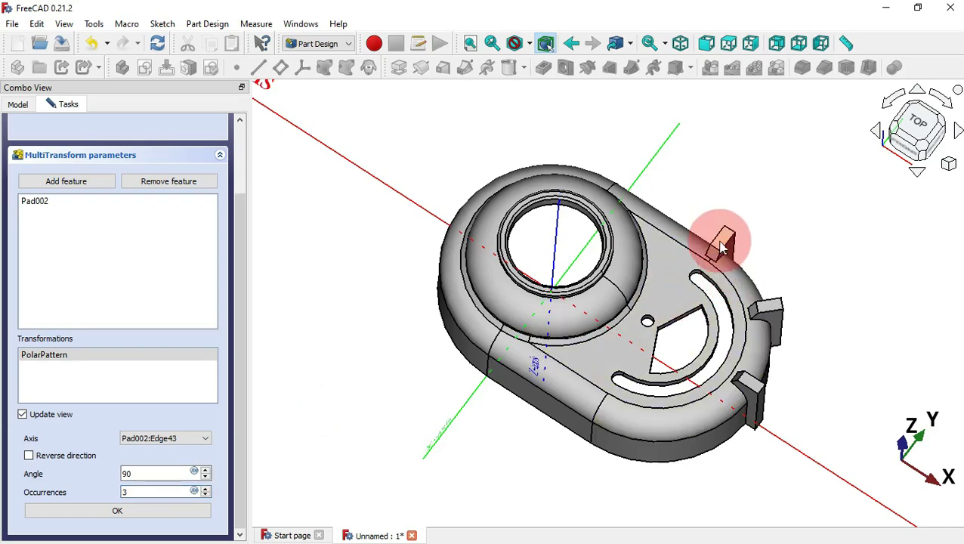
click(83, 519)
Step: Add a mirrored transformation after the polar pattern in the rib's MultiTransform
click(181, 473)
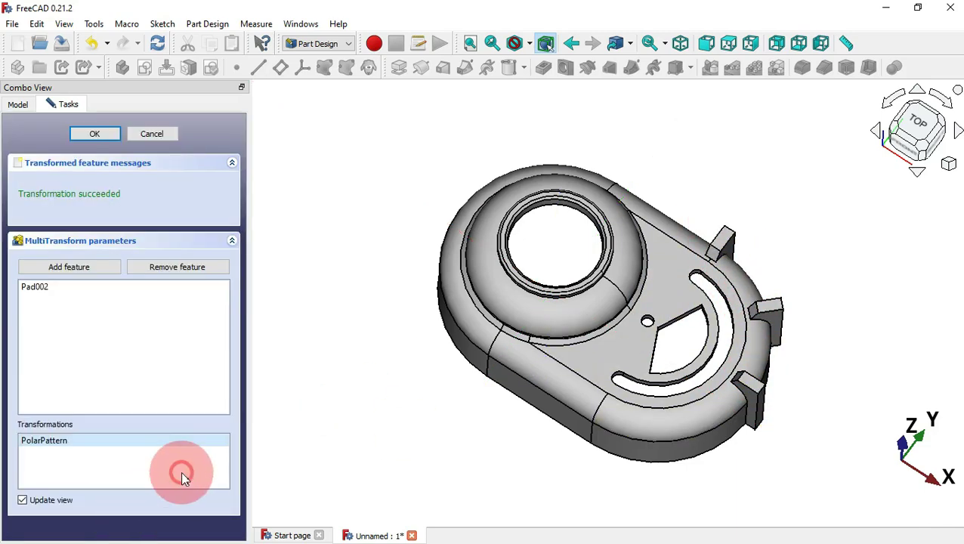
drag(446, 444, 517, 441)
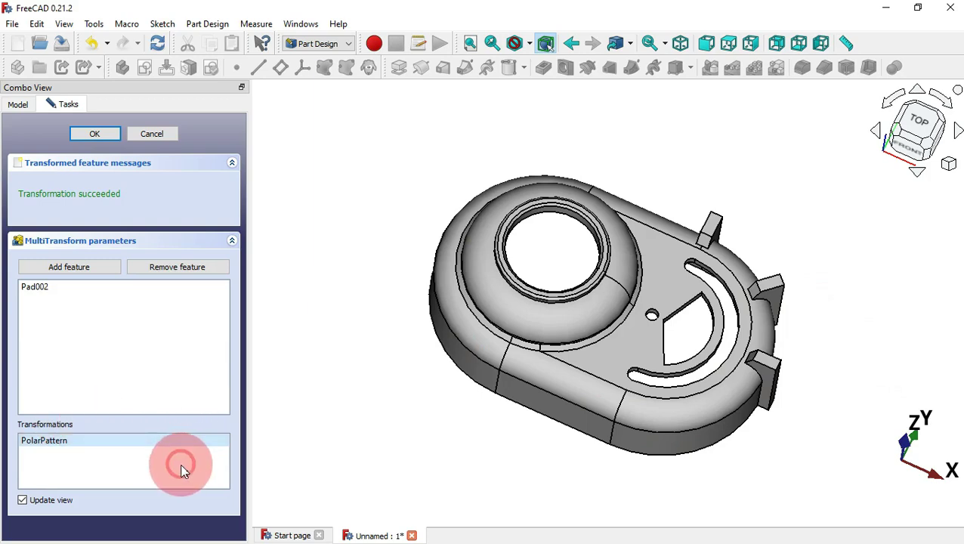
click(64, 440)
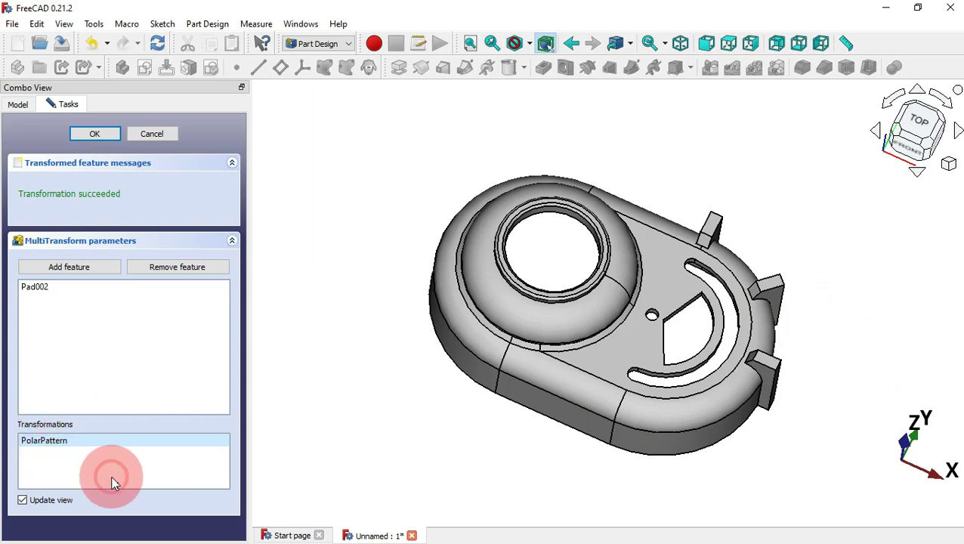
right_click(111, 482)
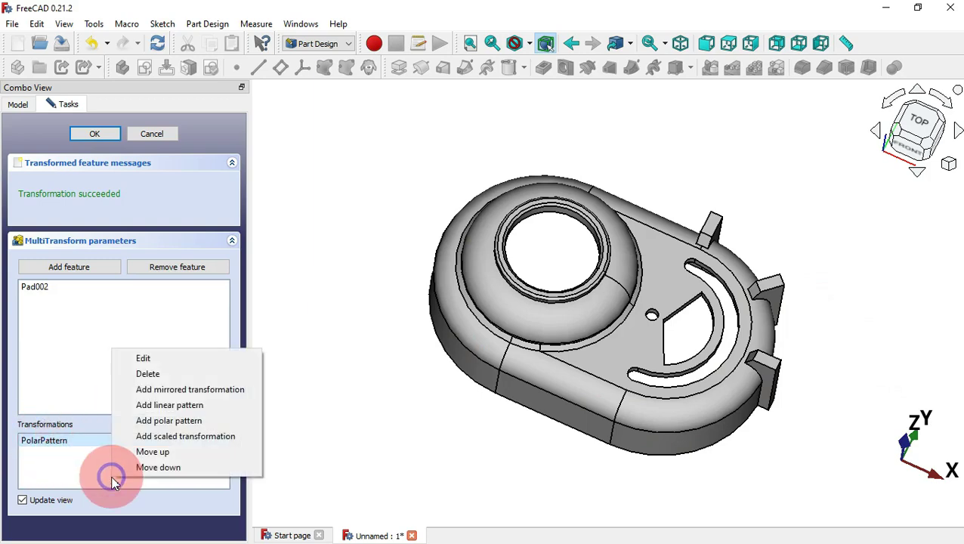
click(226, 395)
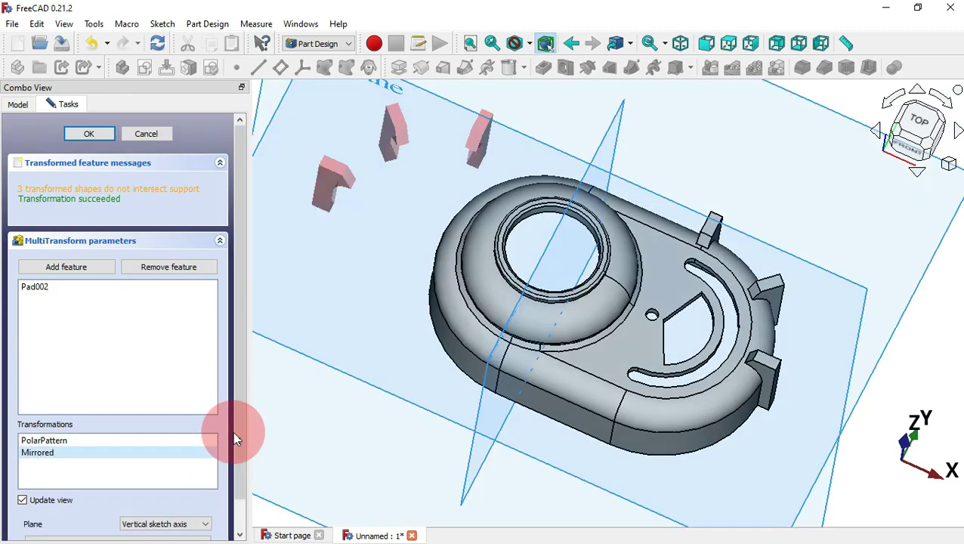
Step: Mirror the patterned ribs about the base XZ plane and accept both the mirror and the MultiTransform
scroll(240, 453, down, 1)
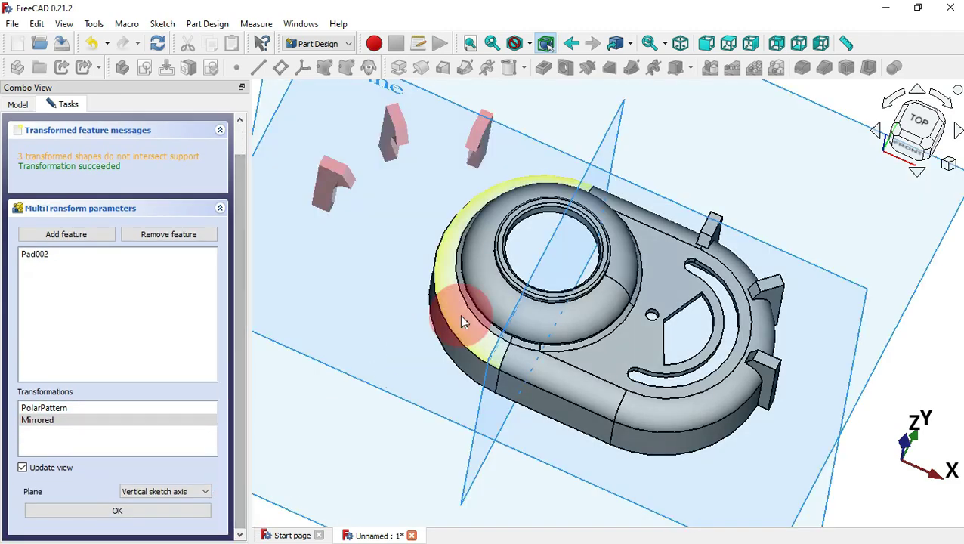
drag(466, 325, 466, 408)
scroll(443, 318, down, 2)
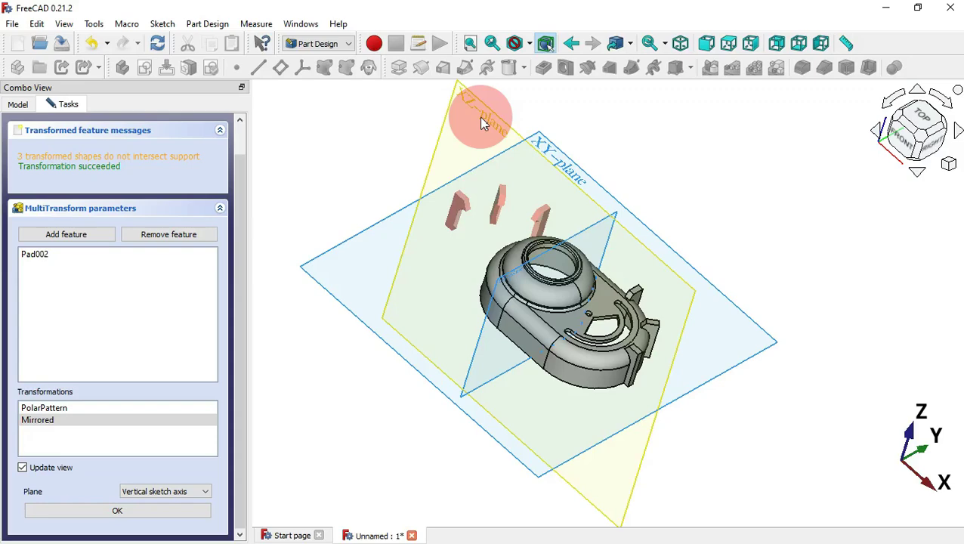
click(201, 439)
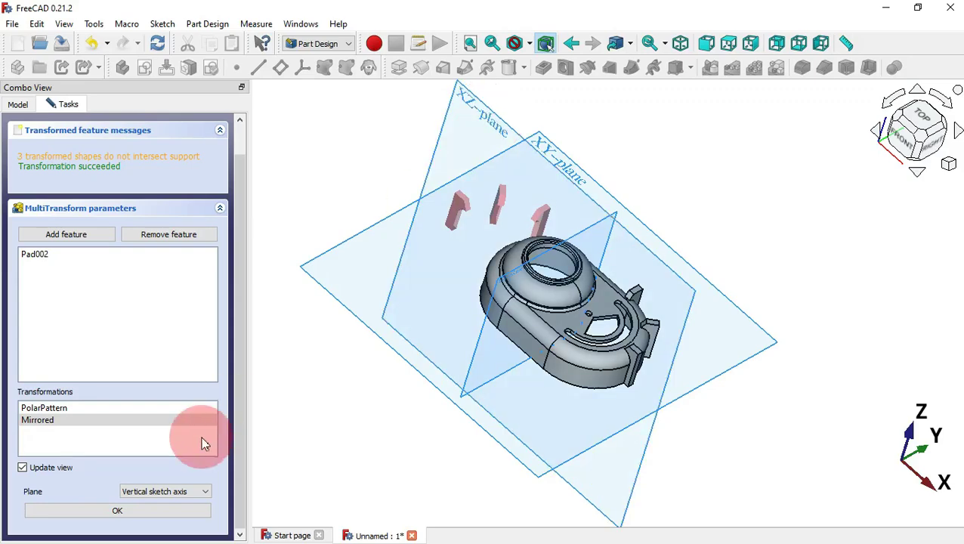
click(168, 492)
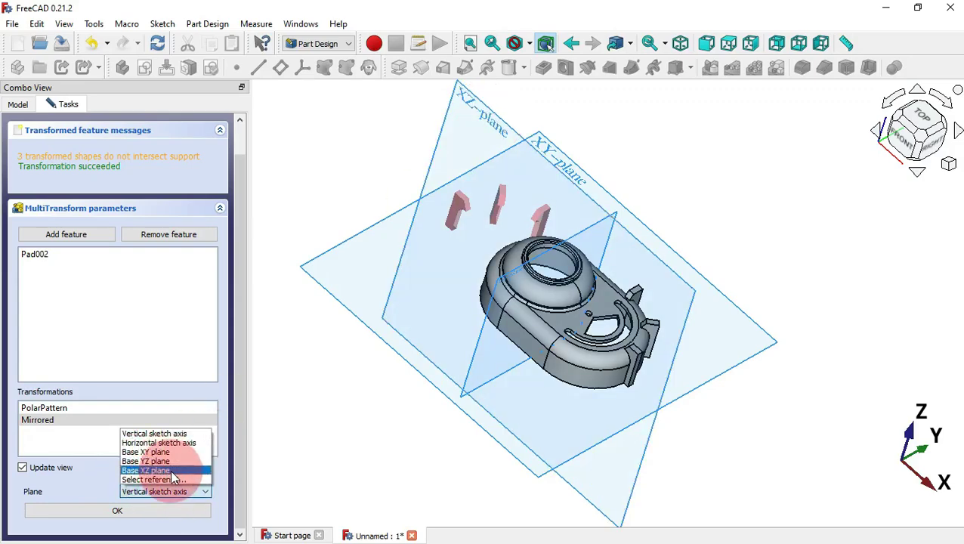
click(166, 470)
click(163, 516)
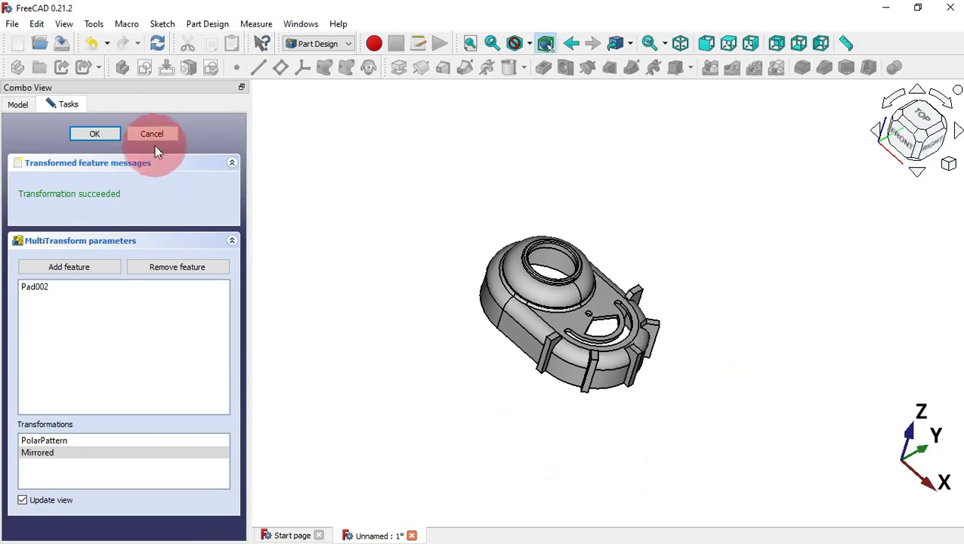
click(94, 134)
Step: Compare the ribbed housing with the isometric views in the PE124 drawing and inspect the model from several angles
scroll(563, 325, up, 3)
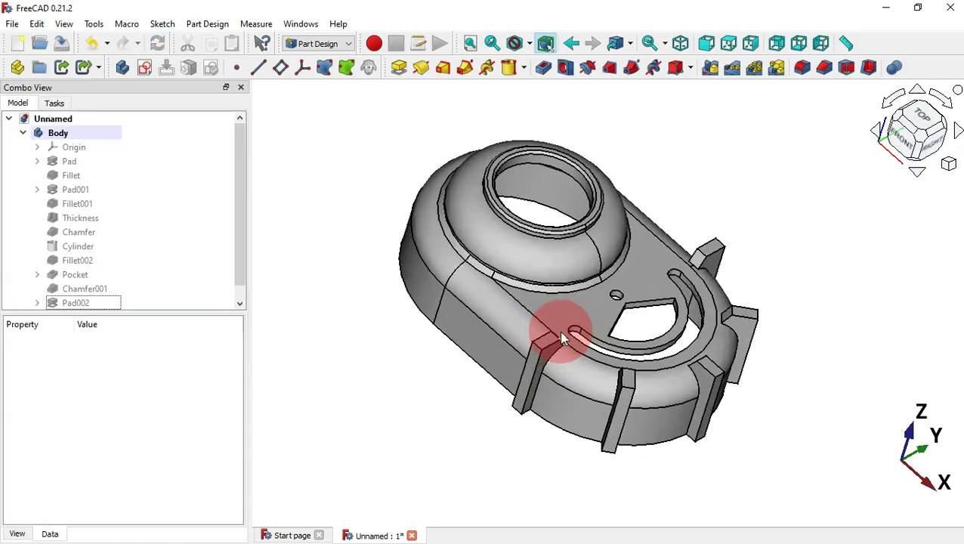
drag(789, 227, 637, 344)
key(alt+Tab)
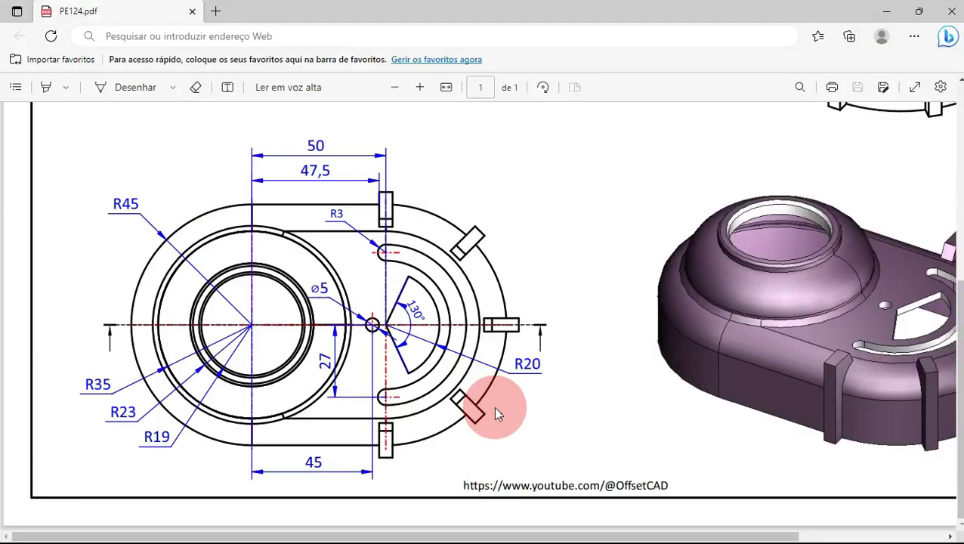
ctrl+scroll(608, 322, down, 3)
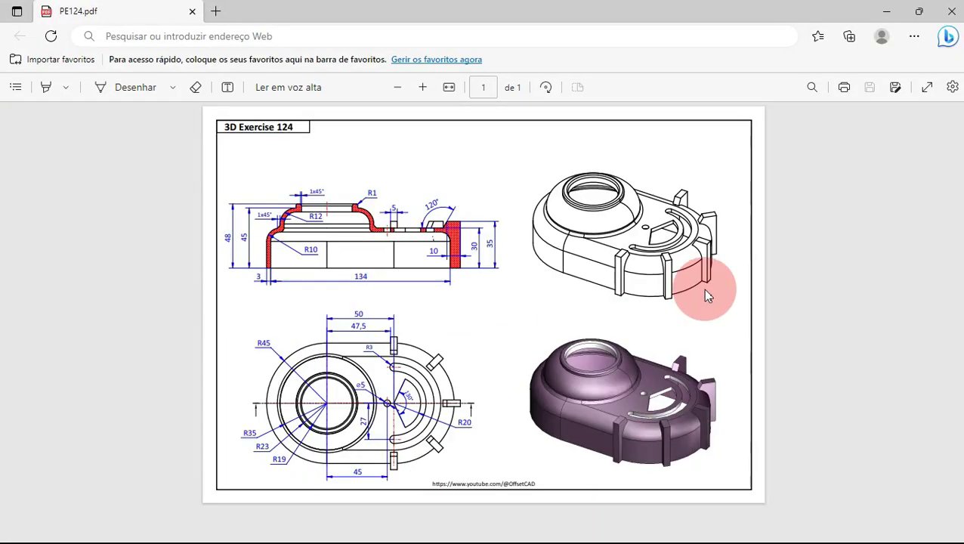
key(alt+Tab)
key(0)
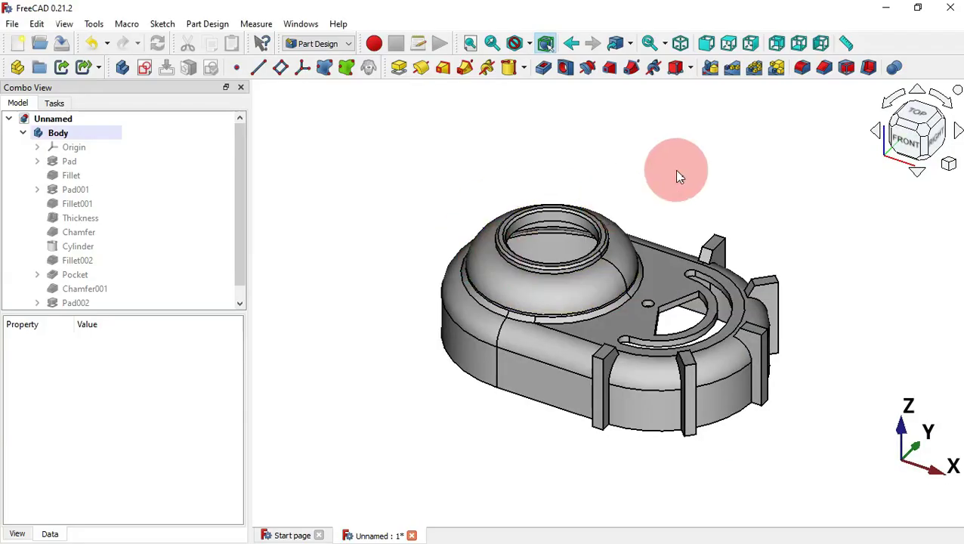
middle_drag(677, 173, 716, 261)
key(0)
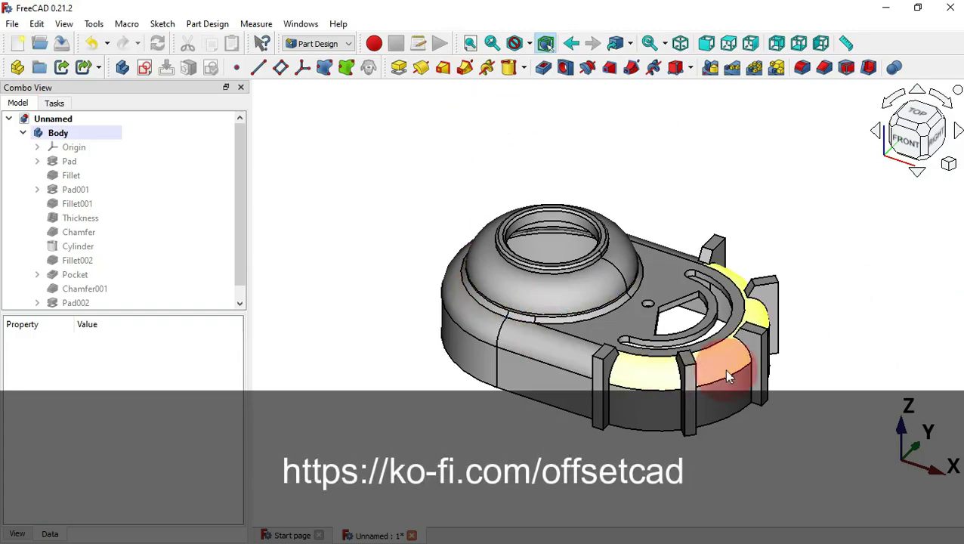
drag(839, 295, 676, 300)
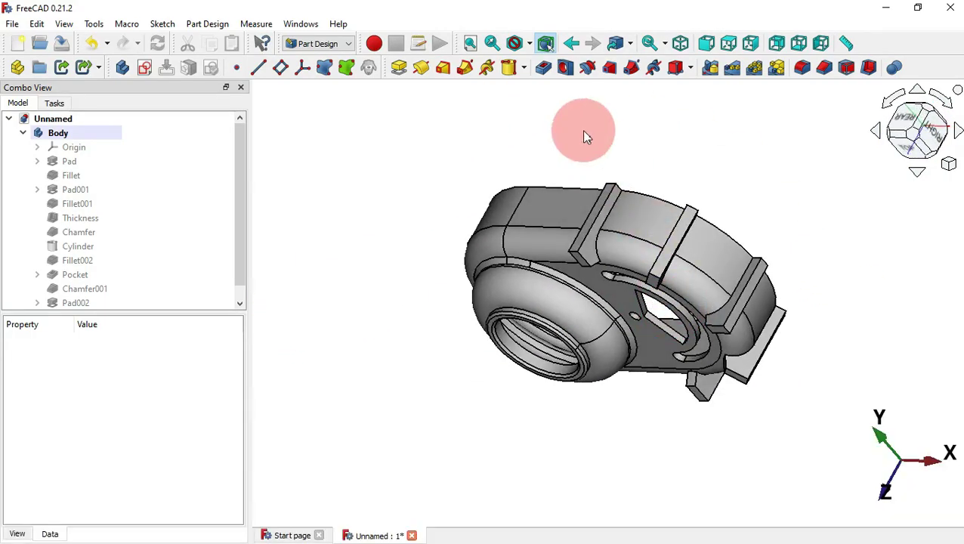